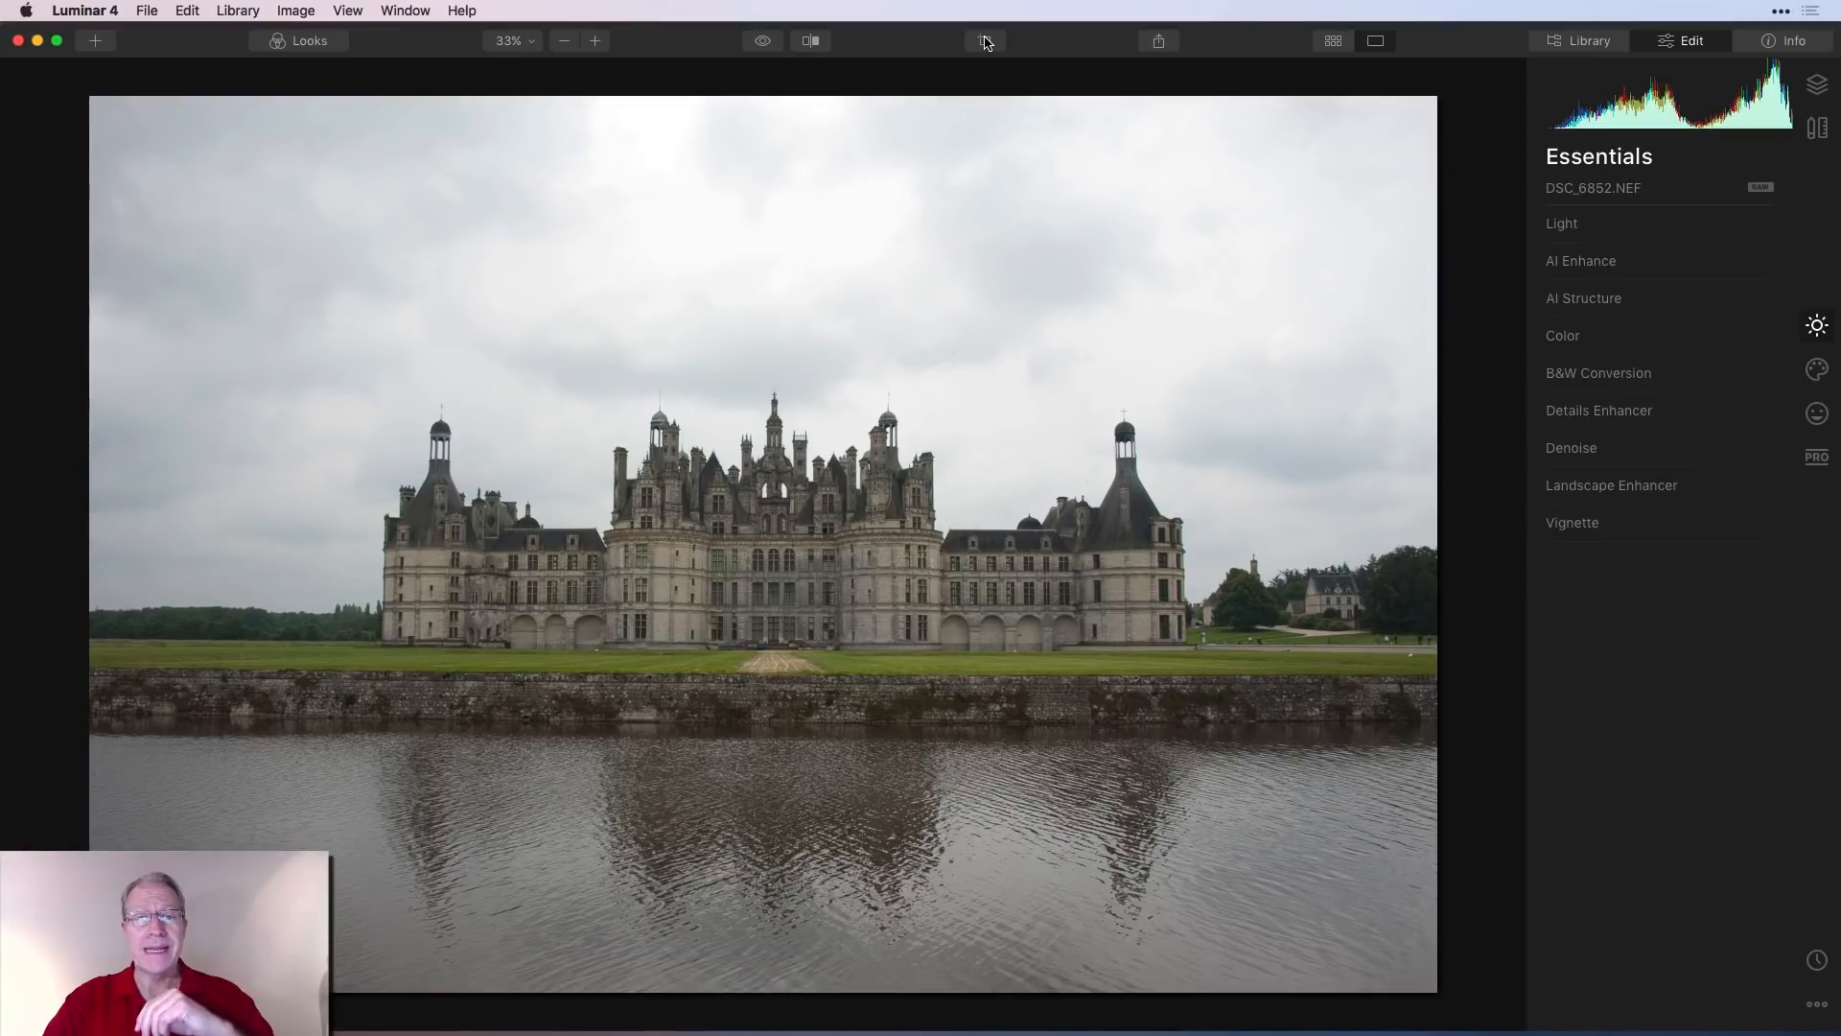
Crop the photo to a 16:9 aspect ratio, trimming slightly off the left edge so the castle sits centred
{"action": "left_click", "coordinate": [984, 42]}
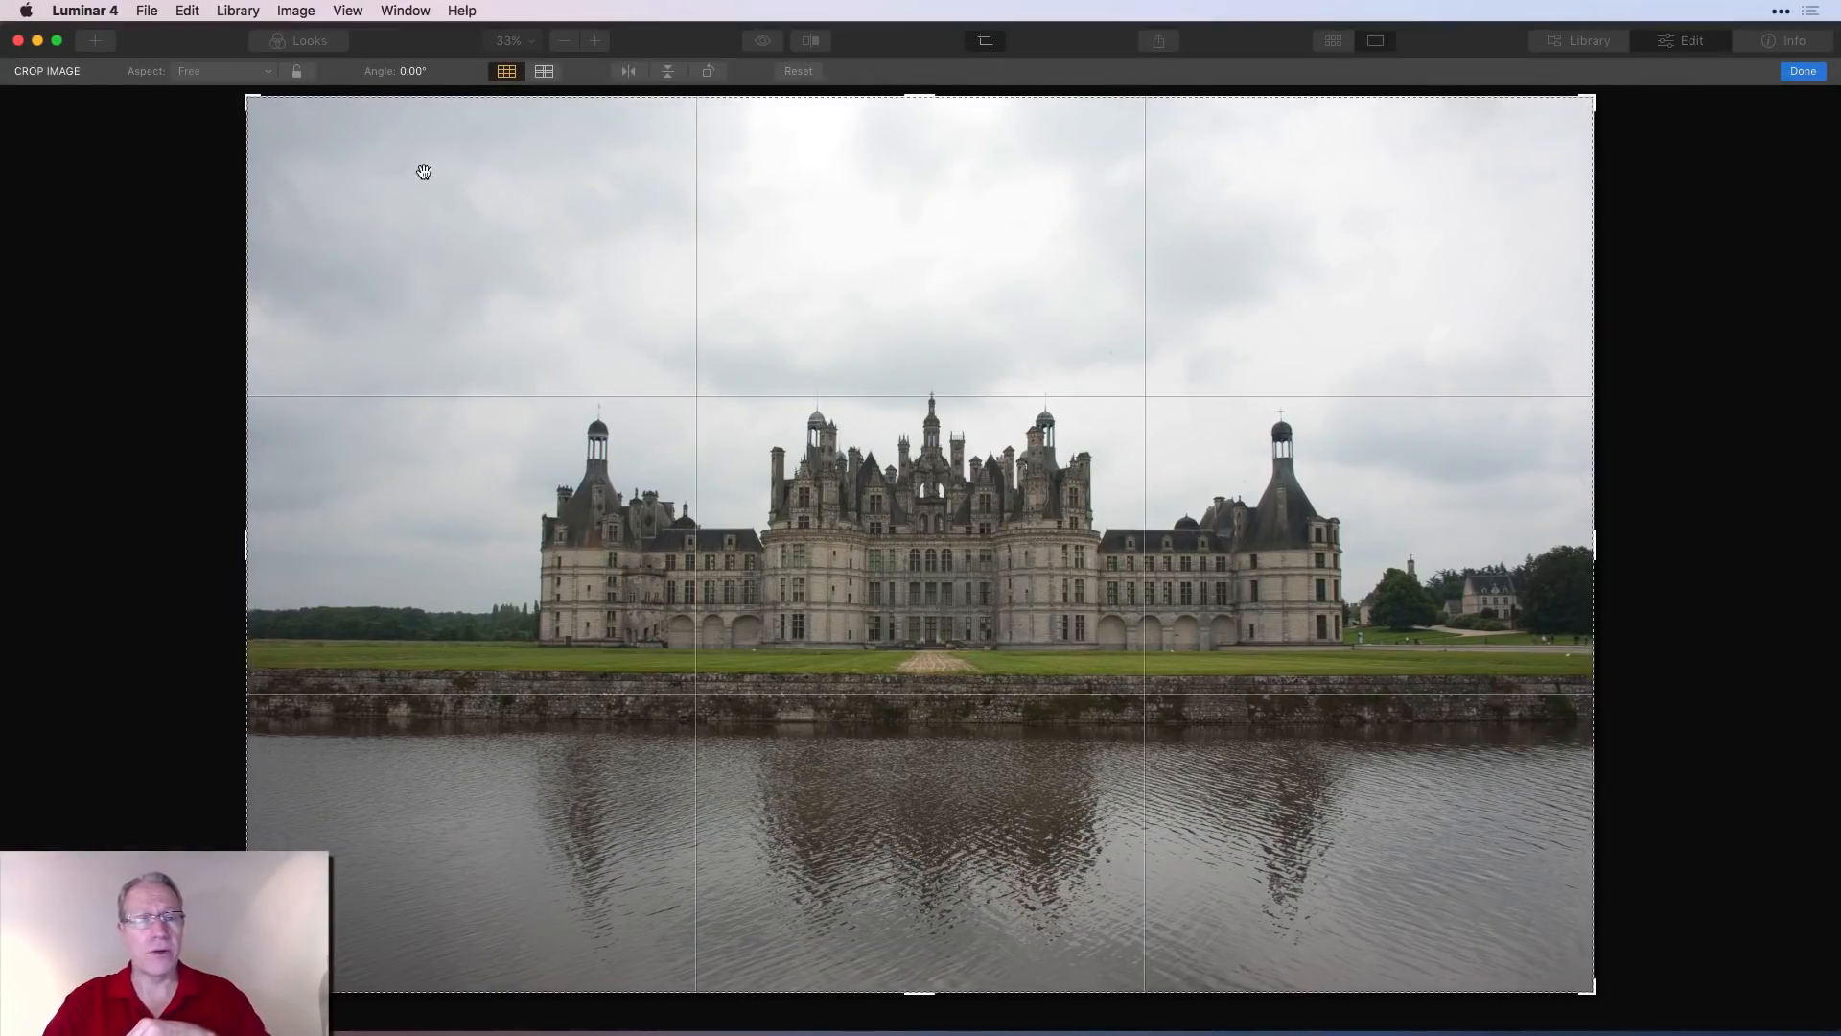
{"action": "left_click", "coordinate": [230, 71]}
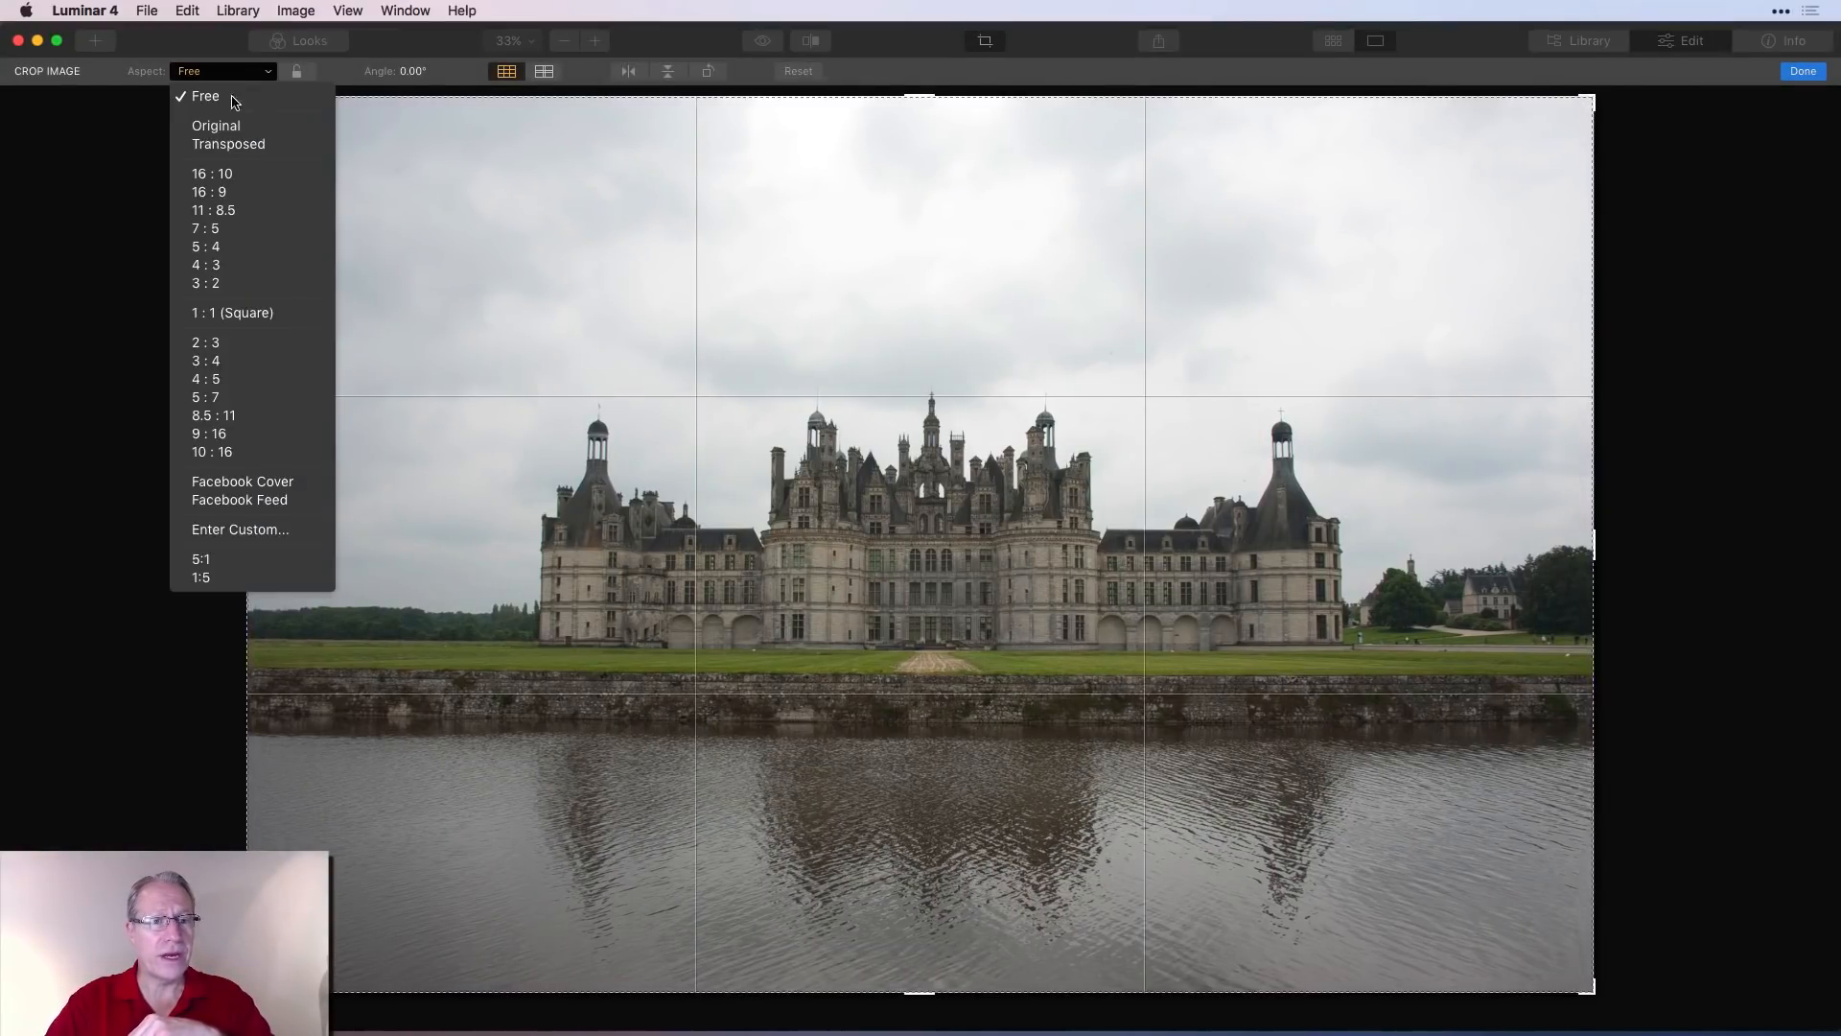
{"action": "left_click", "coordinate": [230, 197]}
{"action": "left_click_drag", "start_coordinate": [686, 304], "coordinate": [688, 256]}
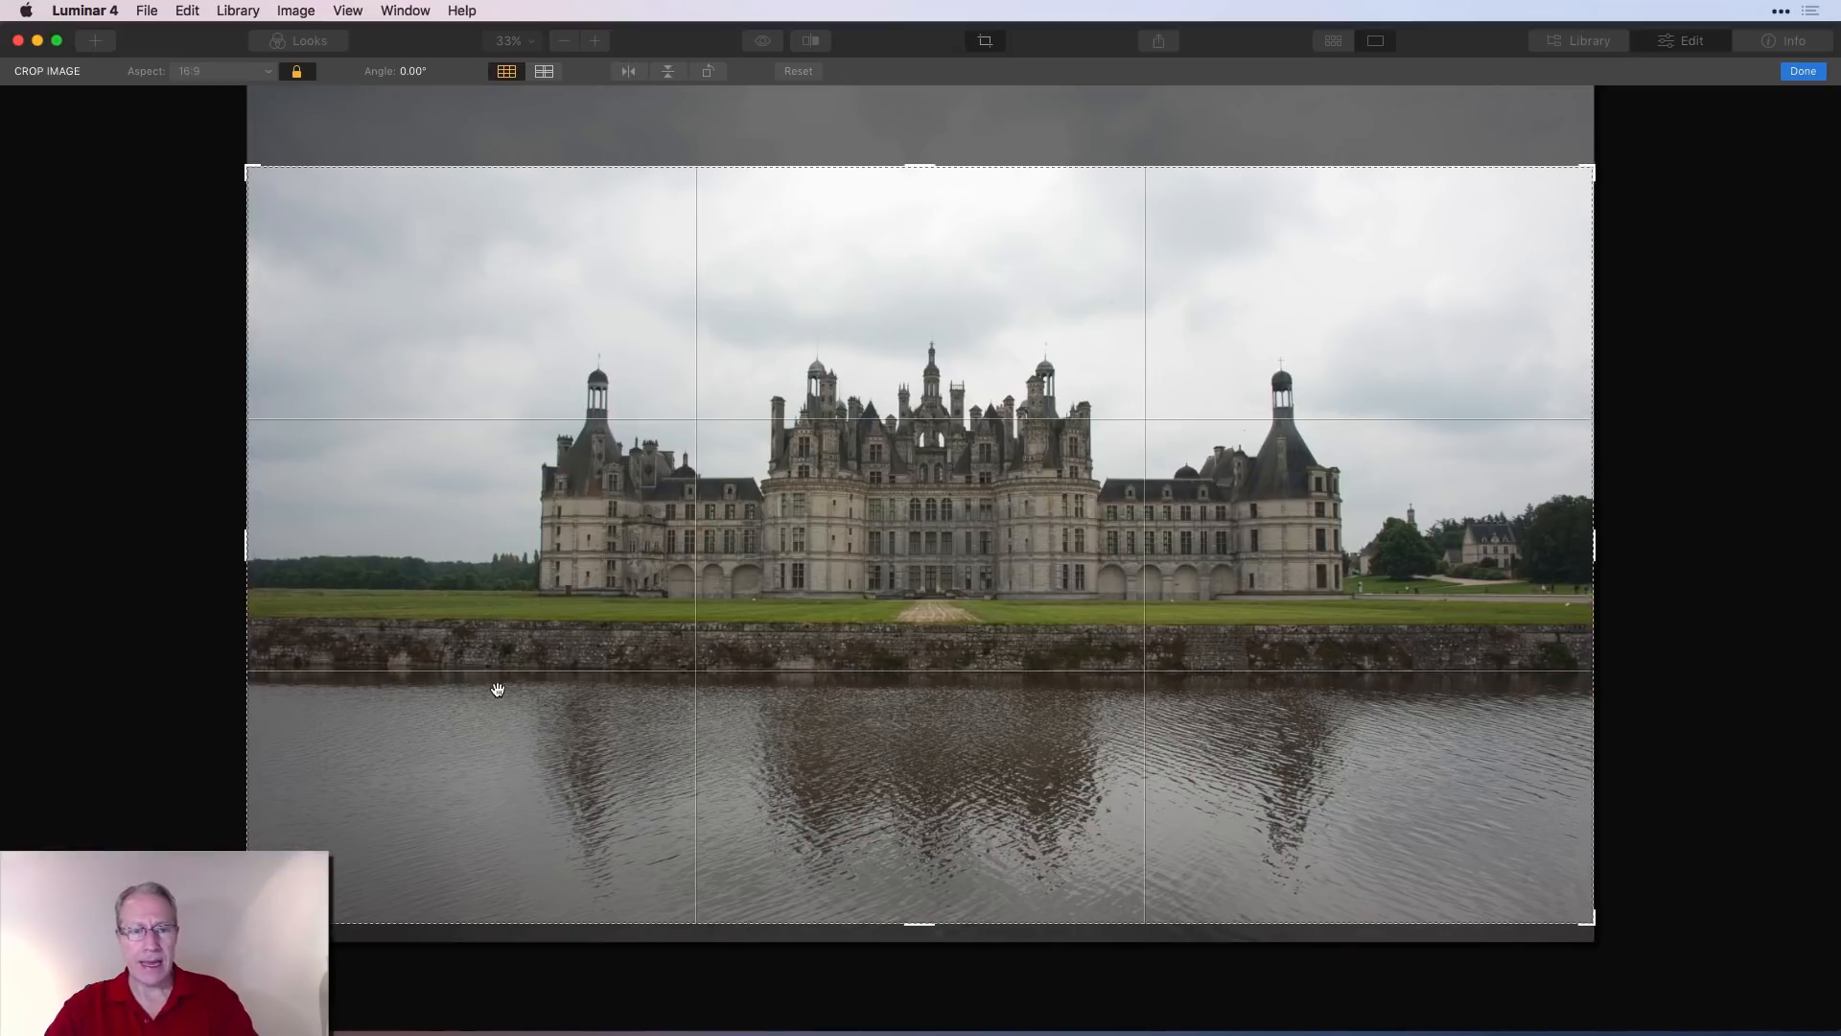
{"action": "left_click_drag", "start_coordinate": [246, 545], "coordinate": [261, 542]}
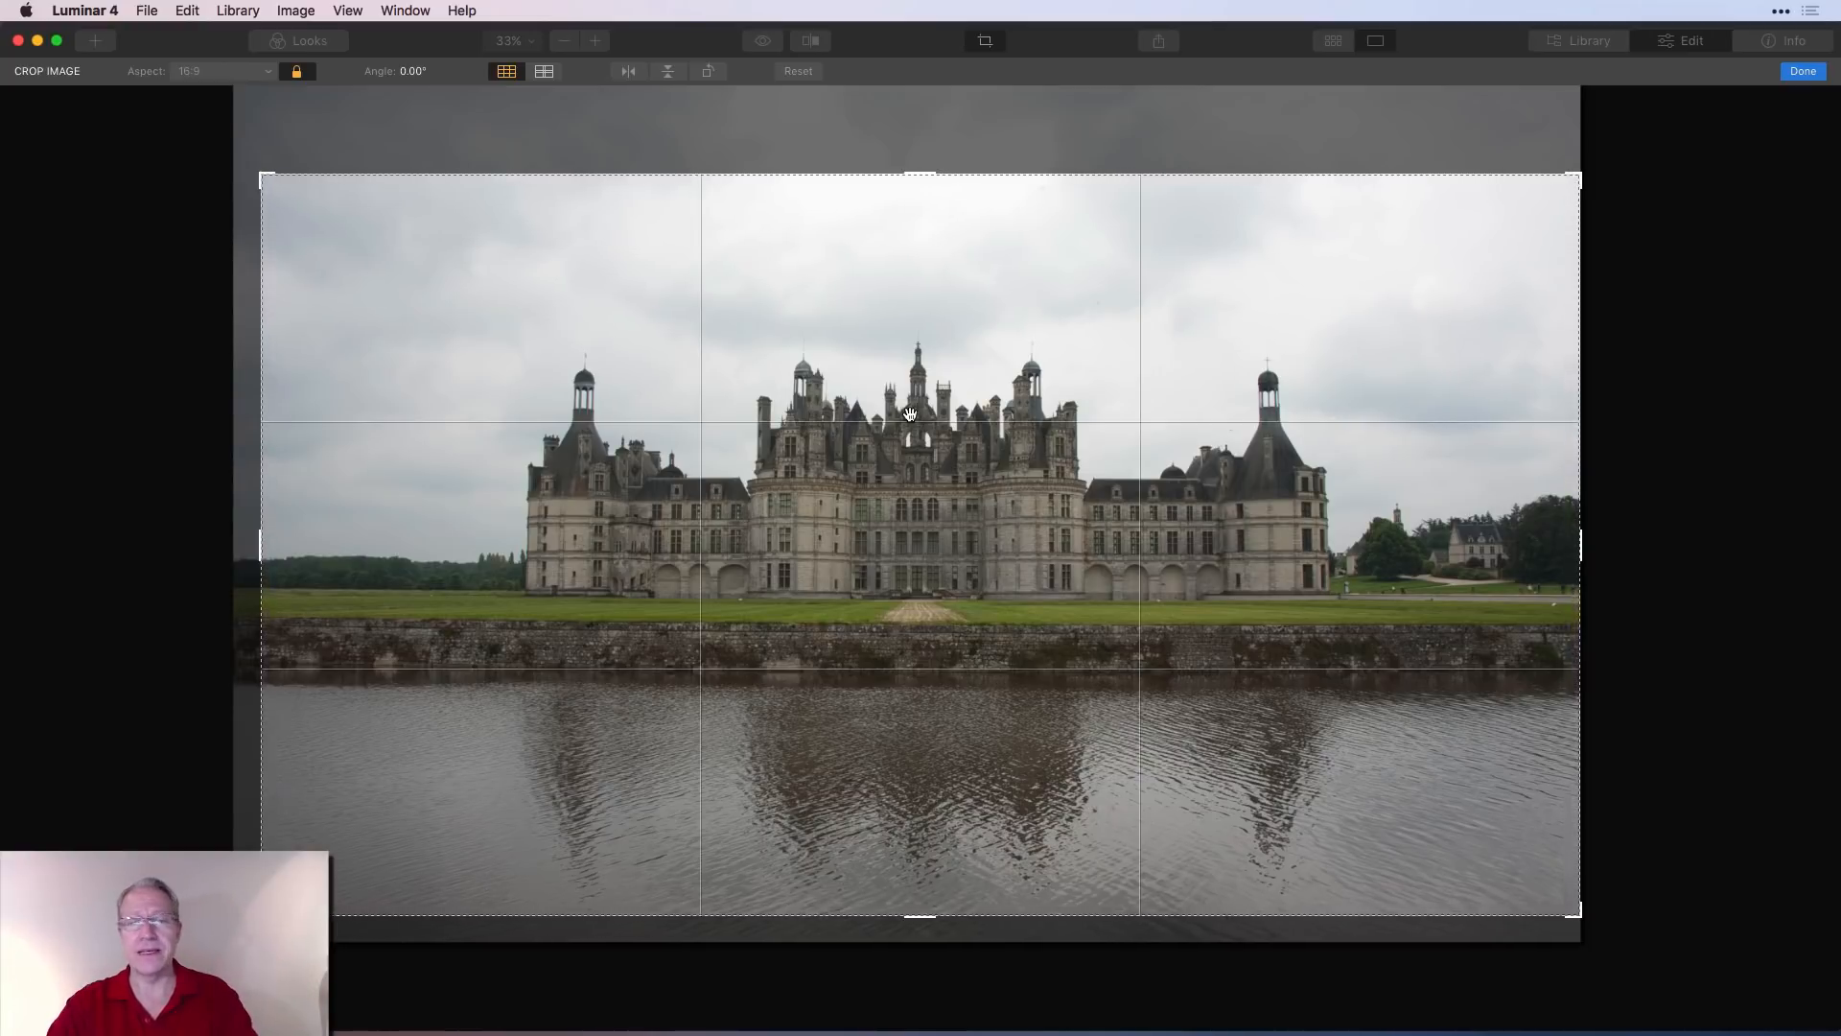
{"action": "key", "text": "Return"}
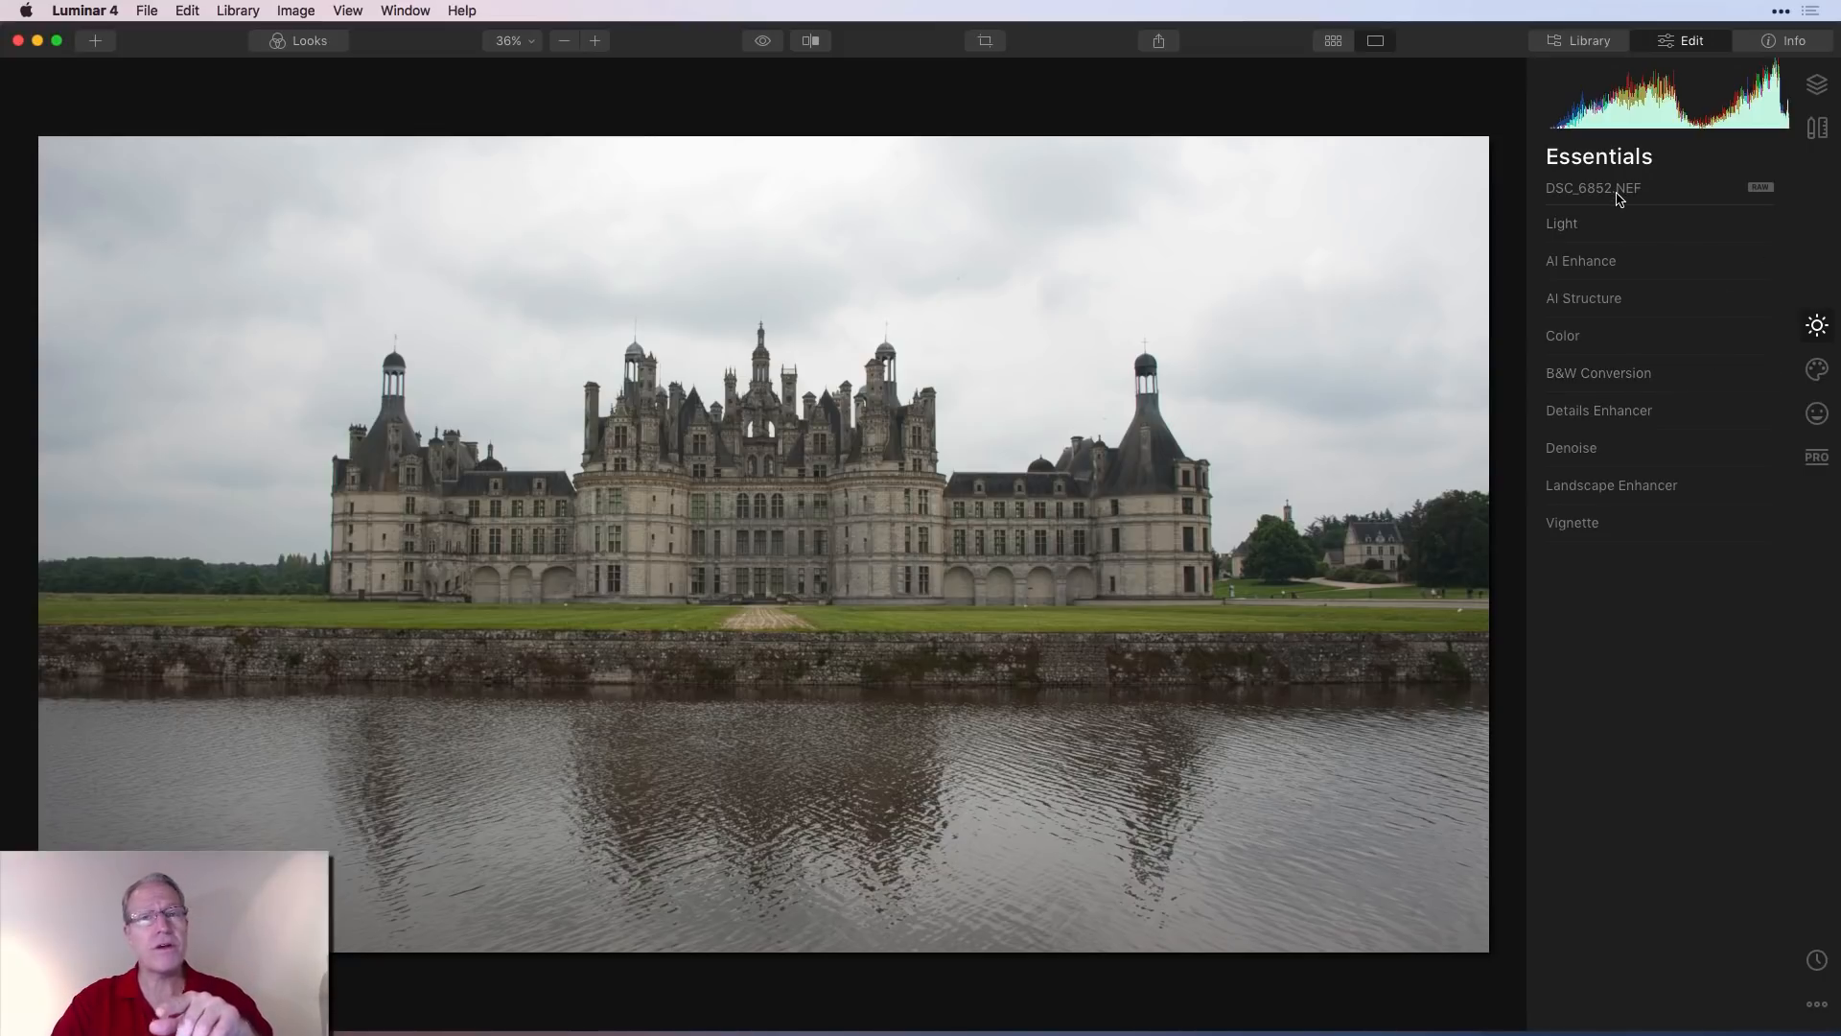
Replace the sky using AI Sky Replacement with the custom image Suess-Cloud-Sky_394.JPG from the Night skies folder of the sky pack
{"action": "left_click", "coordinate": [1816, 372]}
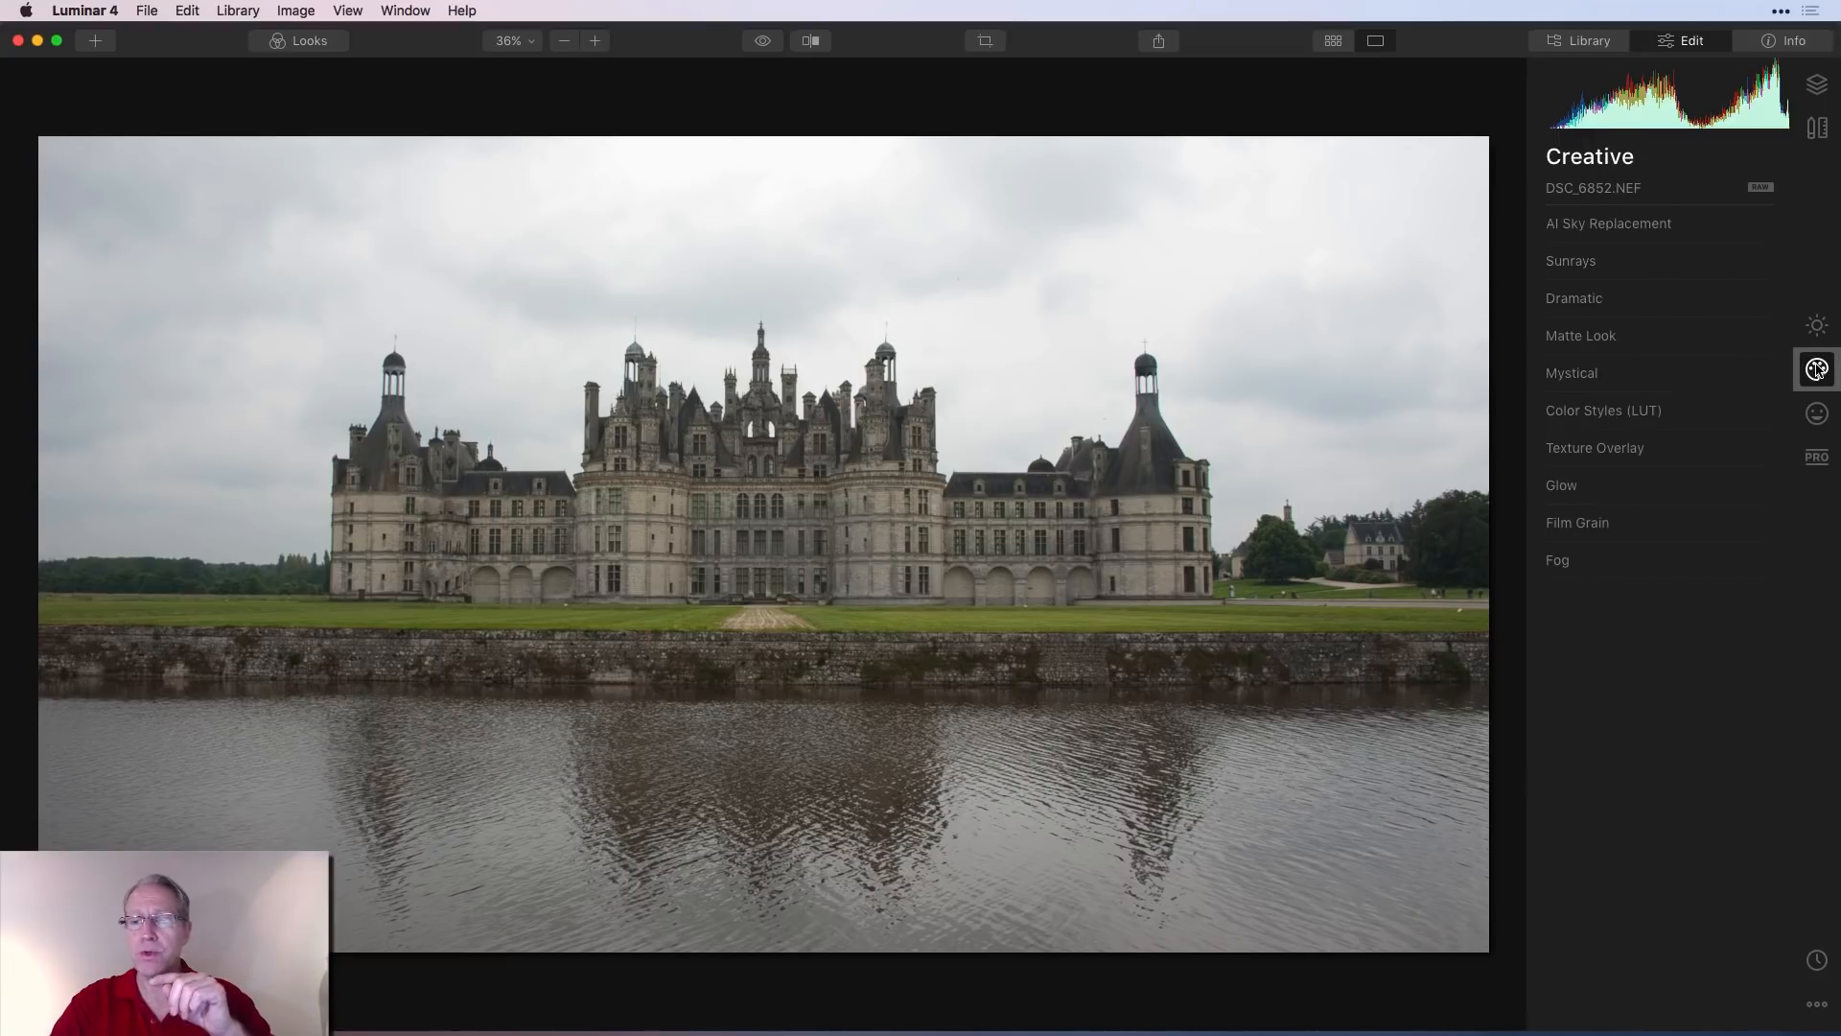
{"action": "left_click", "coordinate": [1638, 228]}
{"action": "left_click", "coordinate": [1657, 266]}
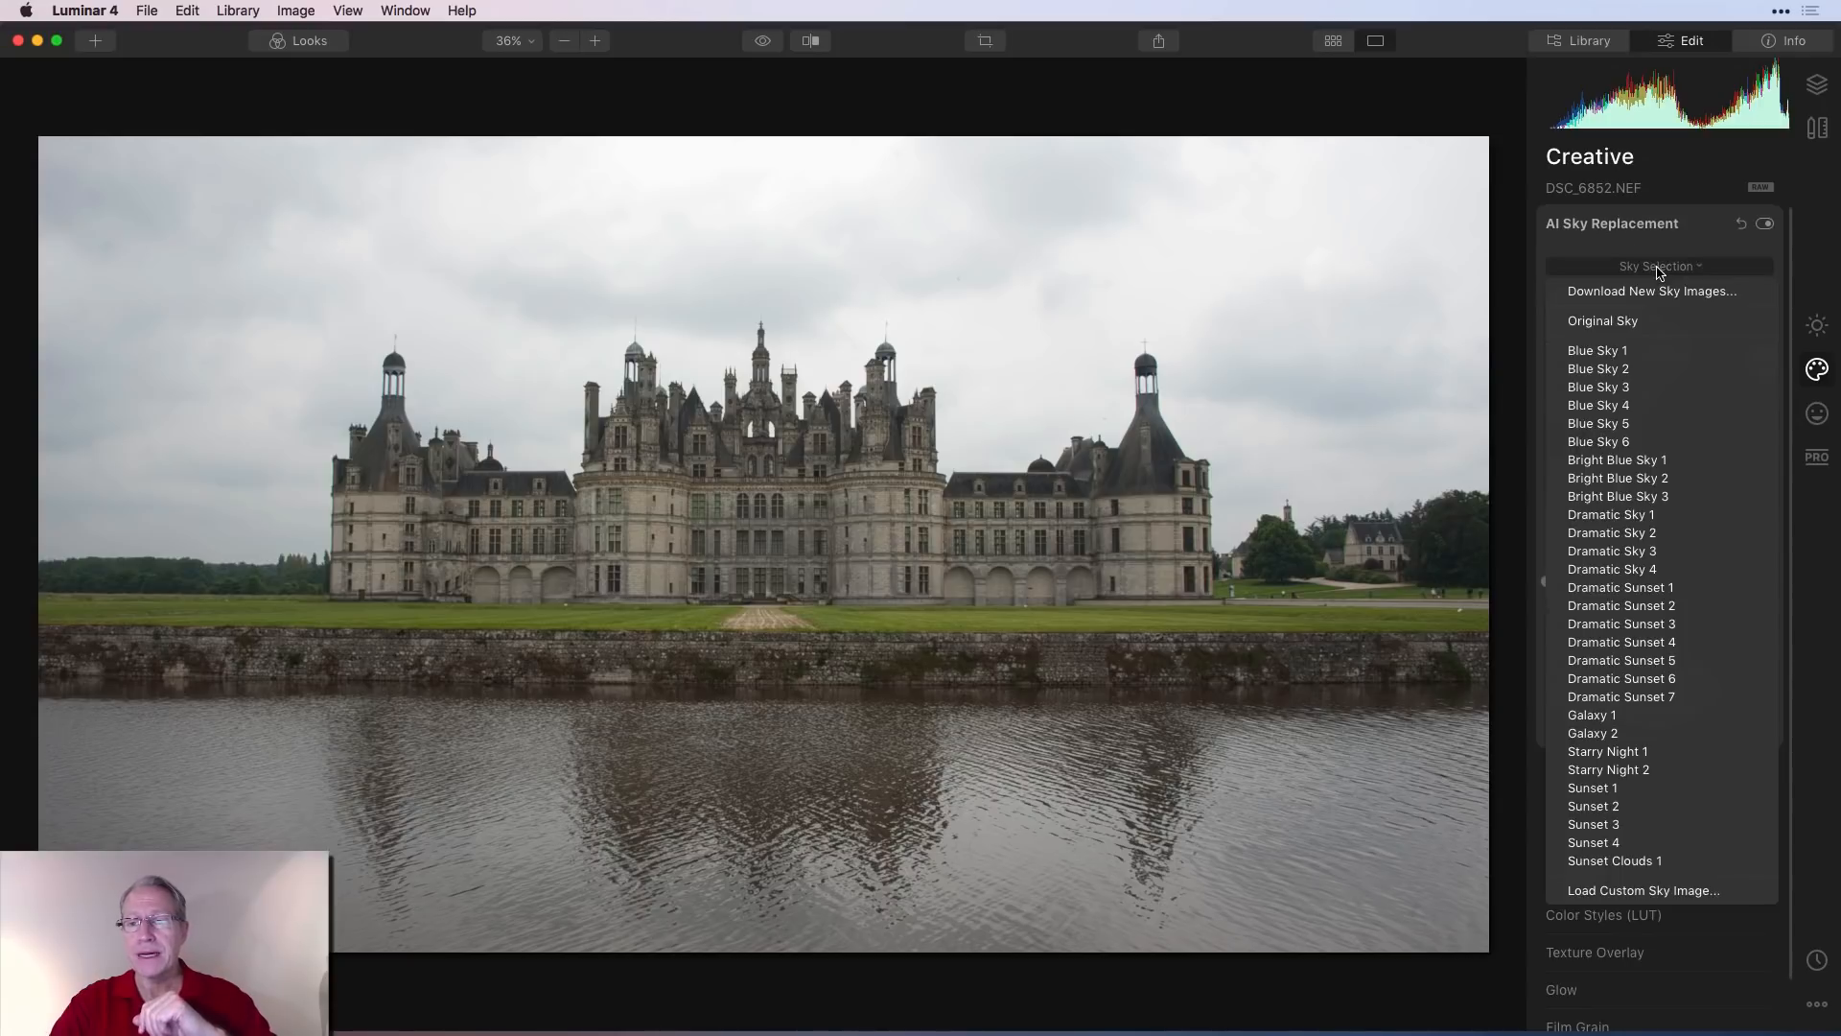
{"action": "left_click", "coordinate": [1627, 890]}
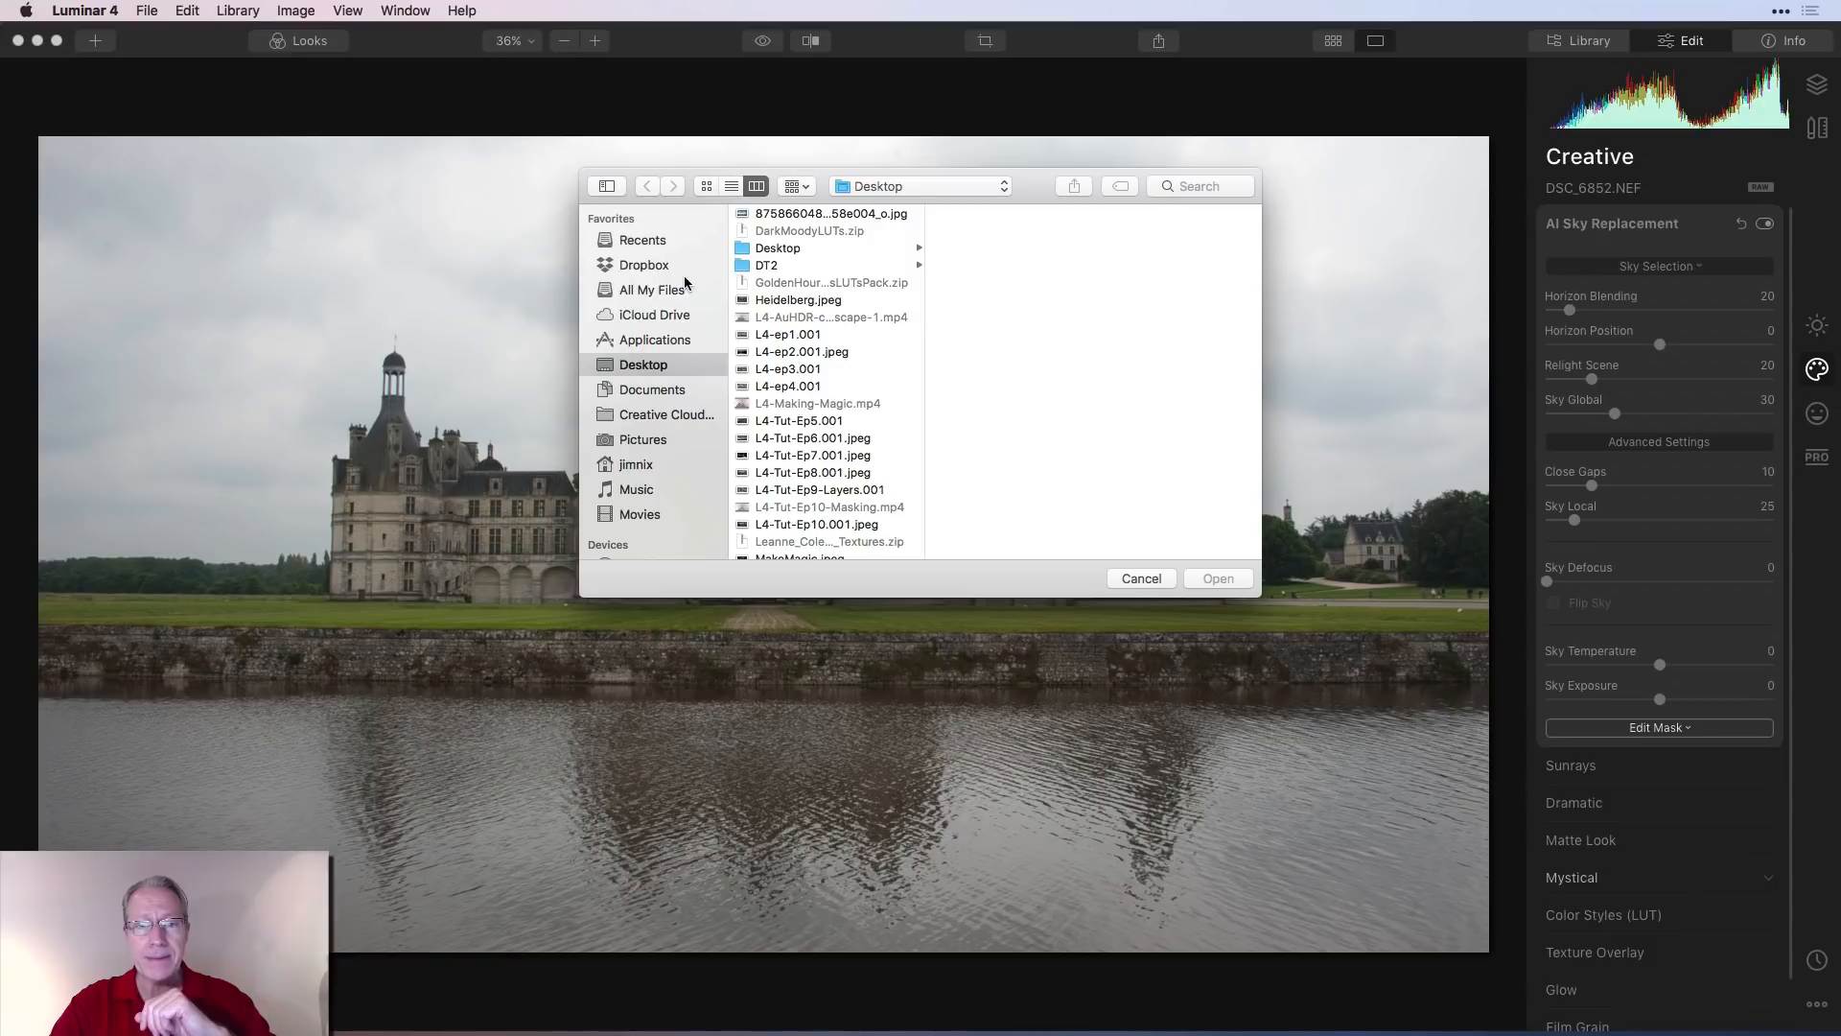
{"action": "left_click", "coordinate": [762, 250]}
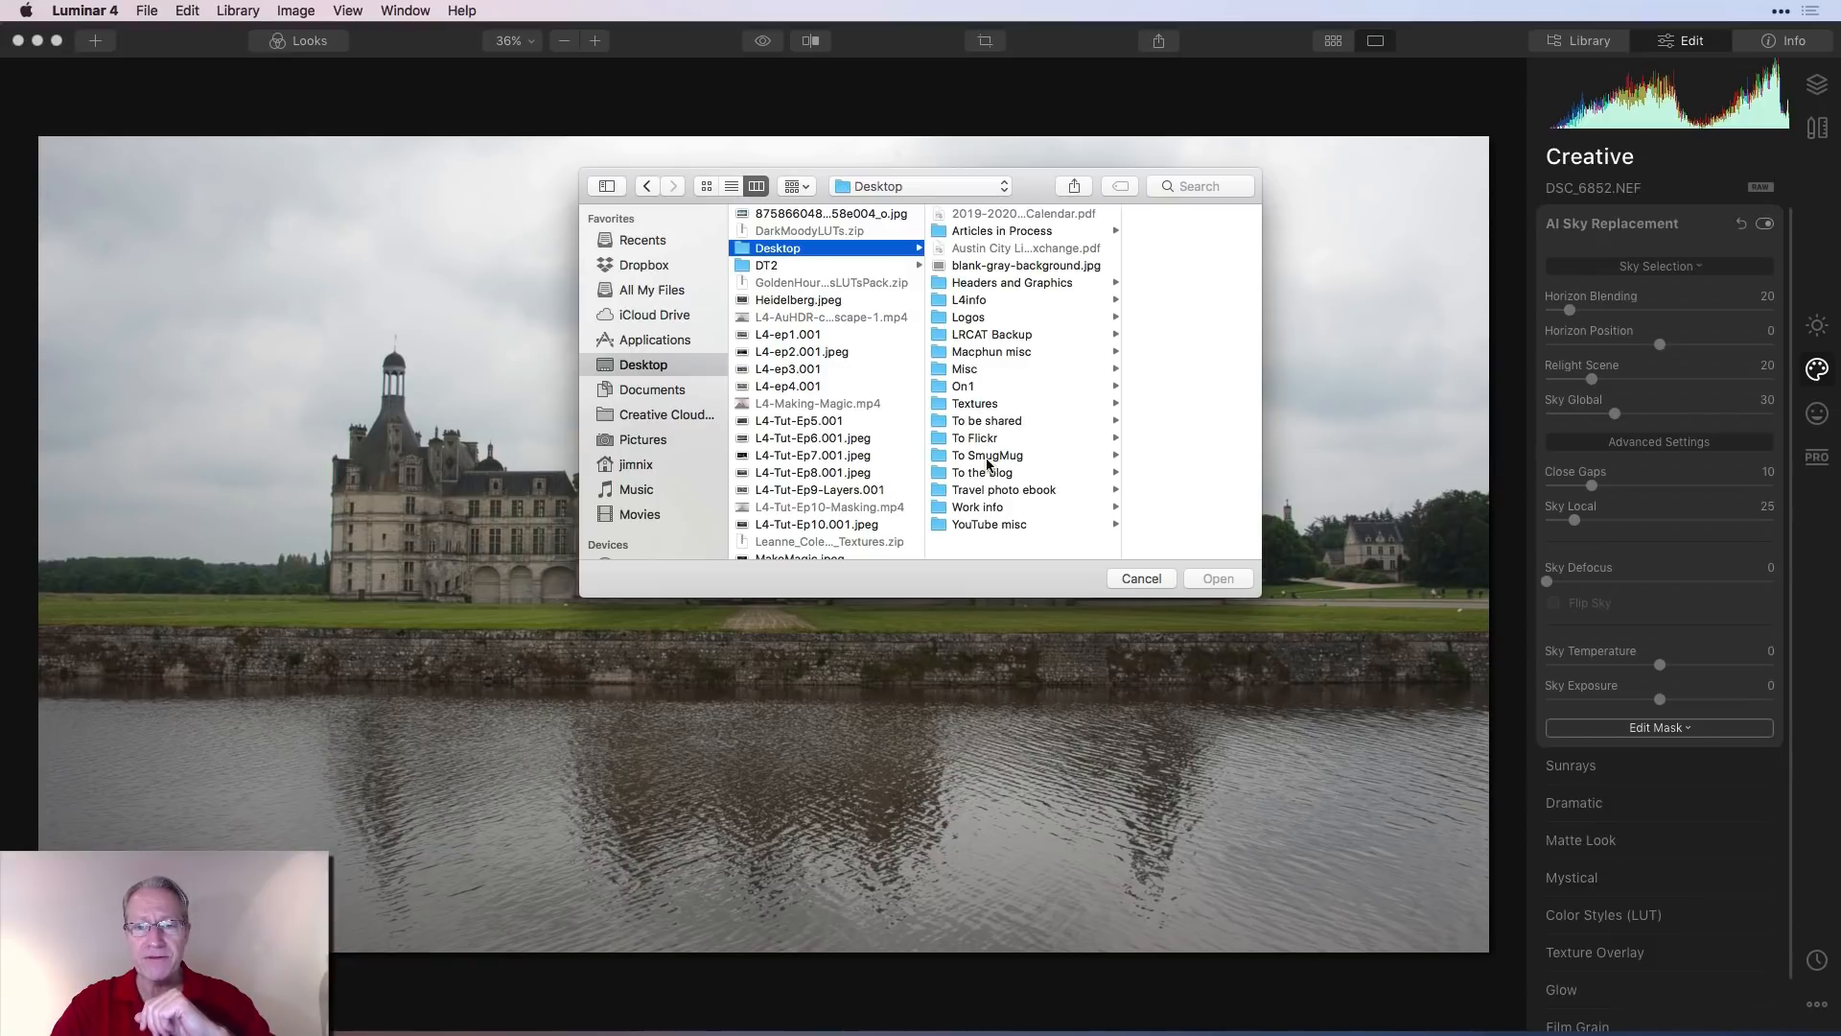
{"action": "left_click", "coordinate": [986, 407]}
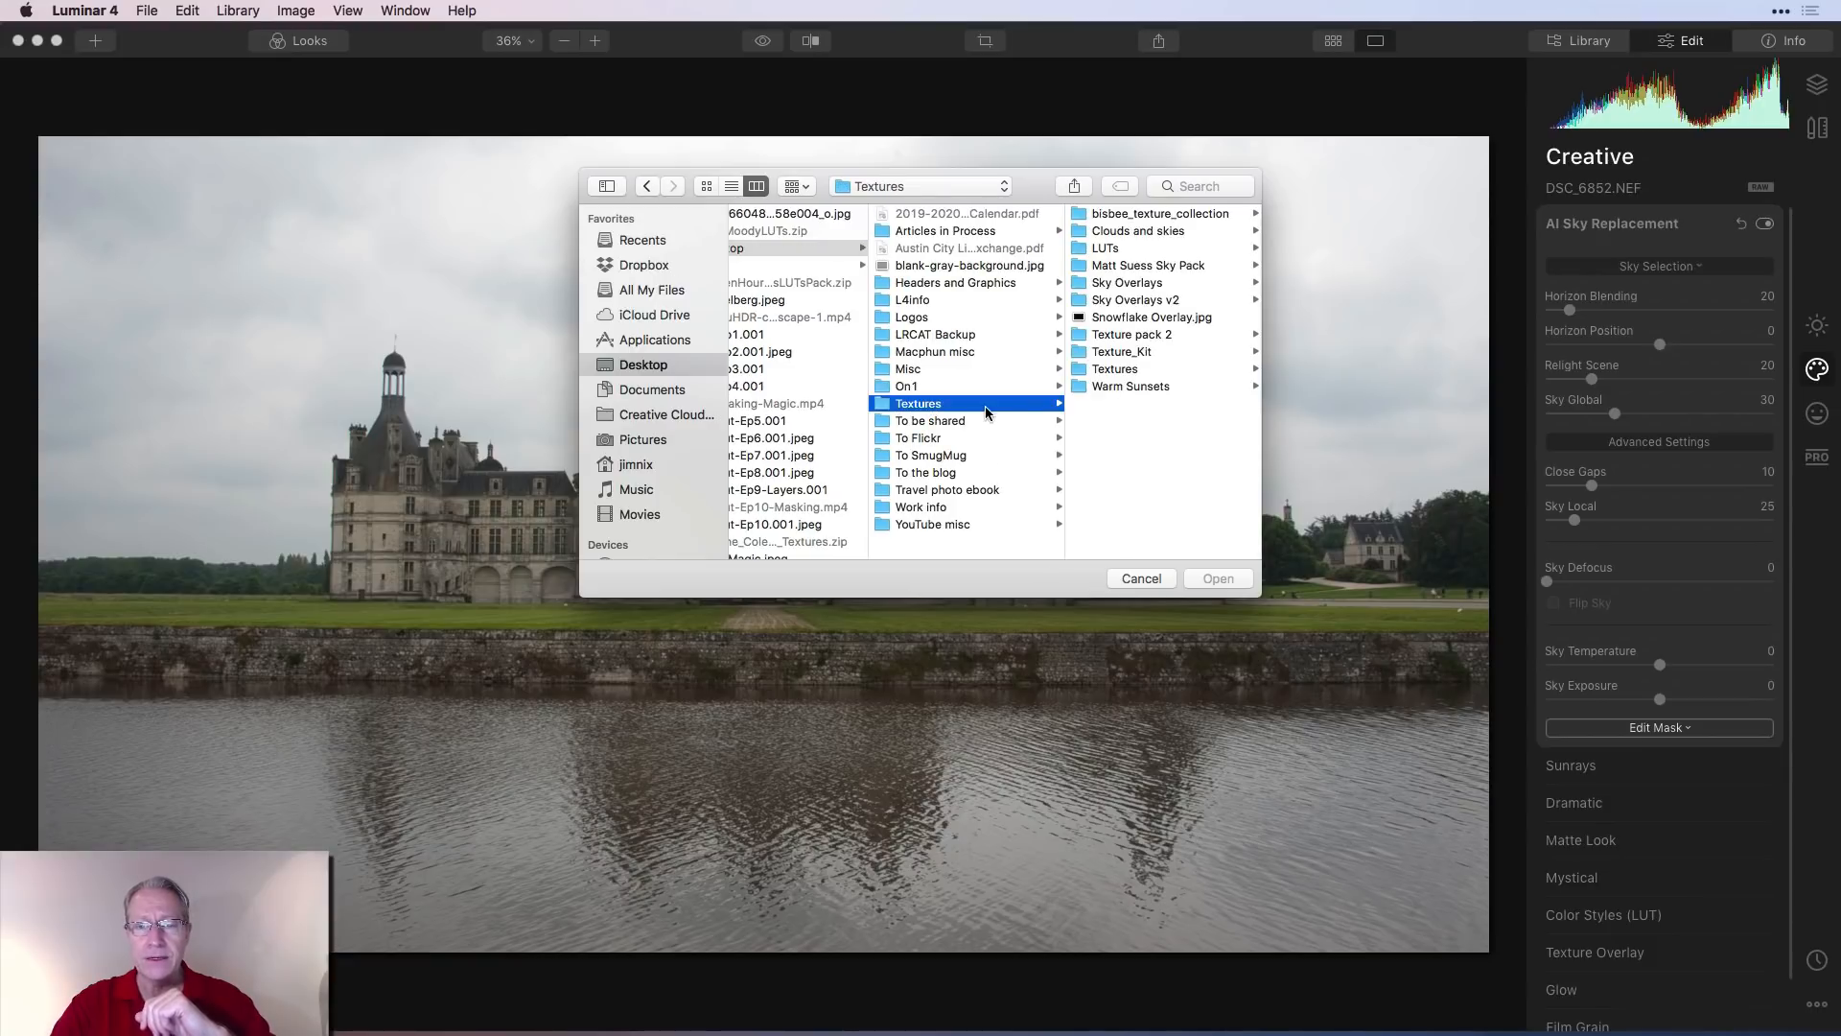
{"action": "left_click", "coordinate": [1141, 266]}
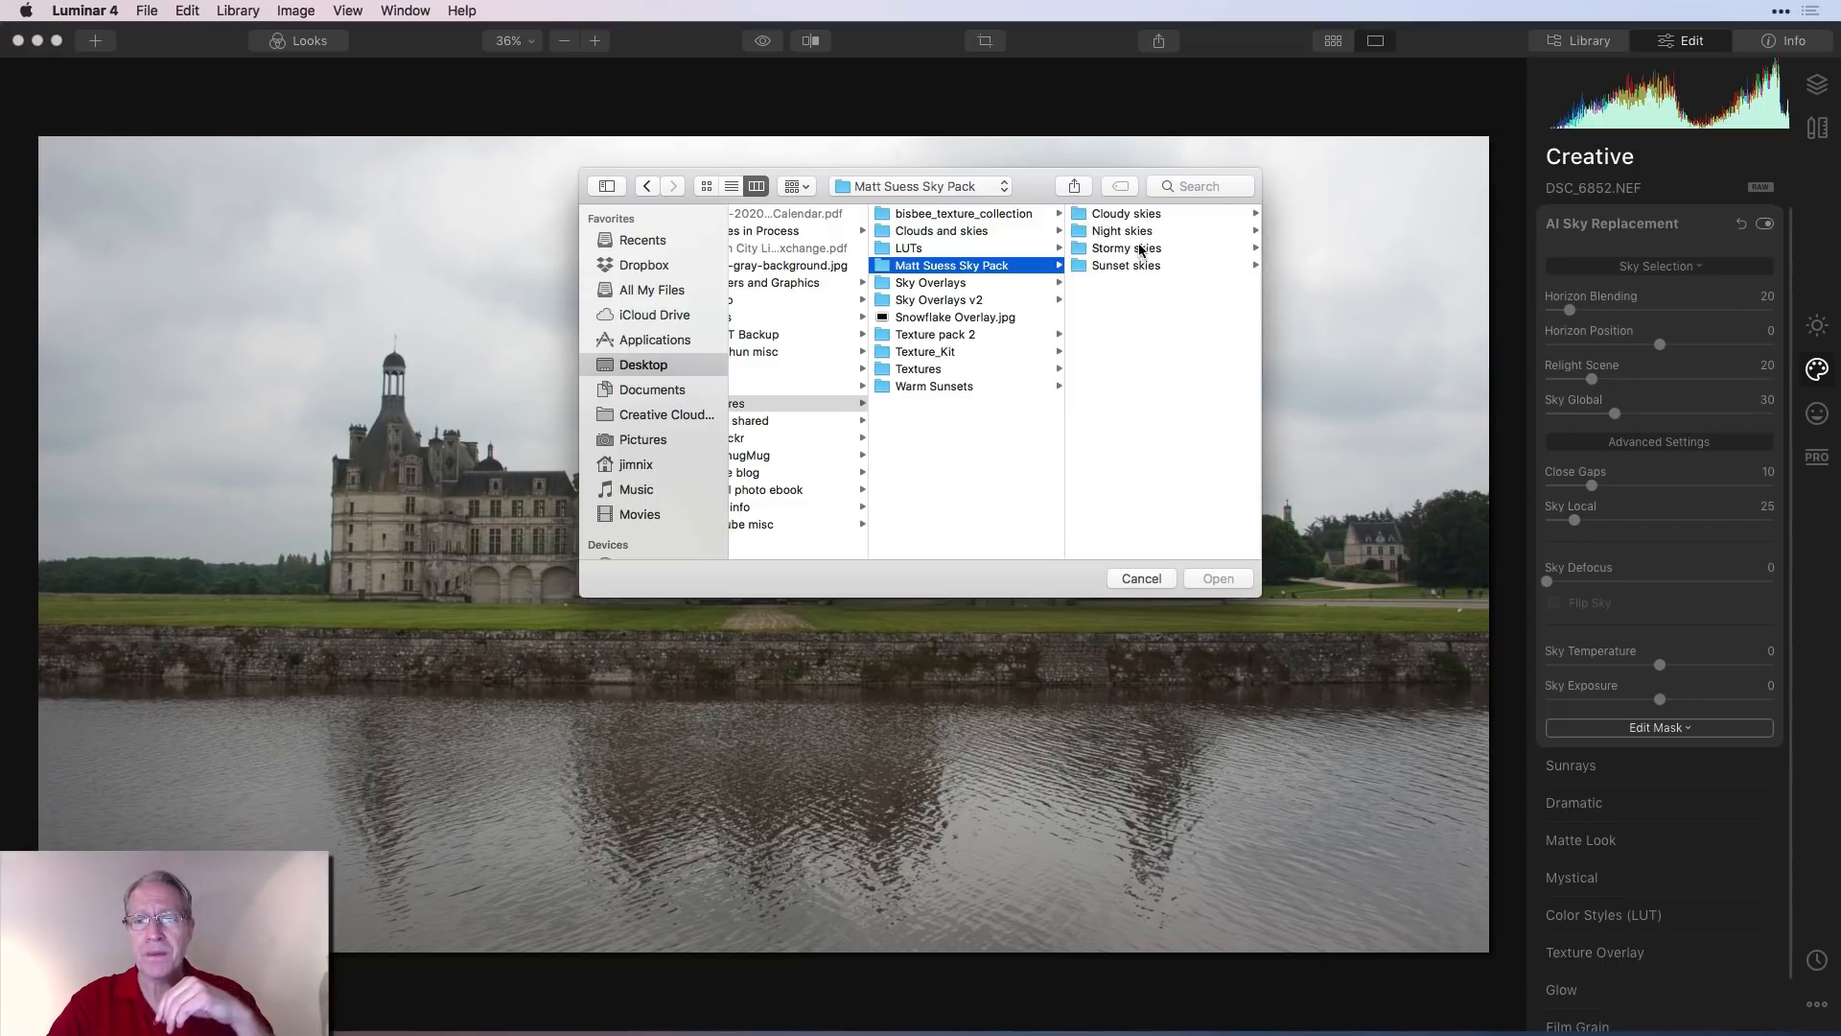
{"action": "left_click", "coordinate": [1141, 233]}
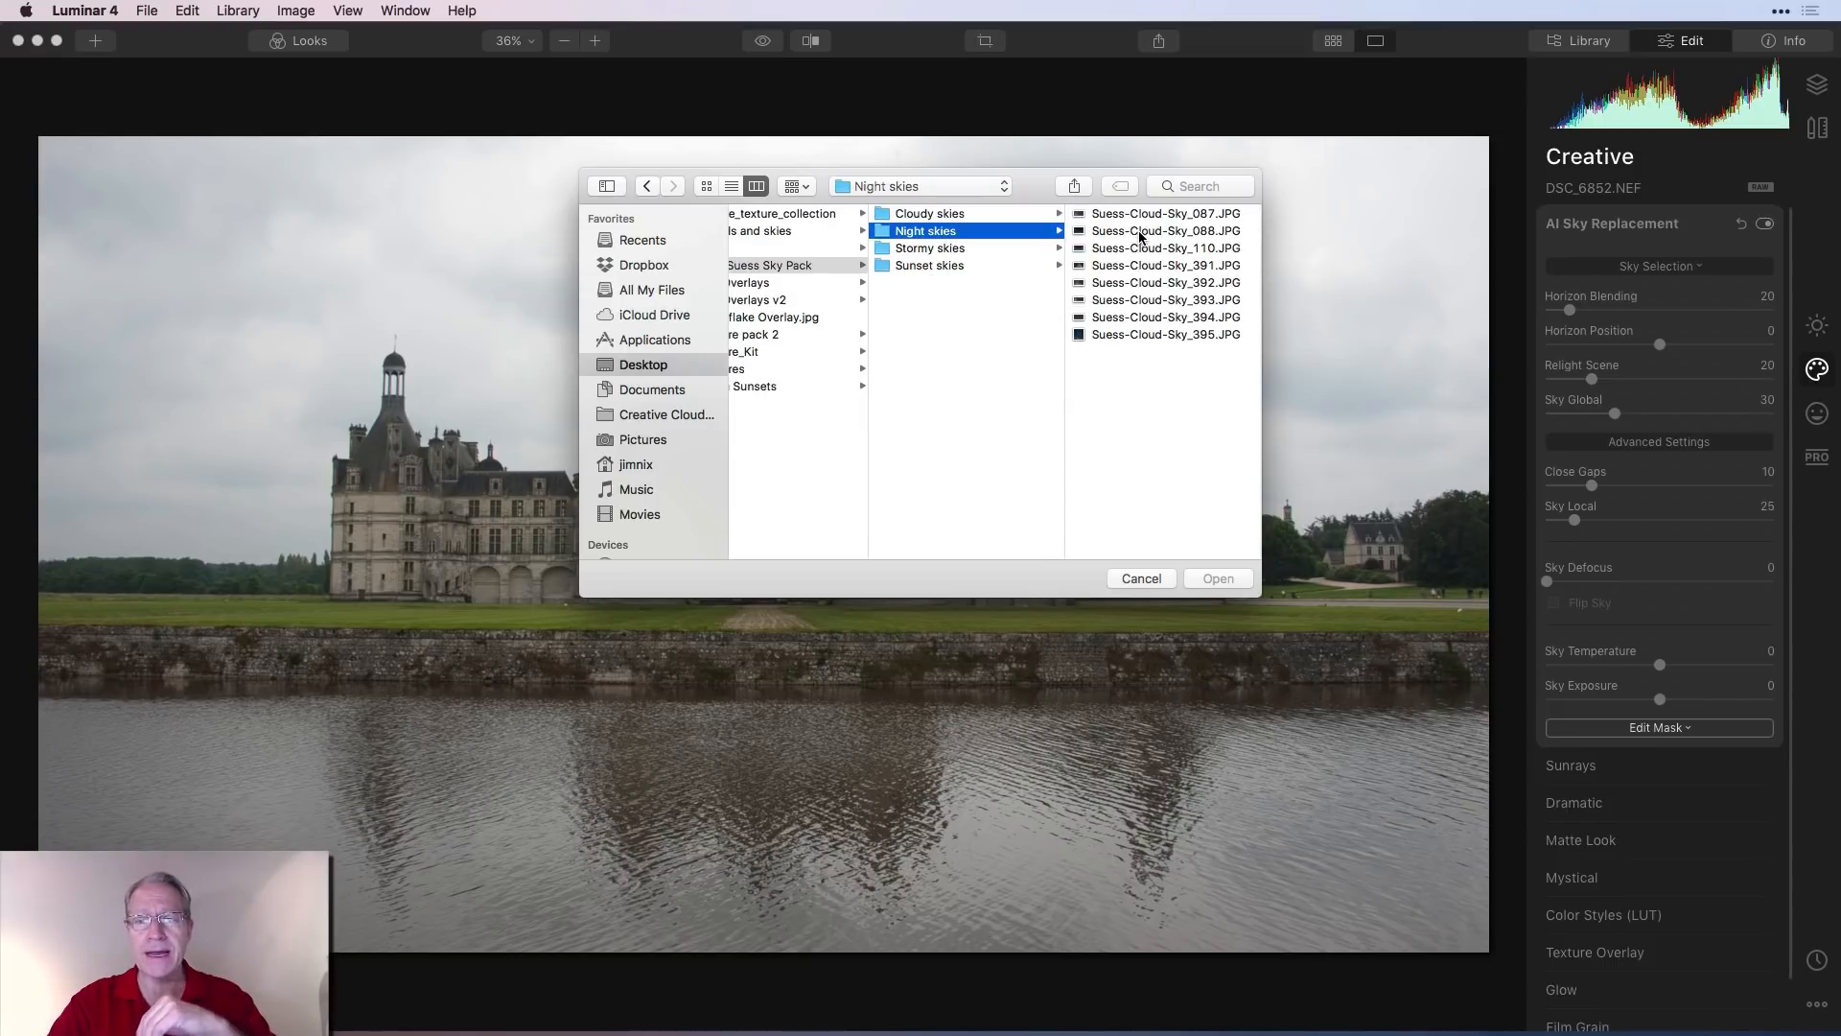
{"action": "left_click", "coordinate": [1177, 320]}
{"action": "left_click", "coordinate": [1216, 581]}
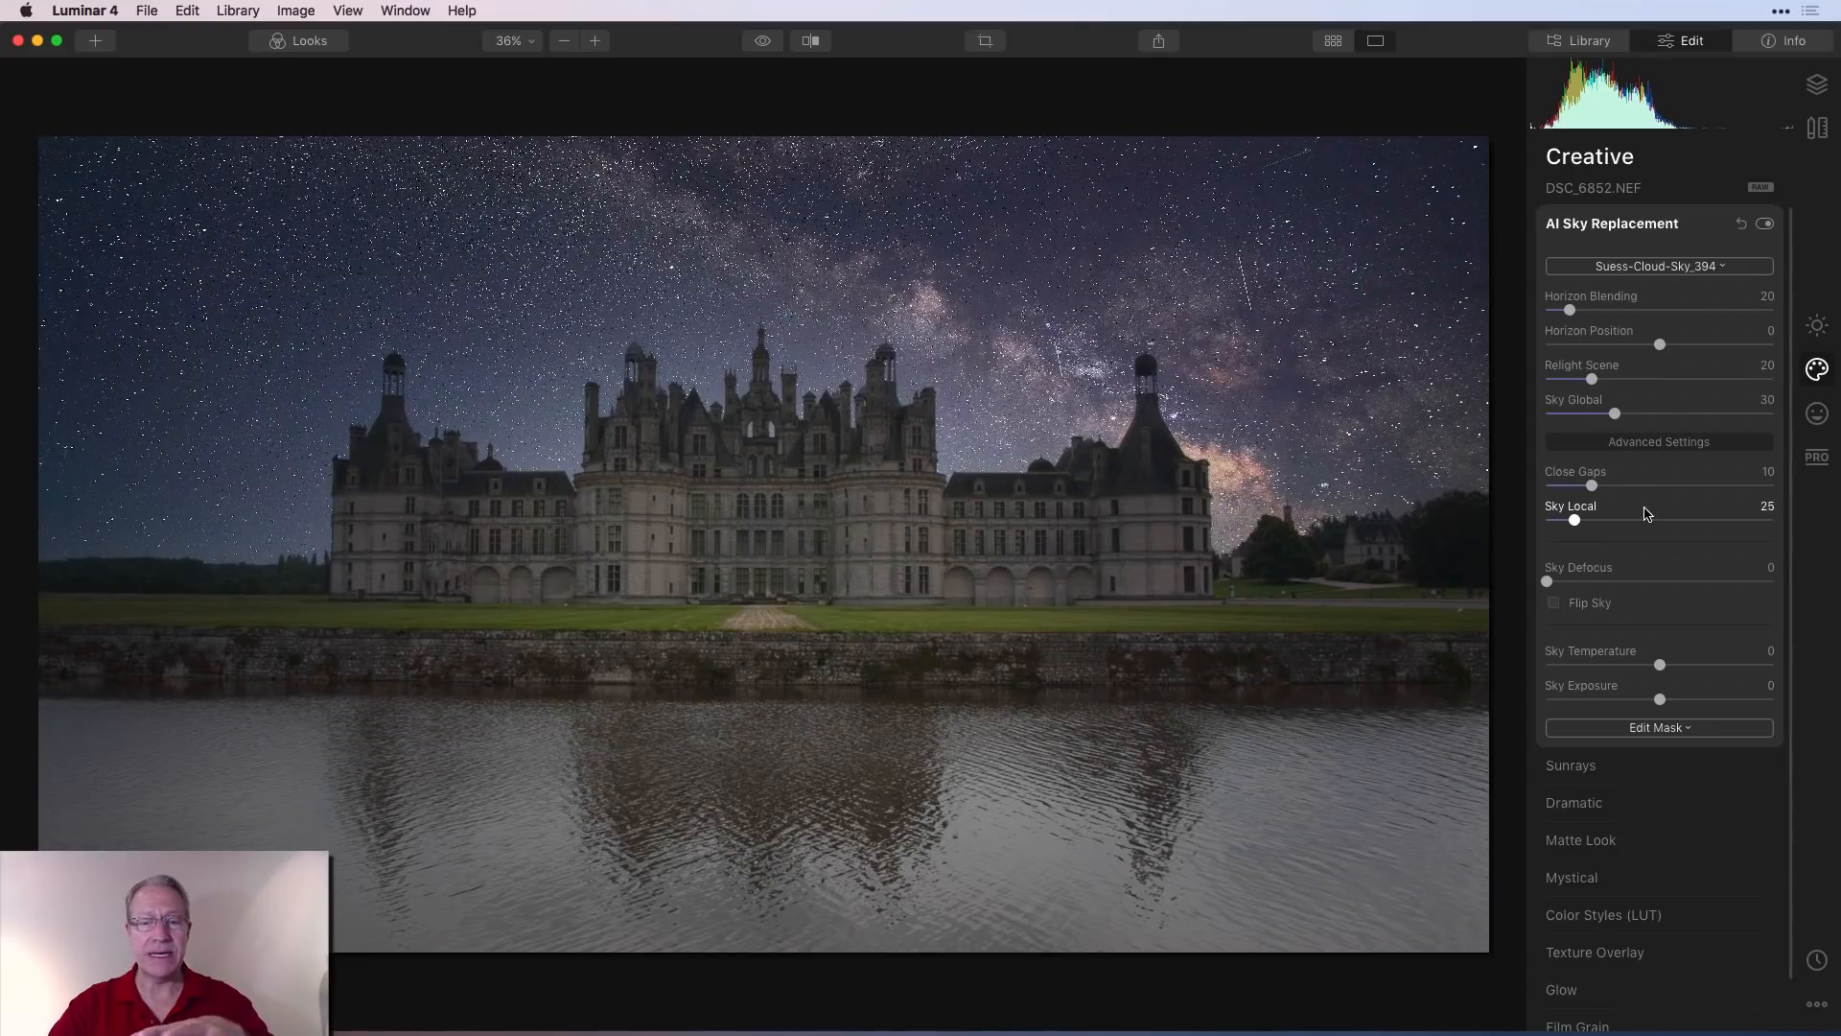
{"action": "left_click", "coordinate": [1710, 233]}
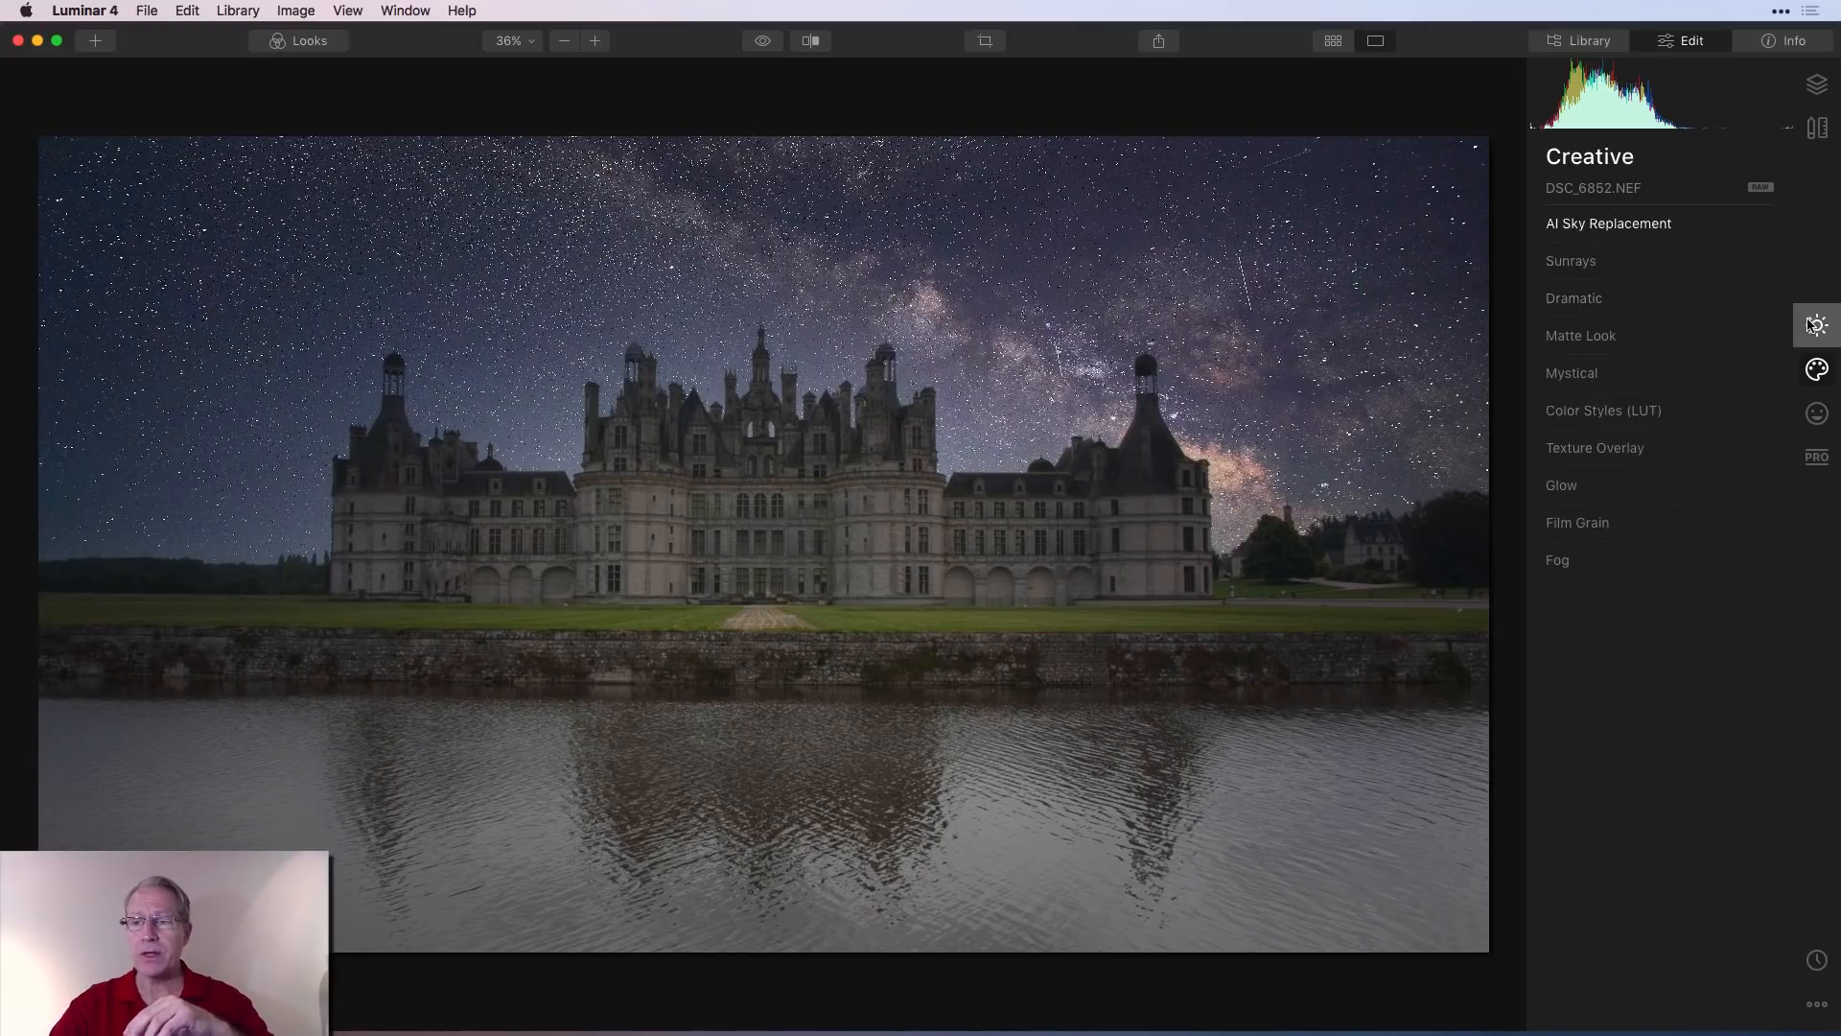
Raise the photo's Smart Contrast to 67 in the Light adjustments
{"action": "left_click", "coordinate": [1810, 326]}
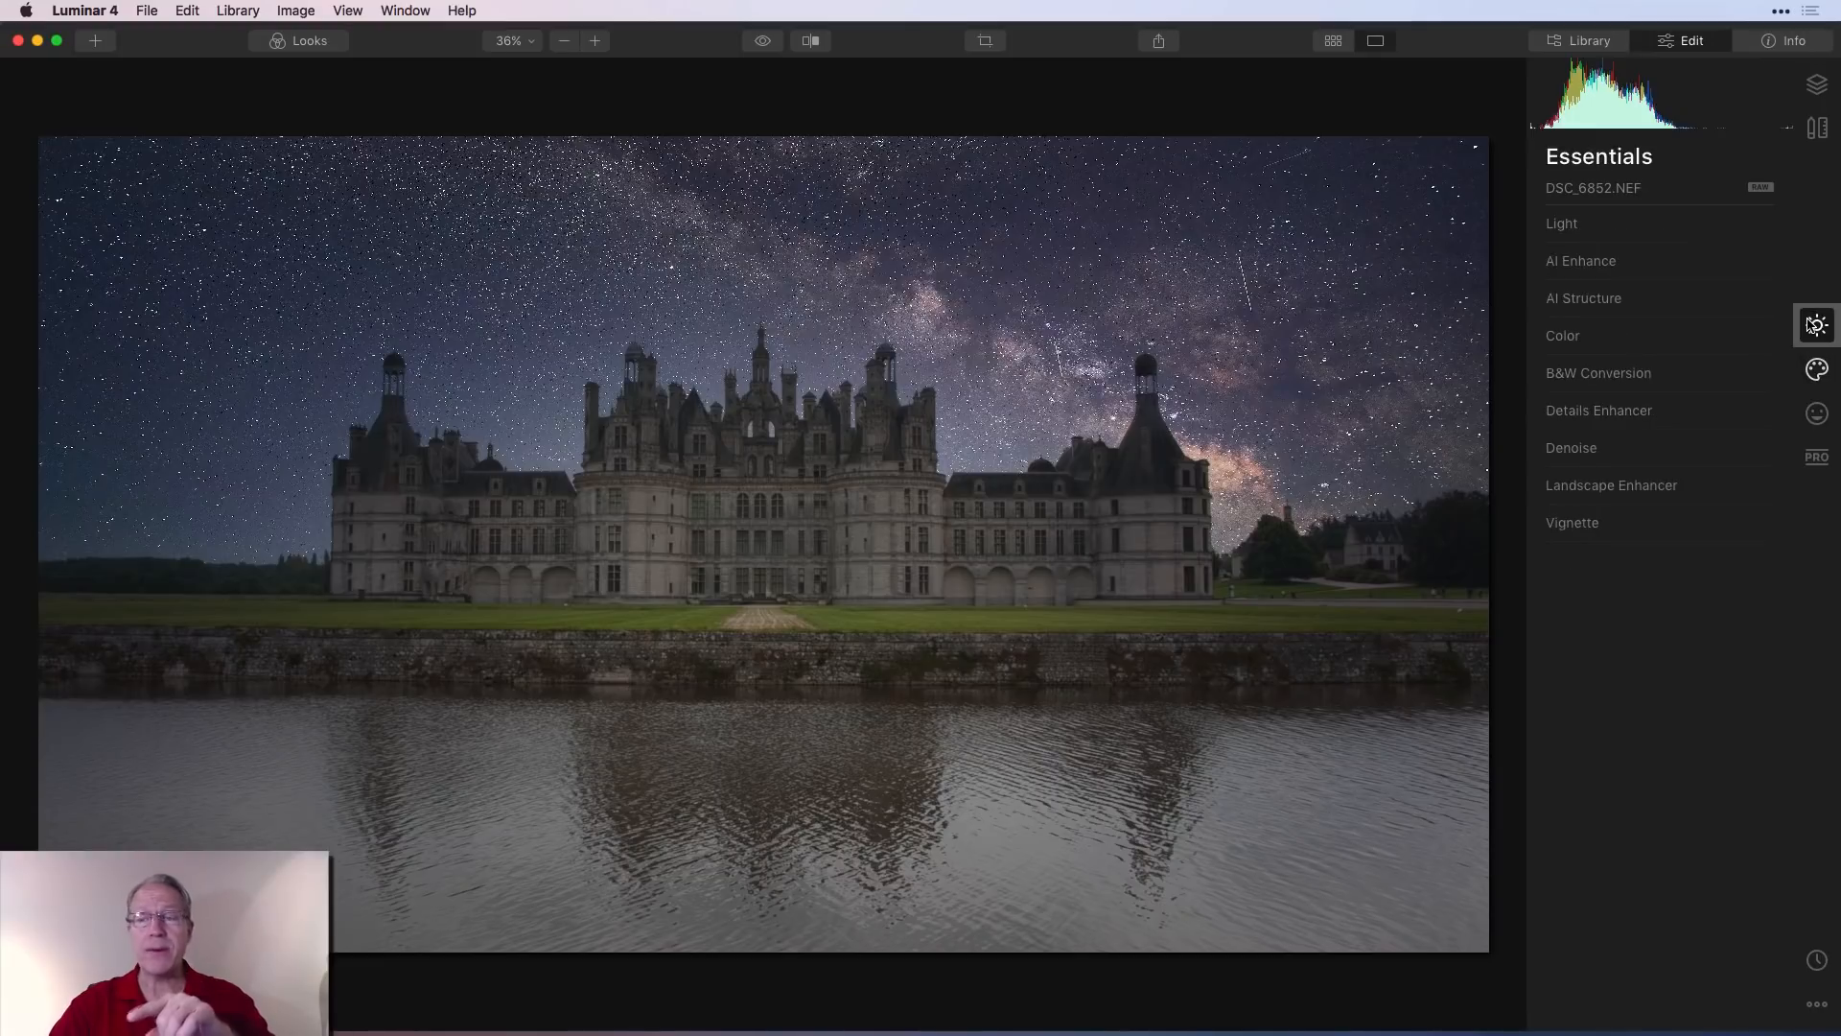
{"action": "left_click", "coordinate": [1569, 224]}
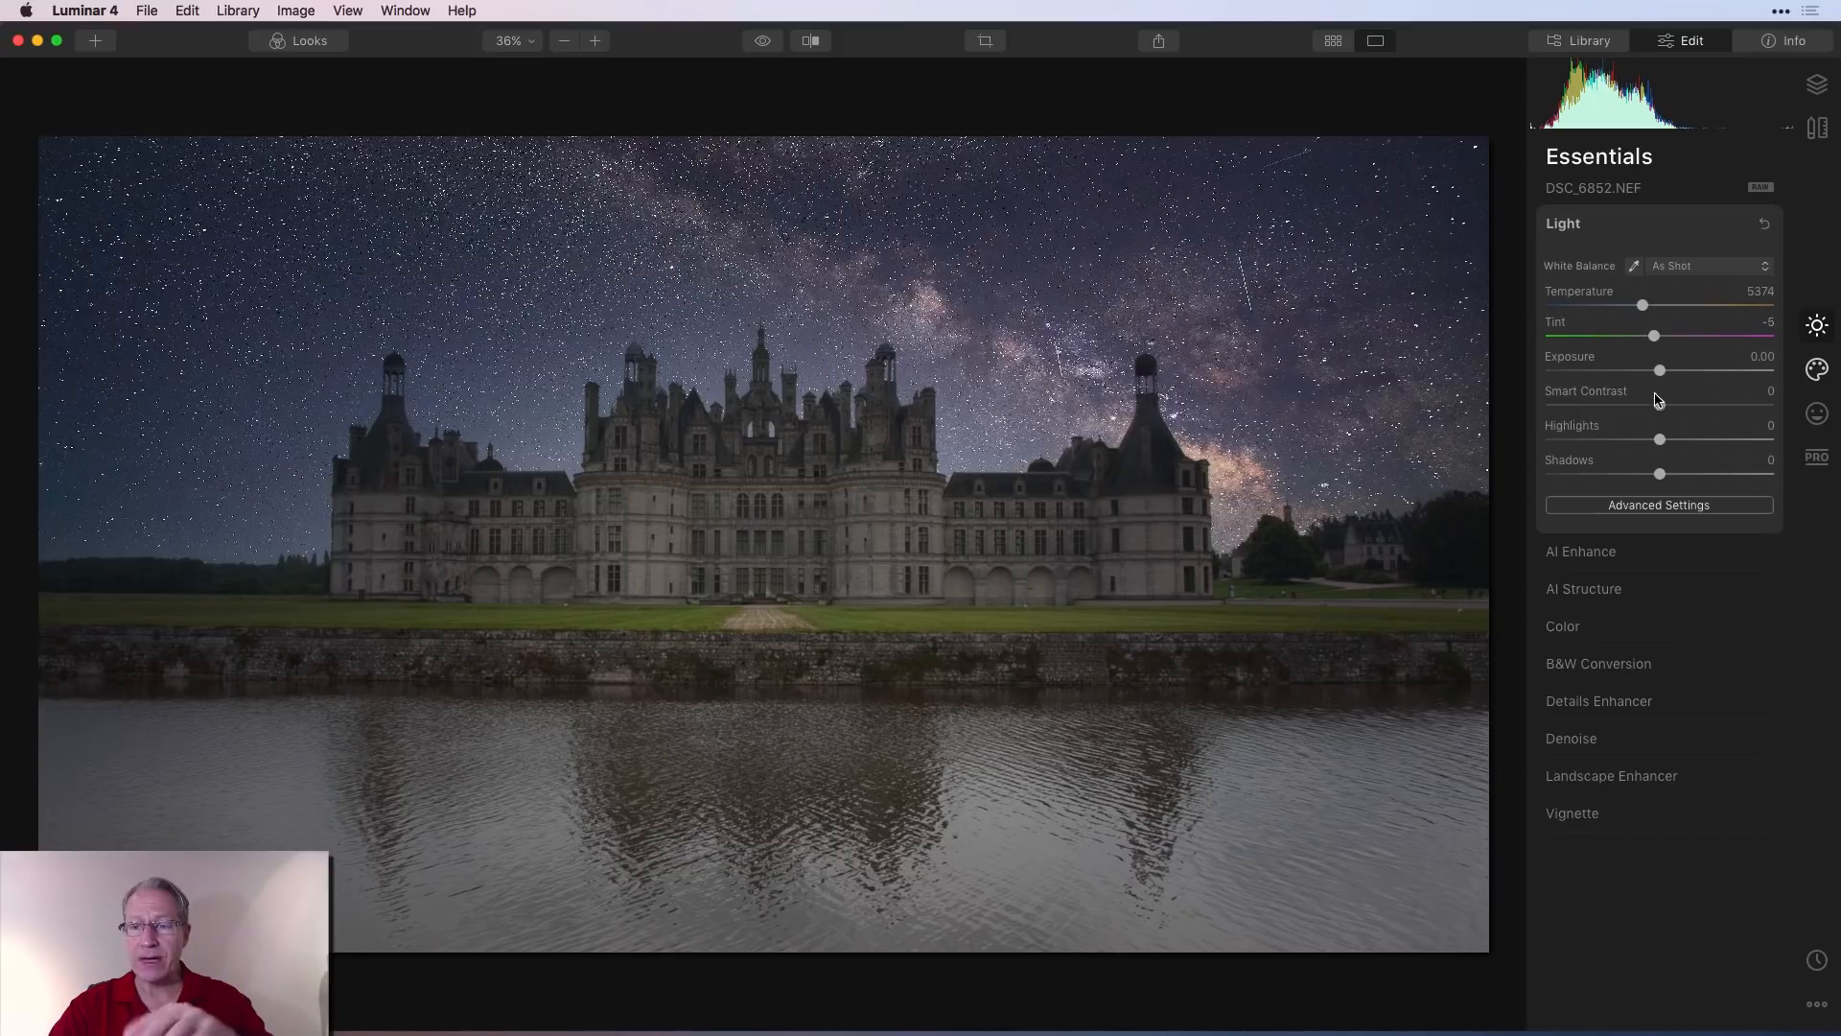
{"action": "left_click_drag", "start_coordinate": [1659, 410], "coordinate": [1736, 409]}
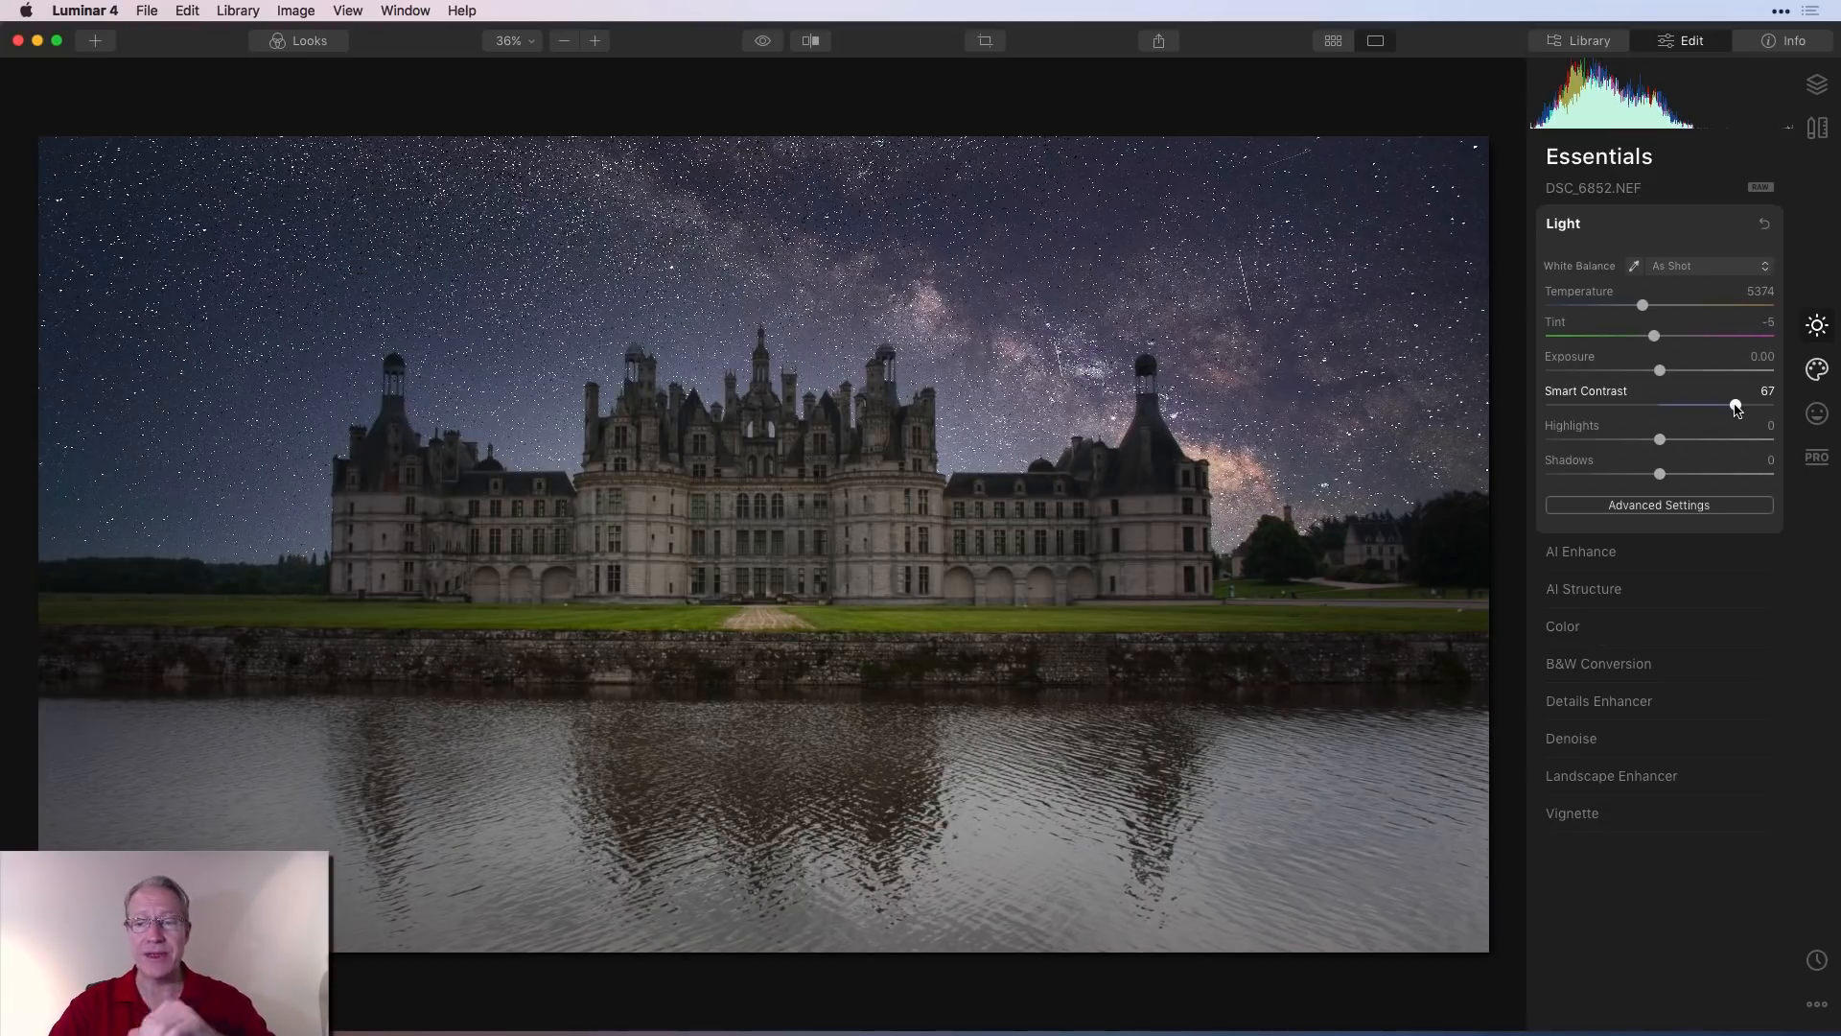
Convert the photo to black and white and compare it with the original
{"action": "left_click", "coordinate": [1613, 667]}
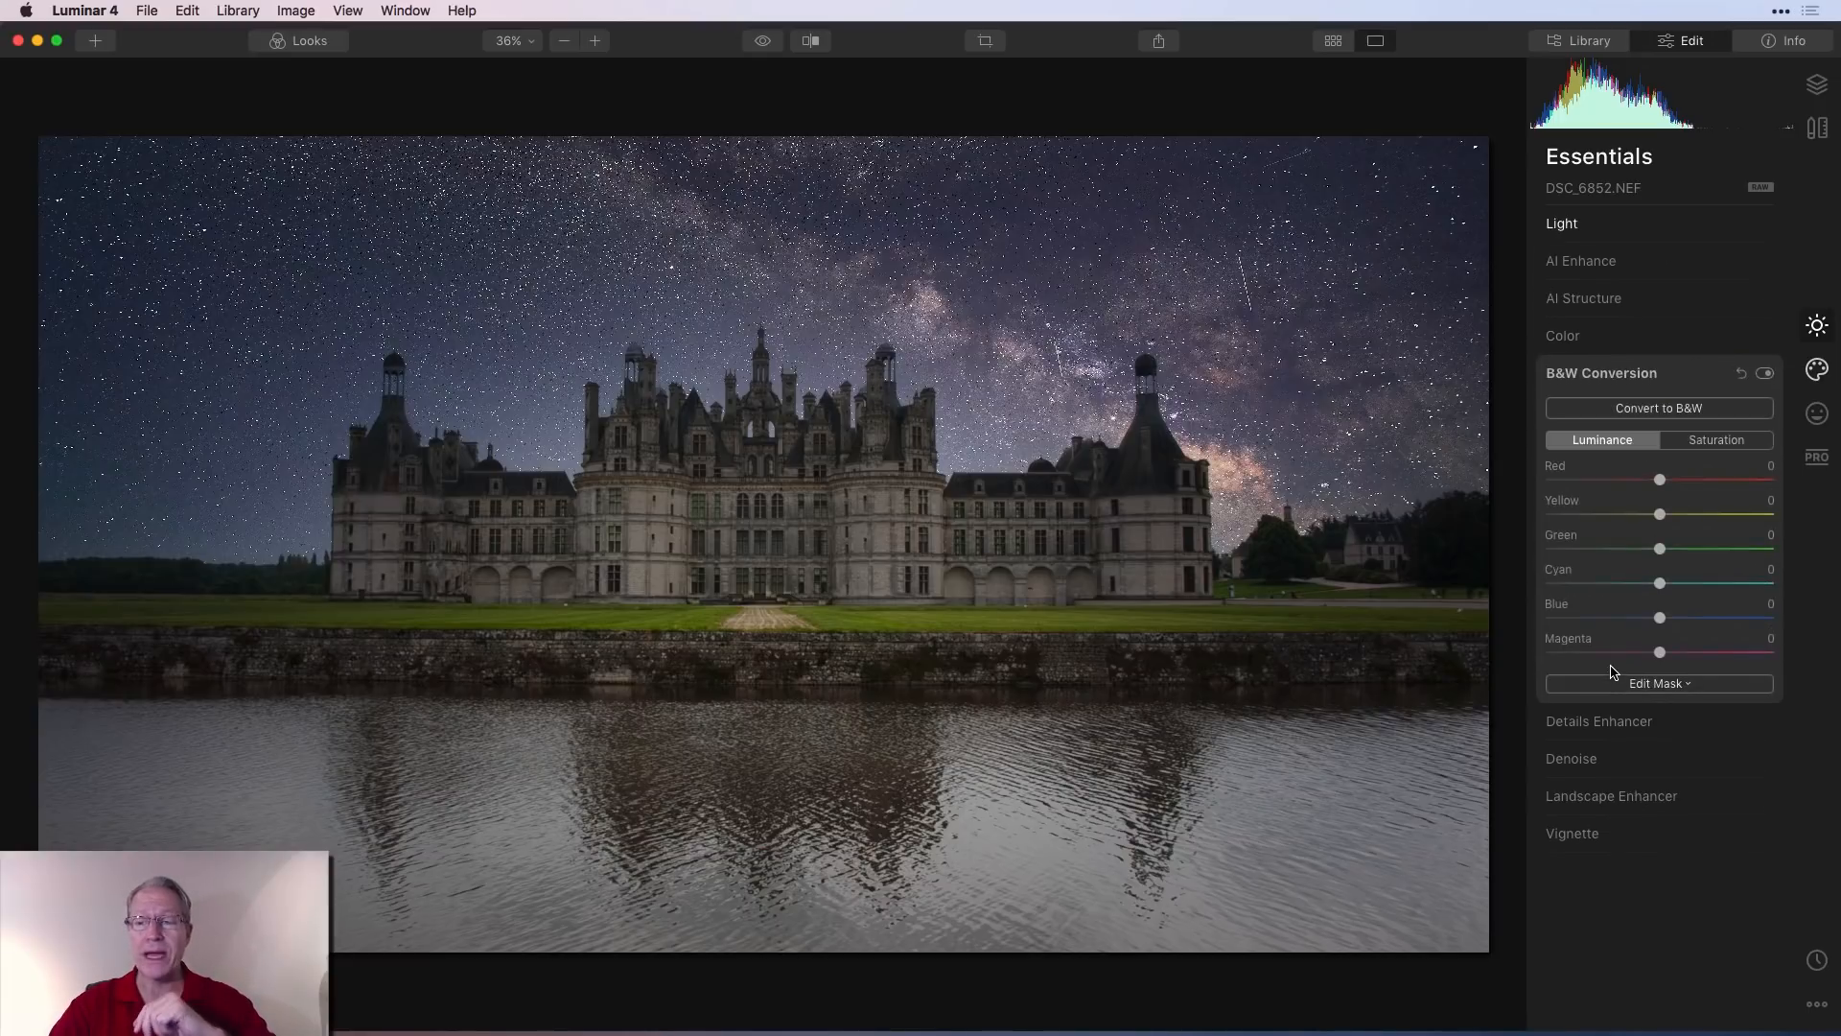
{"action": "left_click", "coordinate": [1673, 410]}
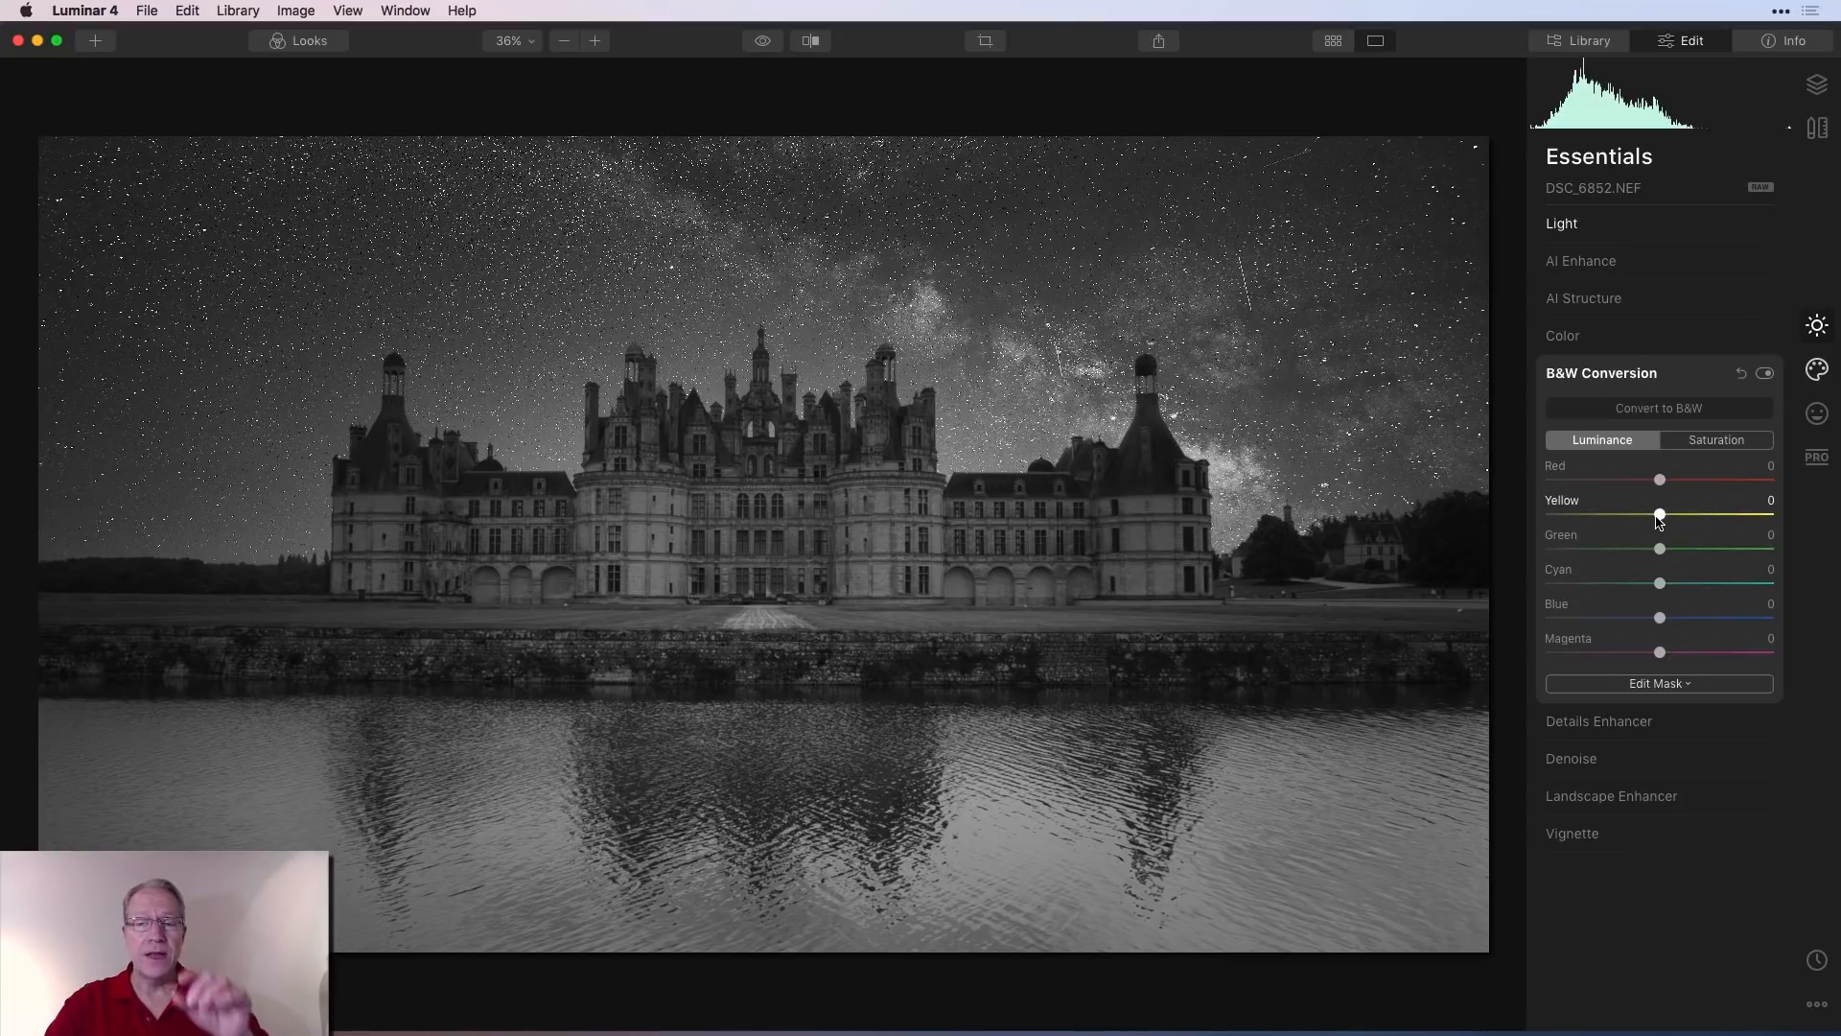
{"action": "left_click", "coordinate": [763, 42]}
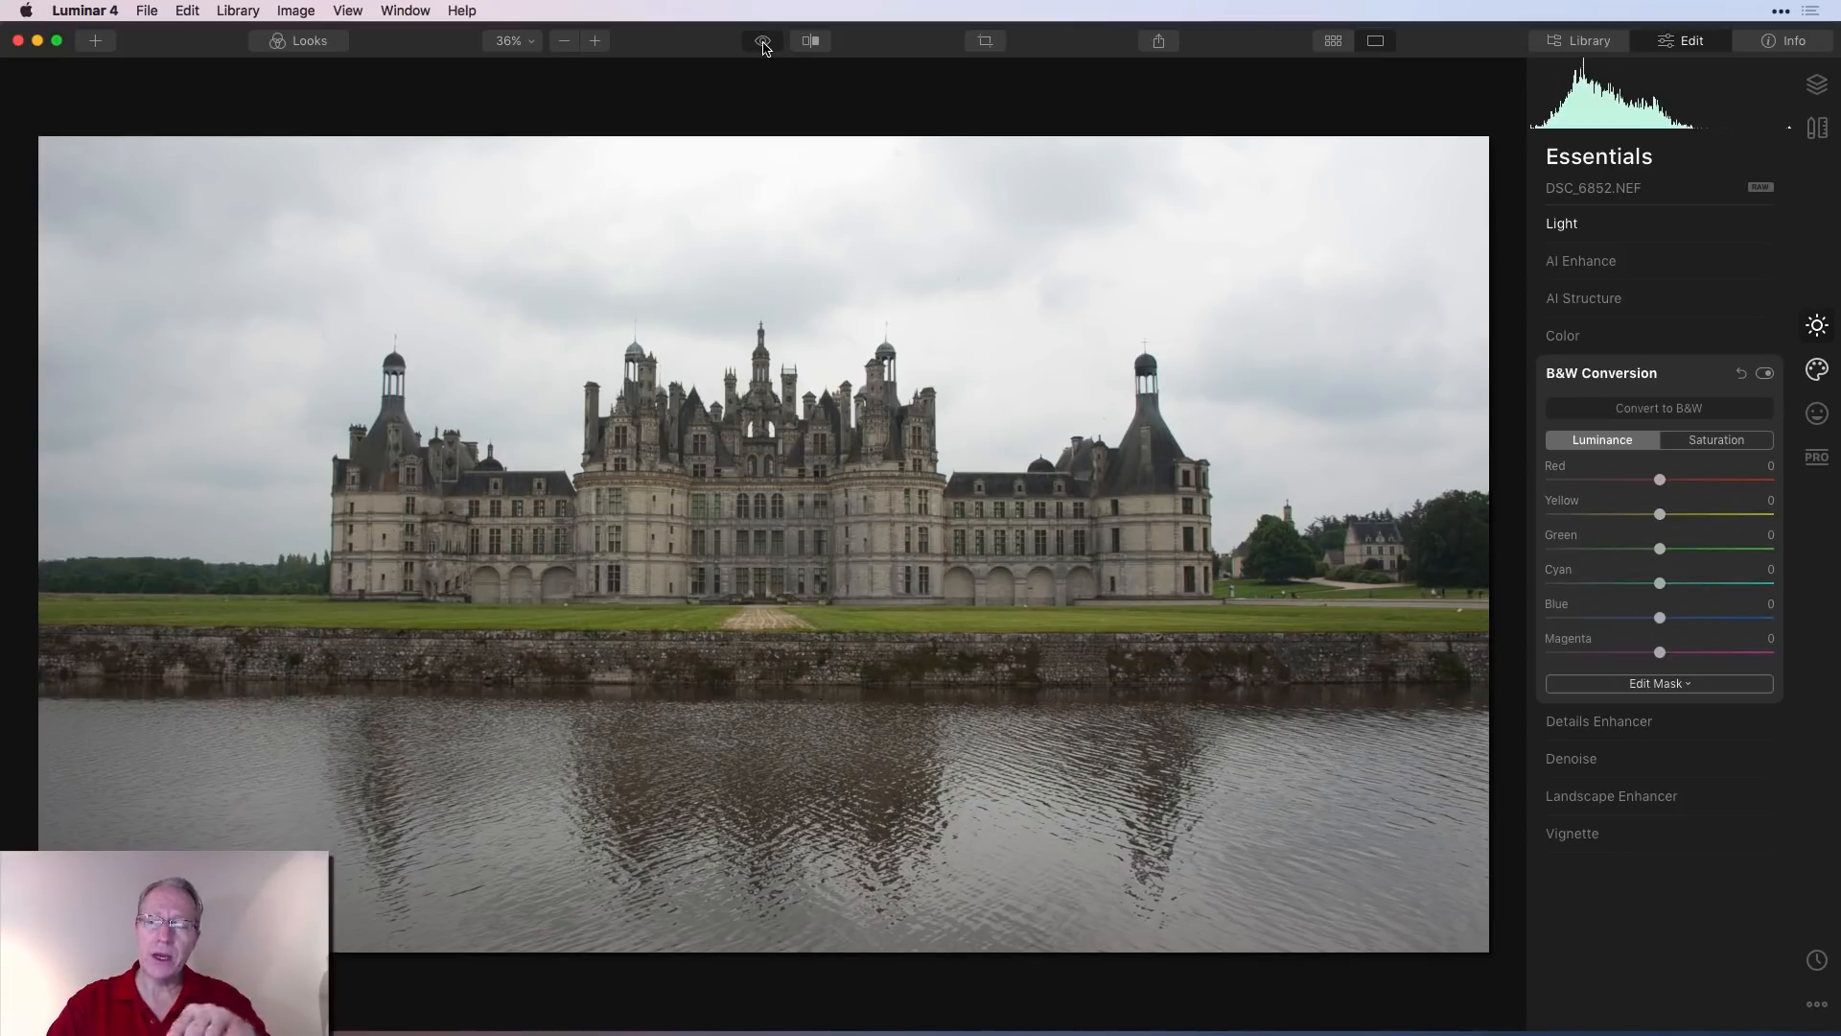
{"action": "left_click", "coordinate": [763, 43]}
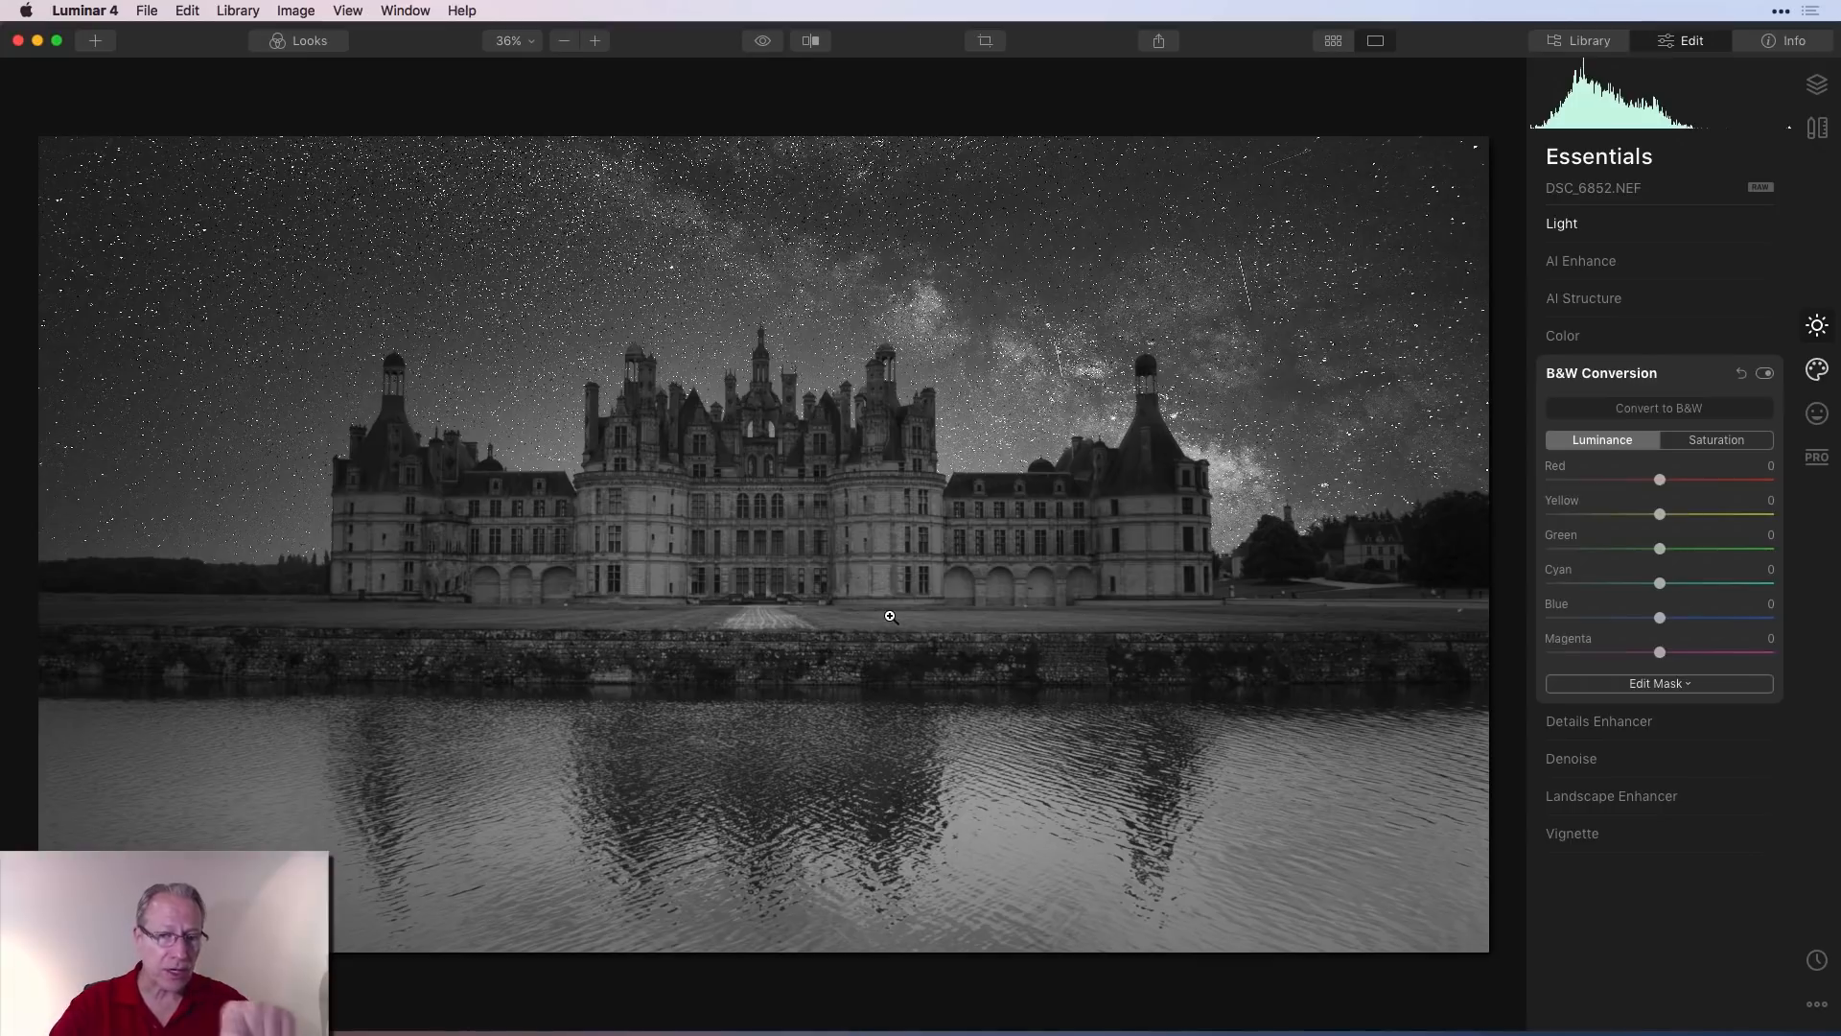
Darken the grass by setting the B&W Conversion luminance of yellow and green to -100, and compare with the original
{"action": "left_click_drag", "start_coordinate": [1660, 515], "coordinate": [1550, 526]}
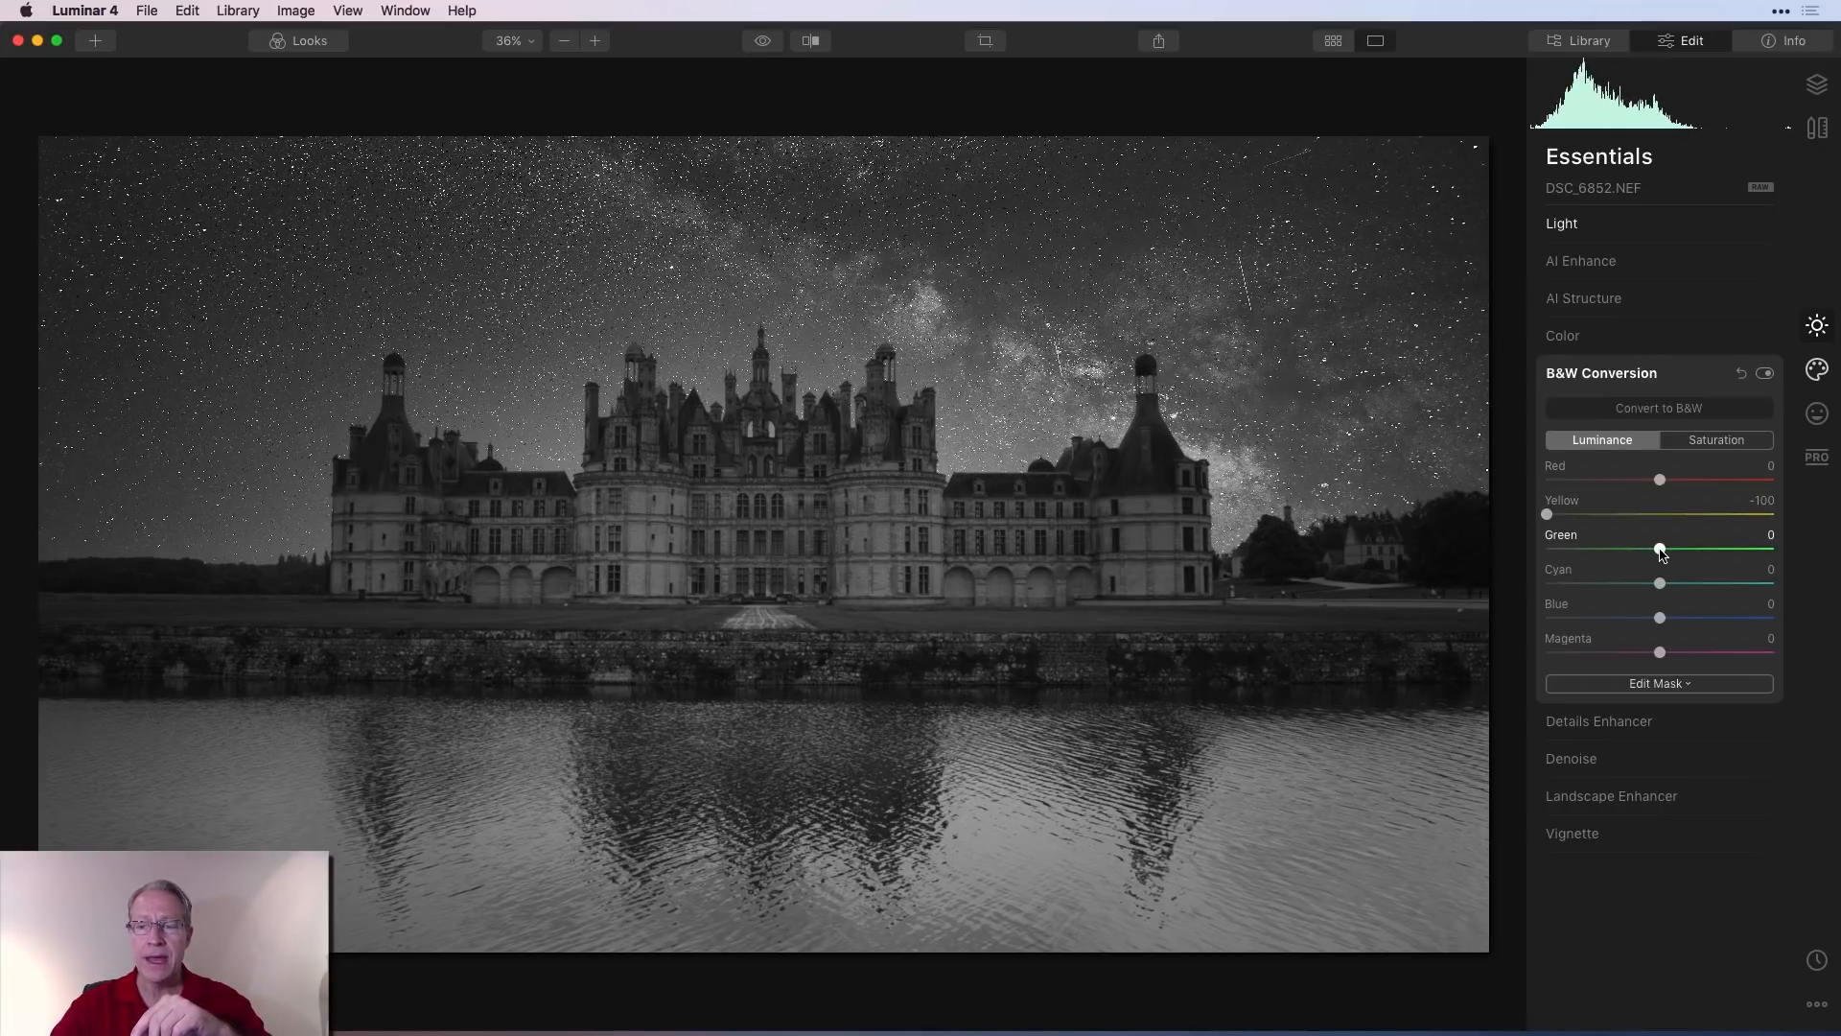
{"action": "left_click_drag", "start_coordinate": [1660, 549], "coordinate": [1402, 547]}
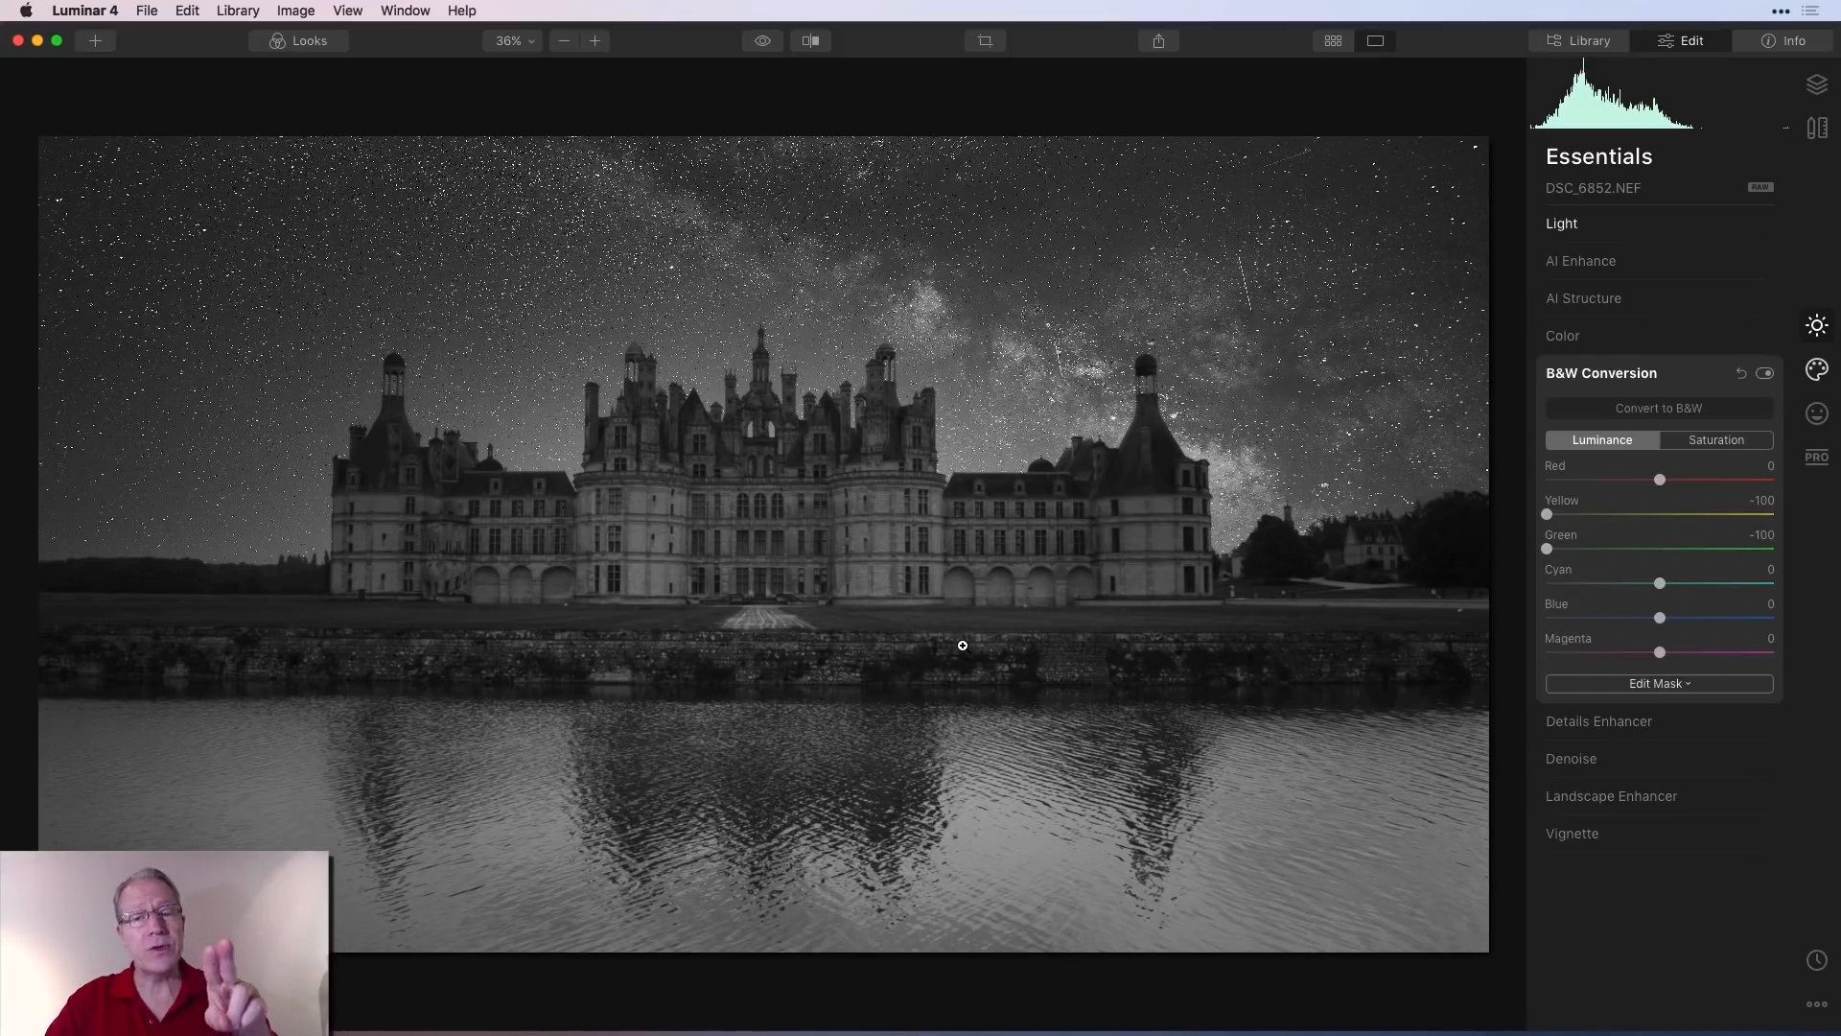
{"action": "left_click", "coordinate": [764, 40]}
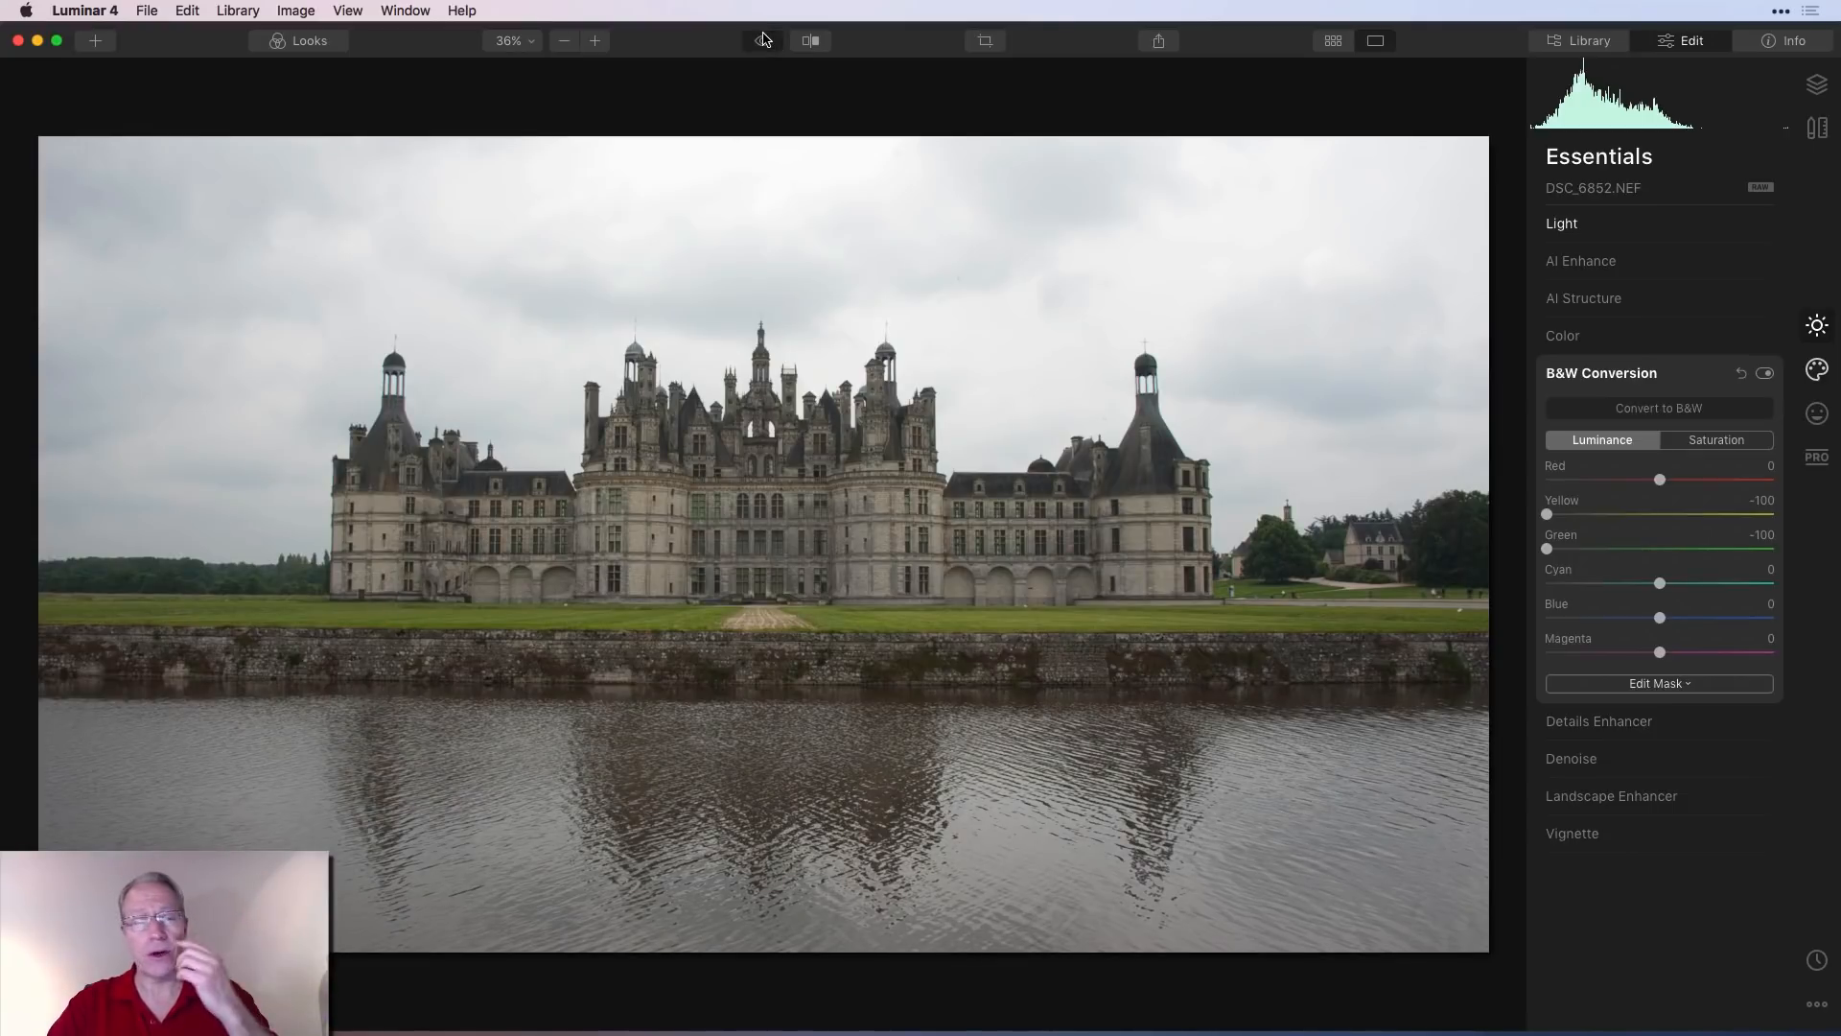
{"action": "left_click", "coordinate": [763, 40]}
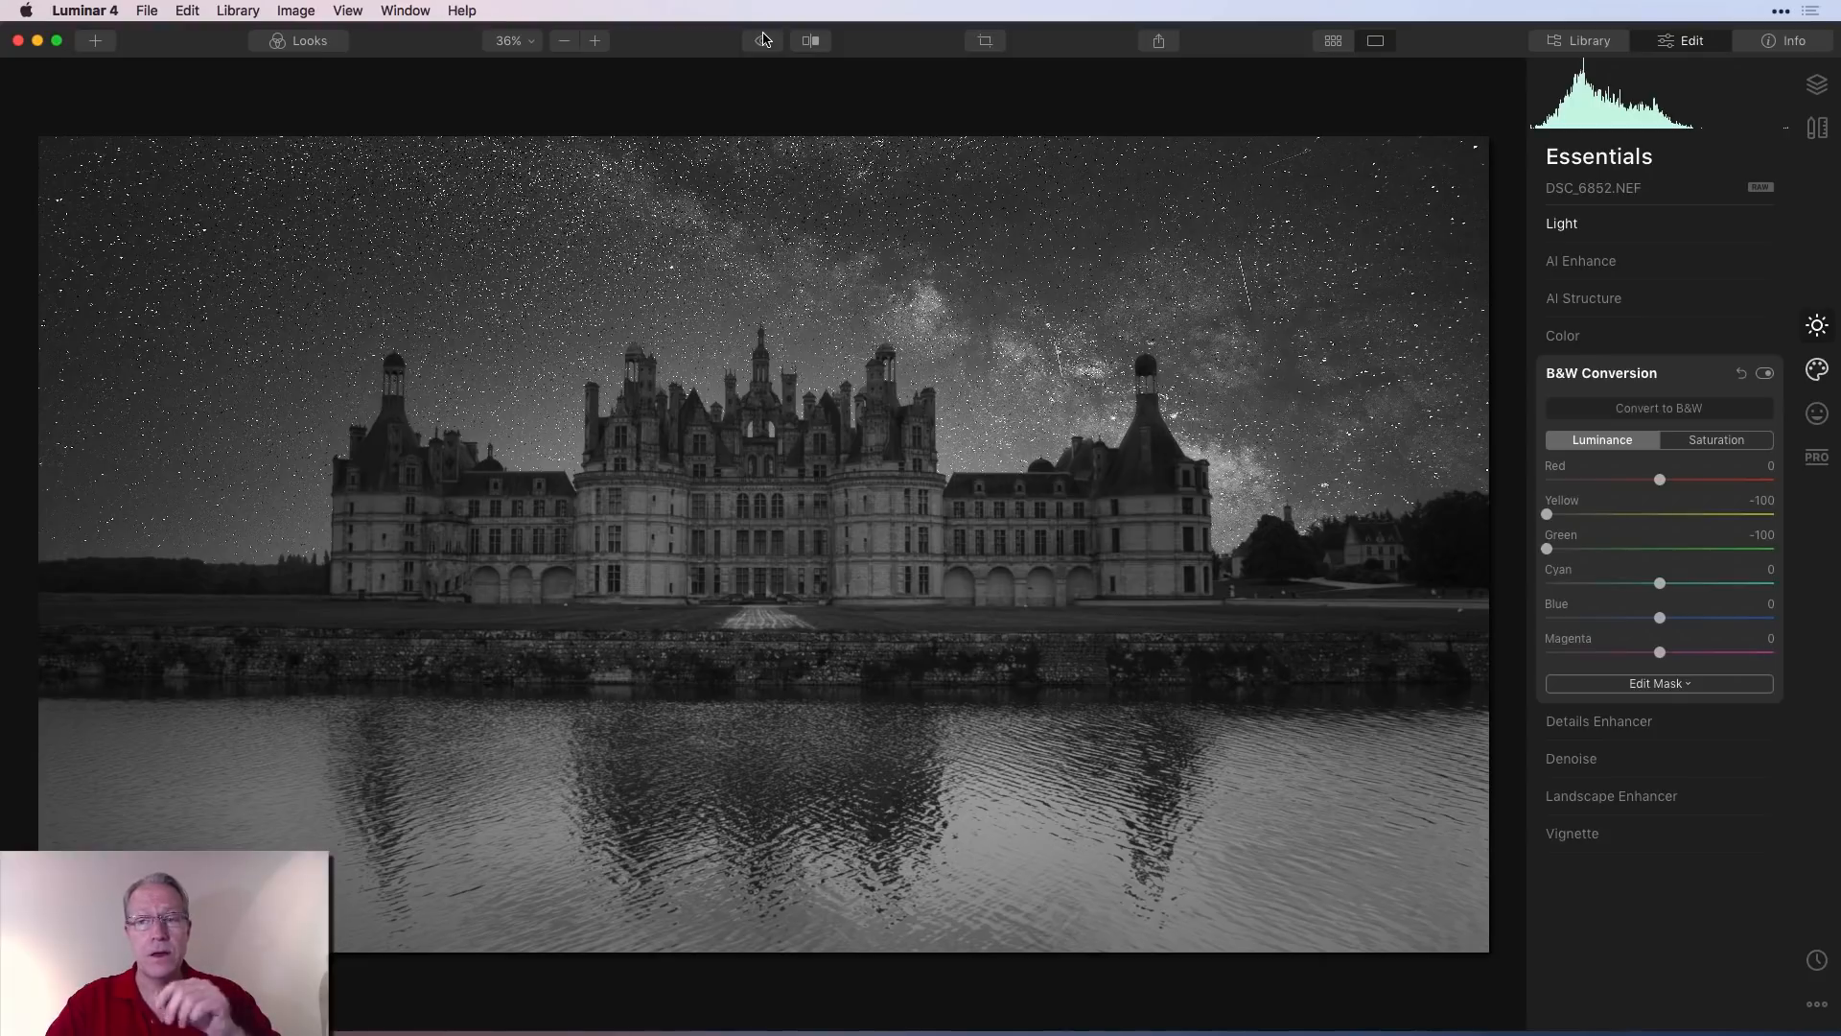
Set Highlights Contrast to 56 and Midtones Contrast to 41 in Advanced Contrast
{"action": "left_click", "coordinate": [1822, 462]}
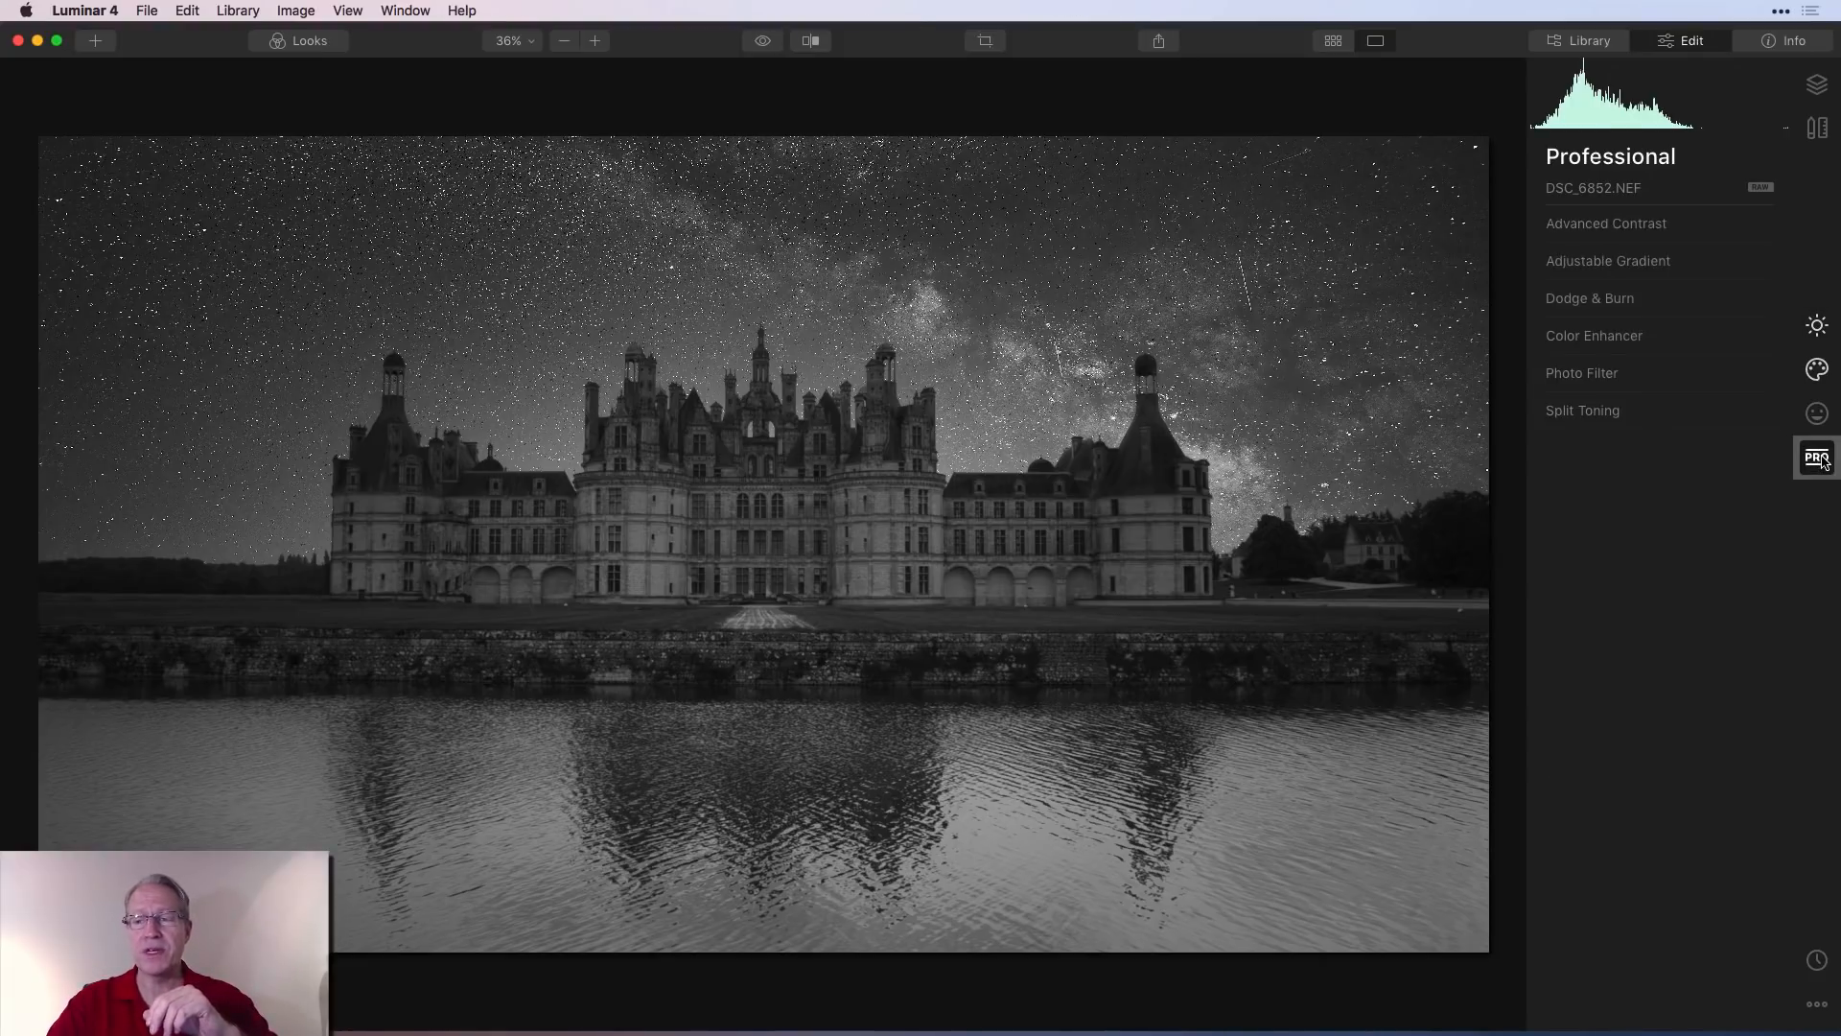
{"action": "left_click", "coordinate": [1619, 233]}
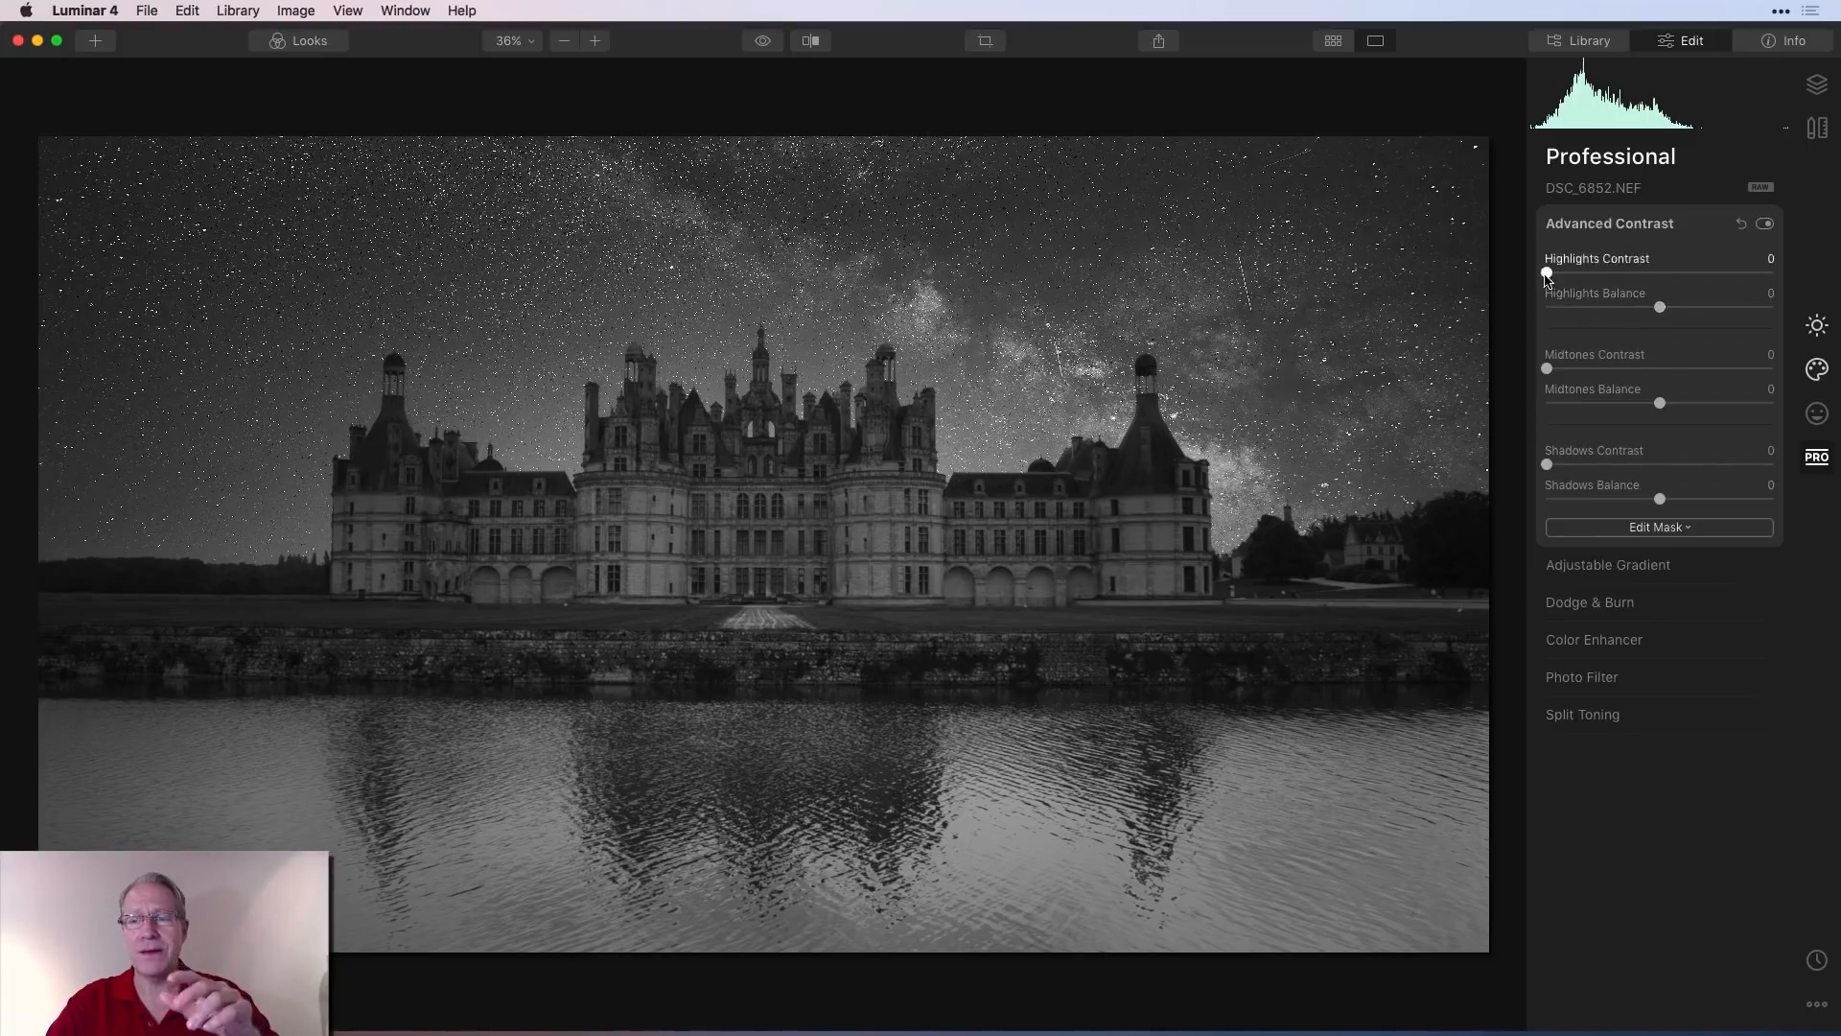
{"action": "left_click_drag", "start_coordinate": [1547, 272], "coordinate": [1680, 278]}
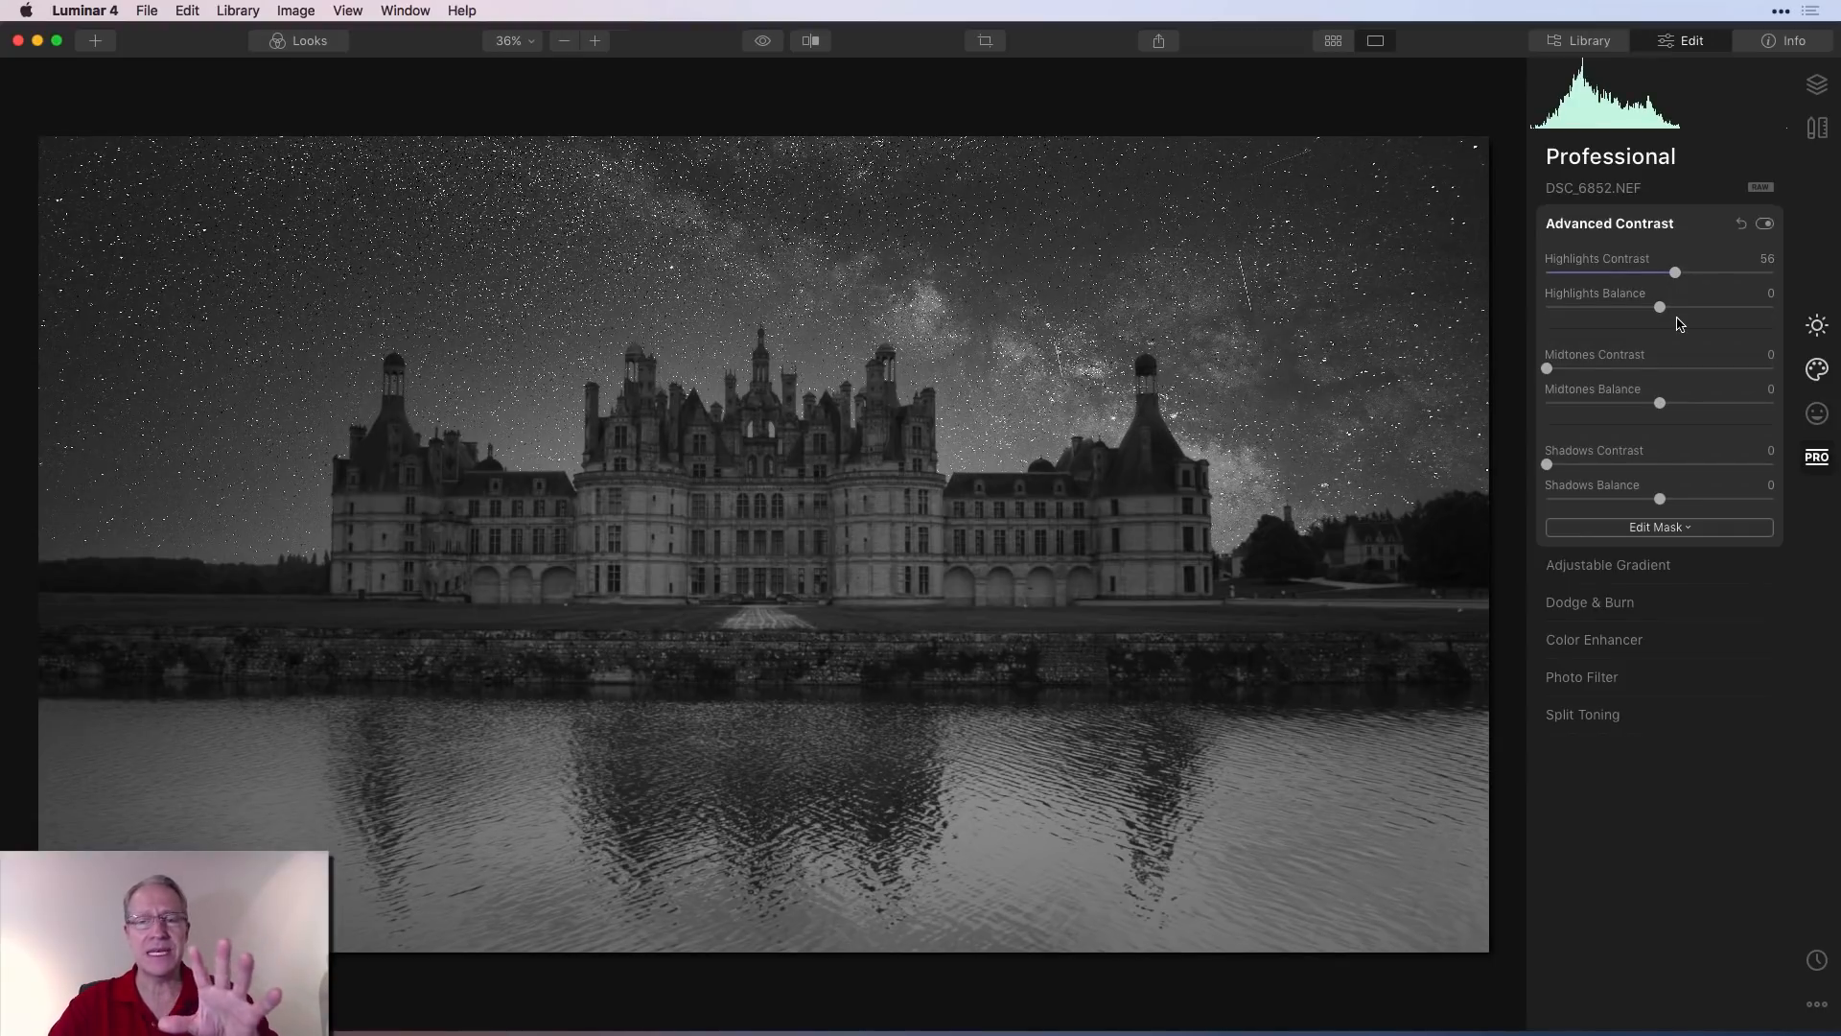
{"action": "left_click_drag", "start_coordinate": [1547, 369], "coordinate": [1642, 367]}
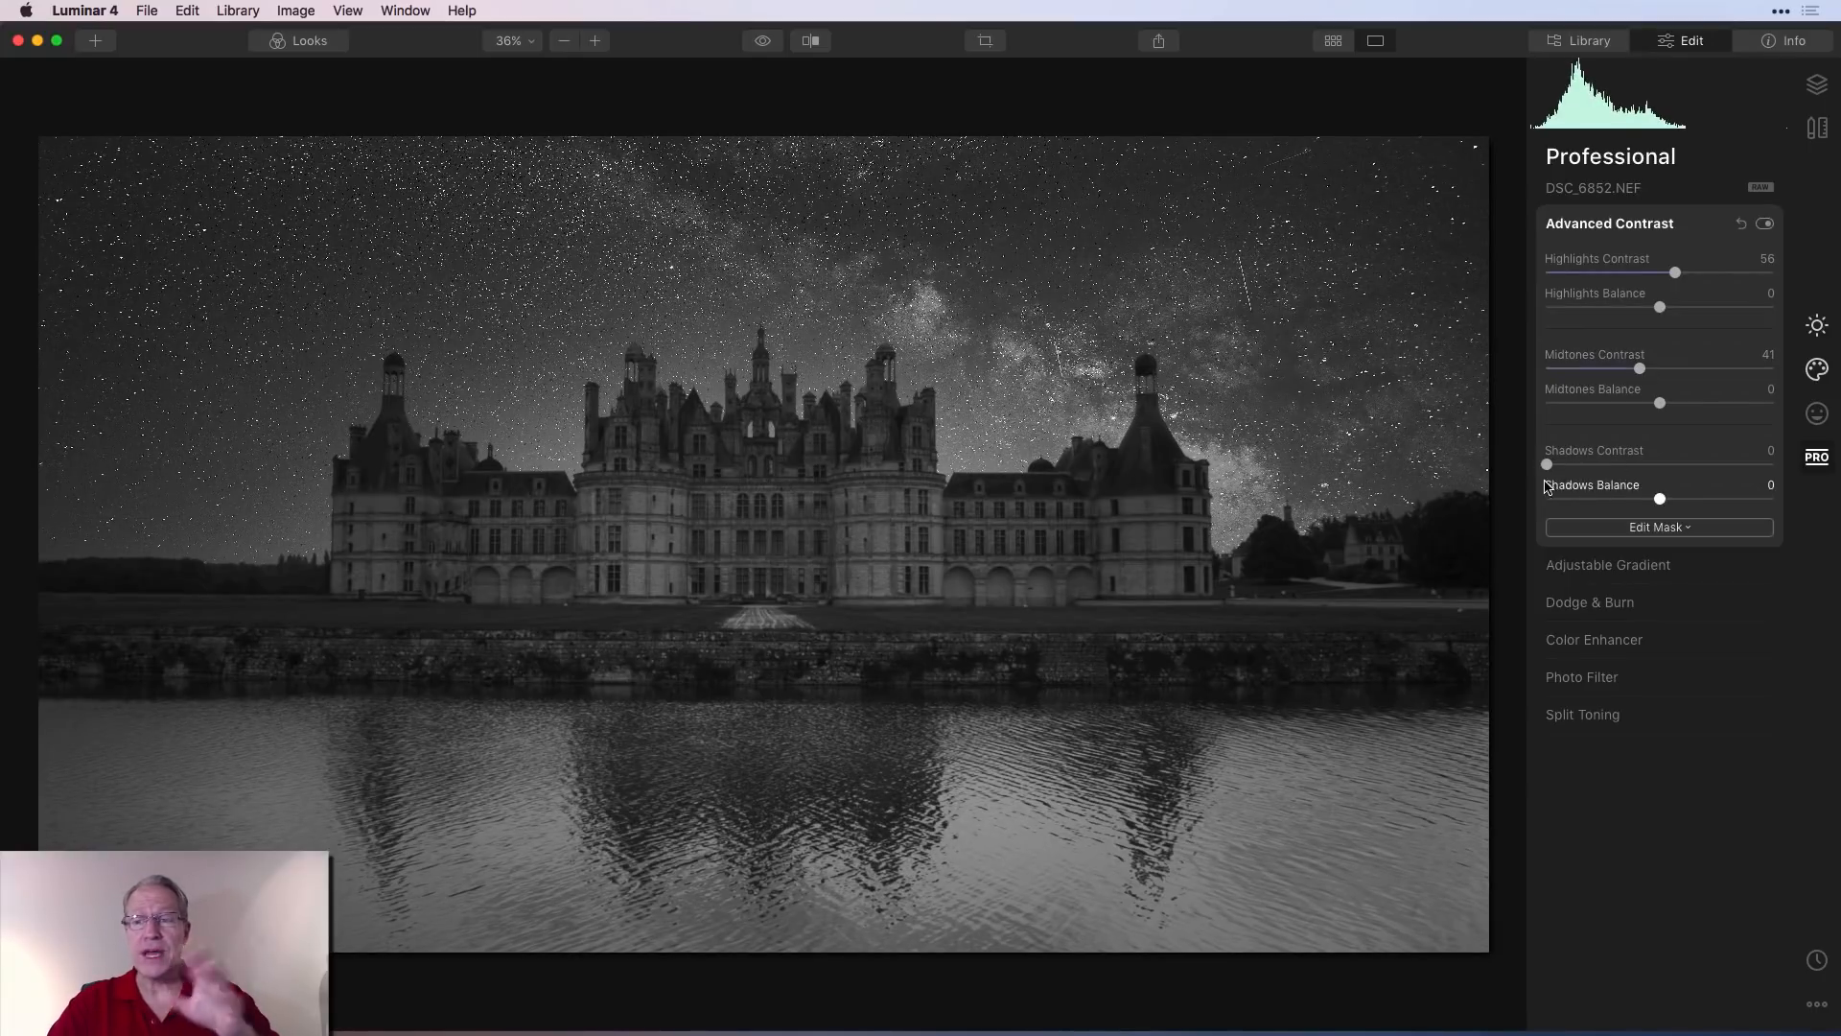
Set Shadows Contrast to 43 and Shadows Balance to 52 in Advanced Contrast, and compare with the original
{"action": "left_click_drag", "start_coordinate": [1547, 464], "coordinate": [1591, 465]}
{"action": "left_click_drag", "start_coordinate": [1616, 467], "coordinate": [1649, 468]}
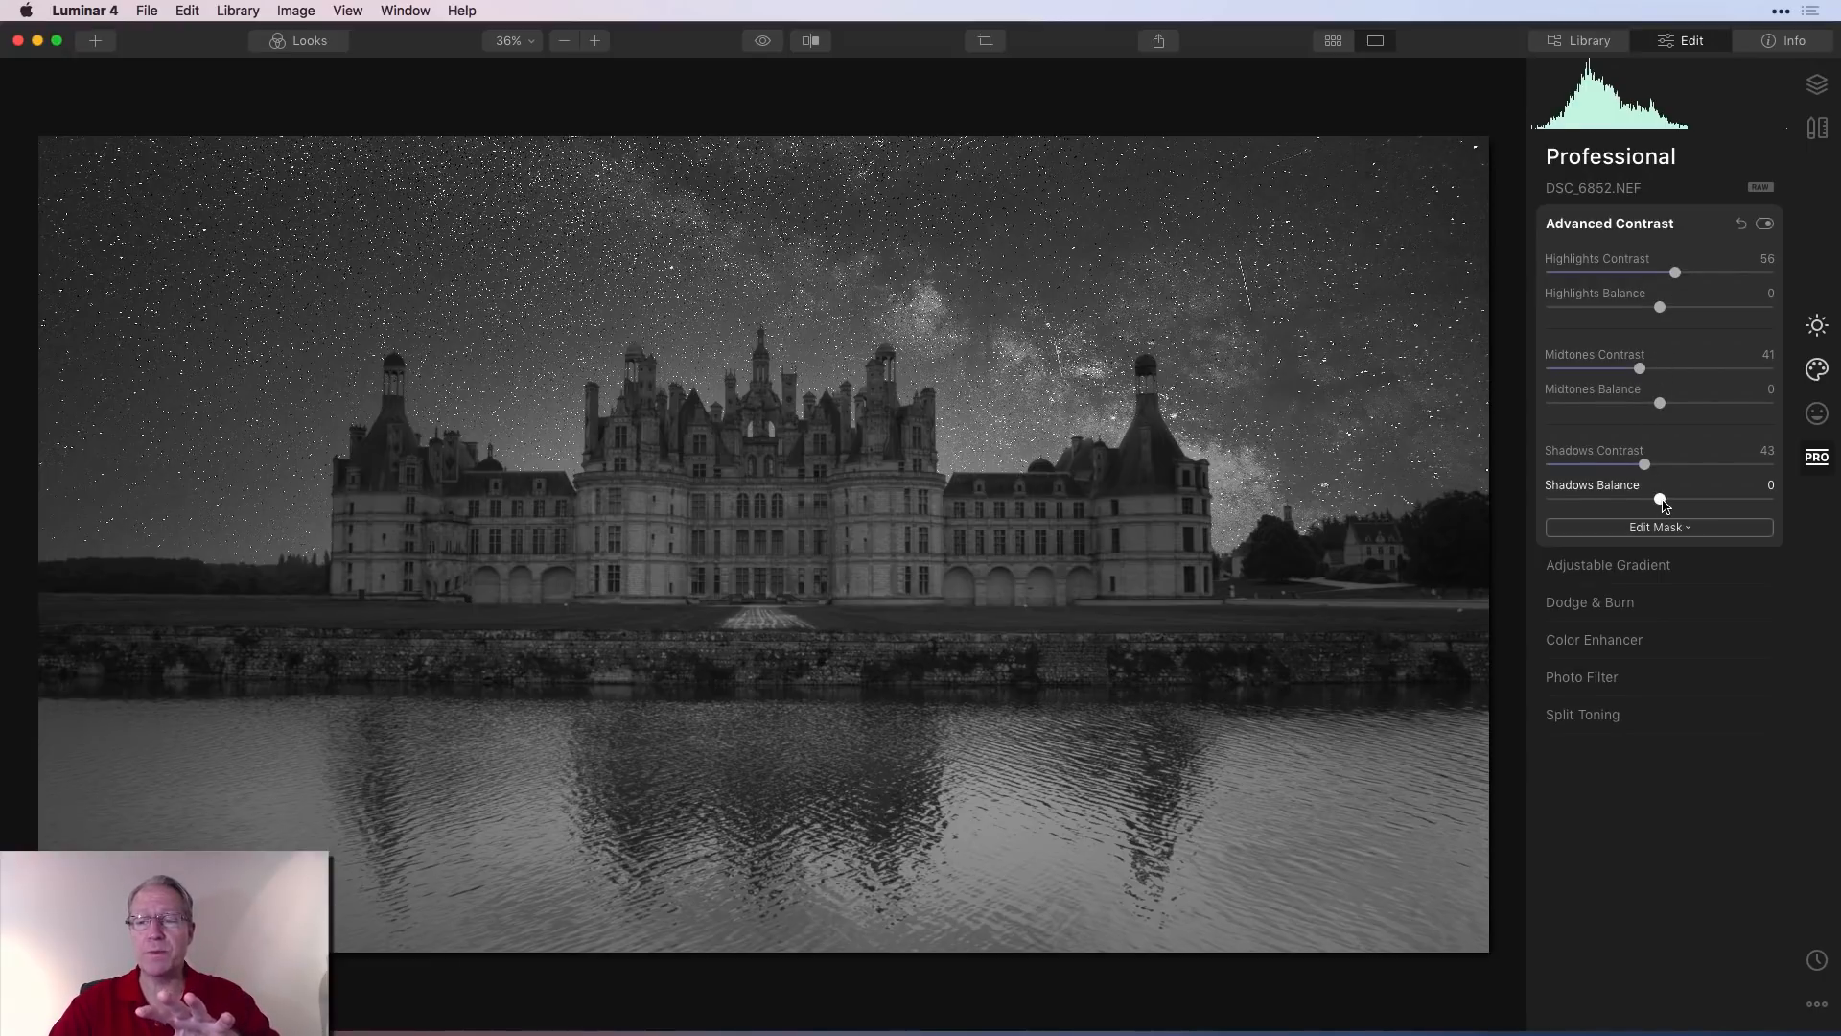
{"action": "left_click_drag", "start_coordinate": [1663, 502], "coordinate": [1723, 497]}
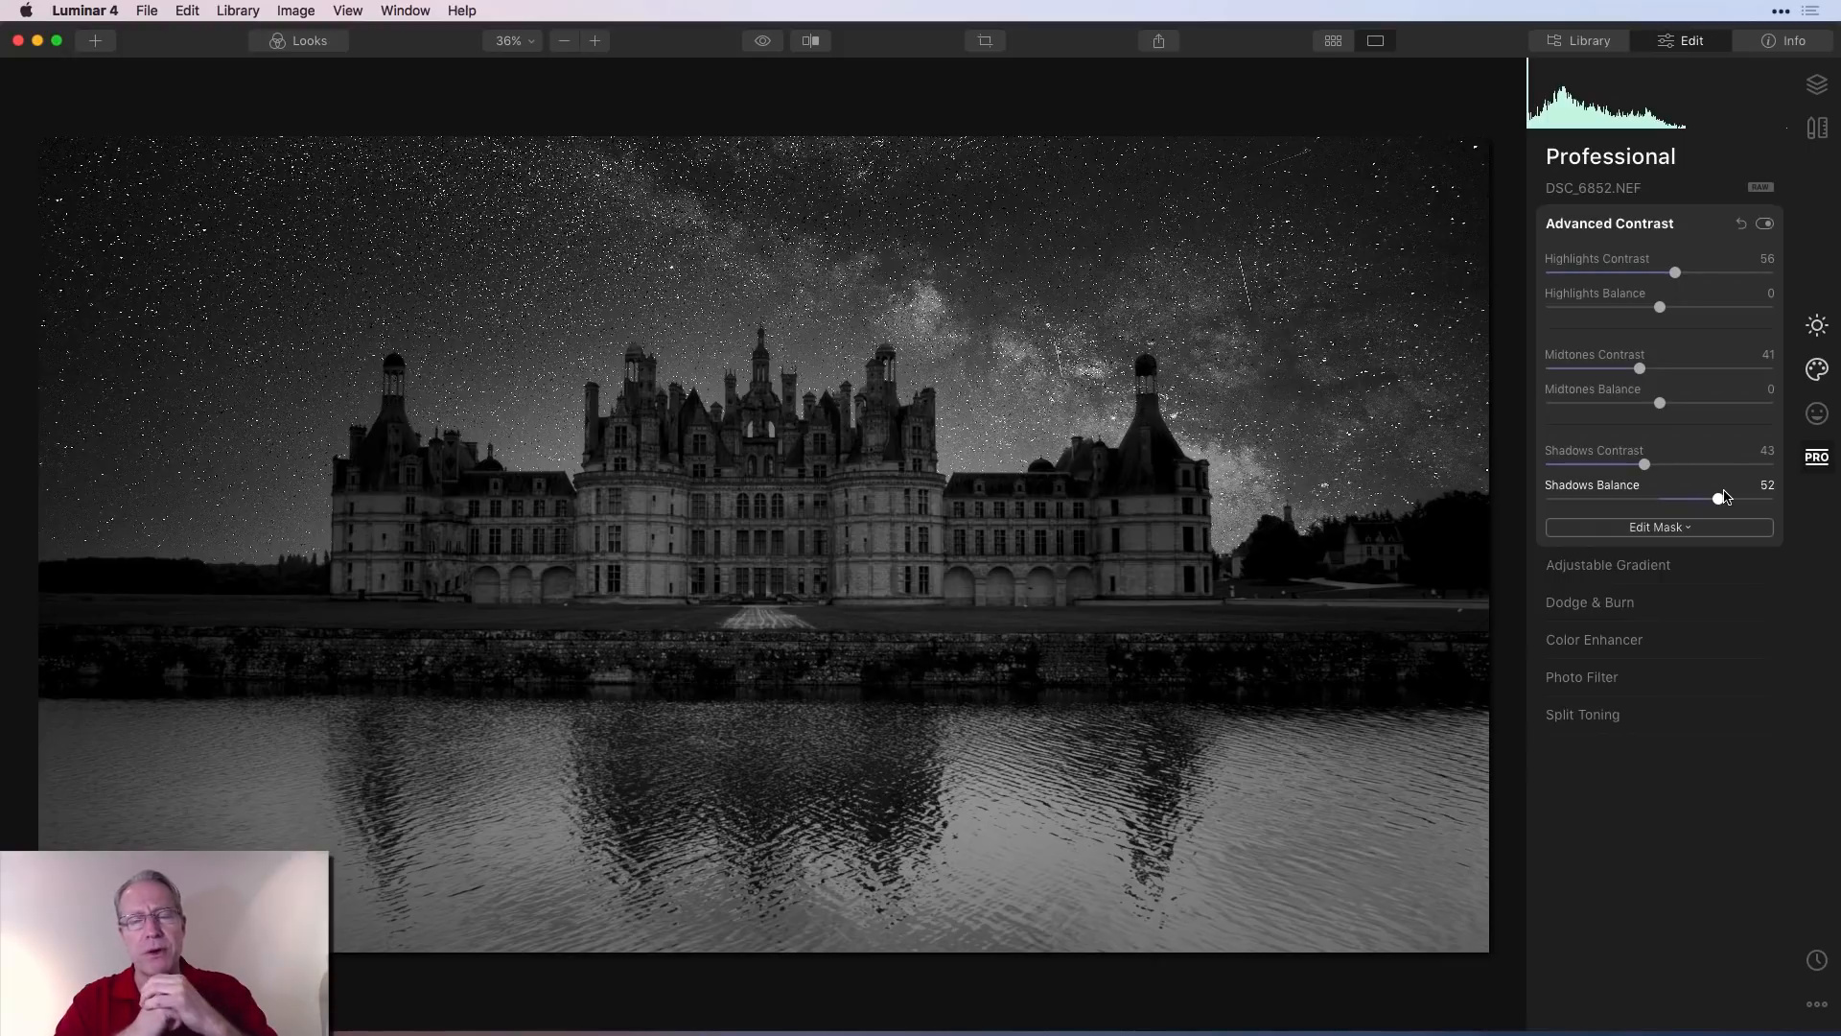
{"action": "left_click", "coordinate": [764, 42]}
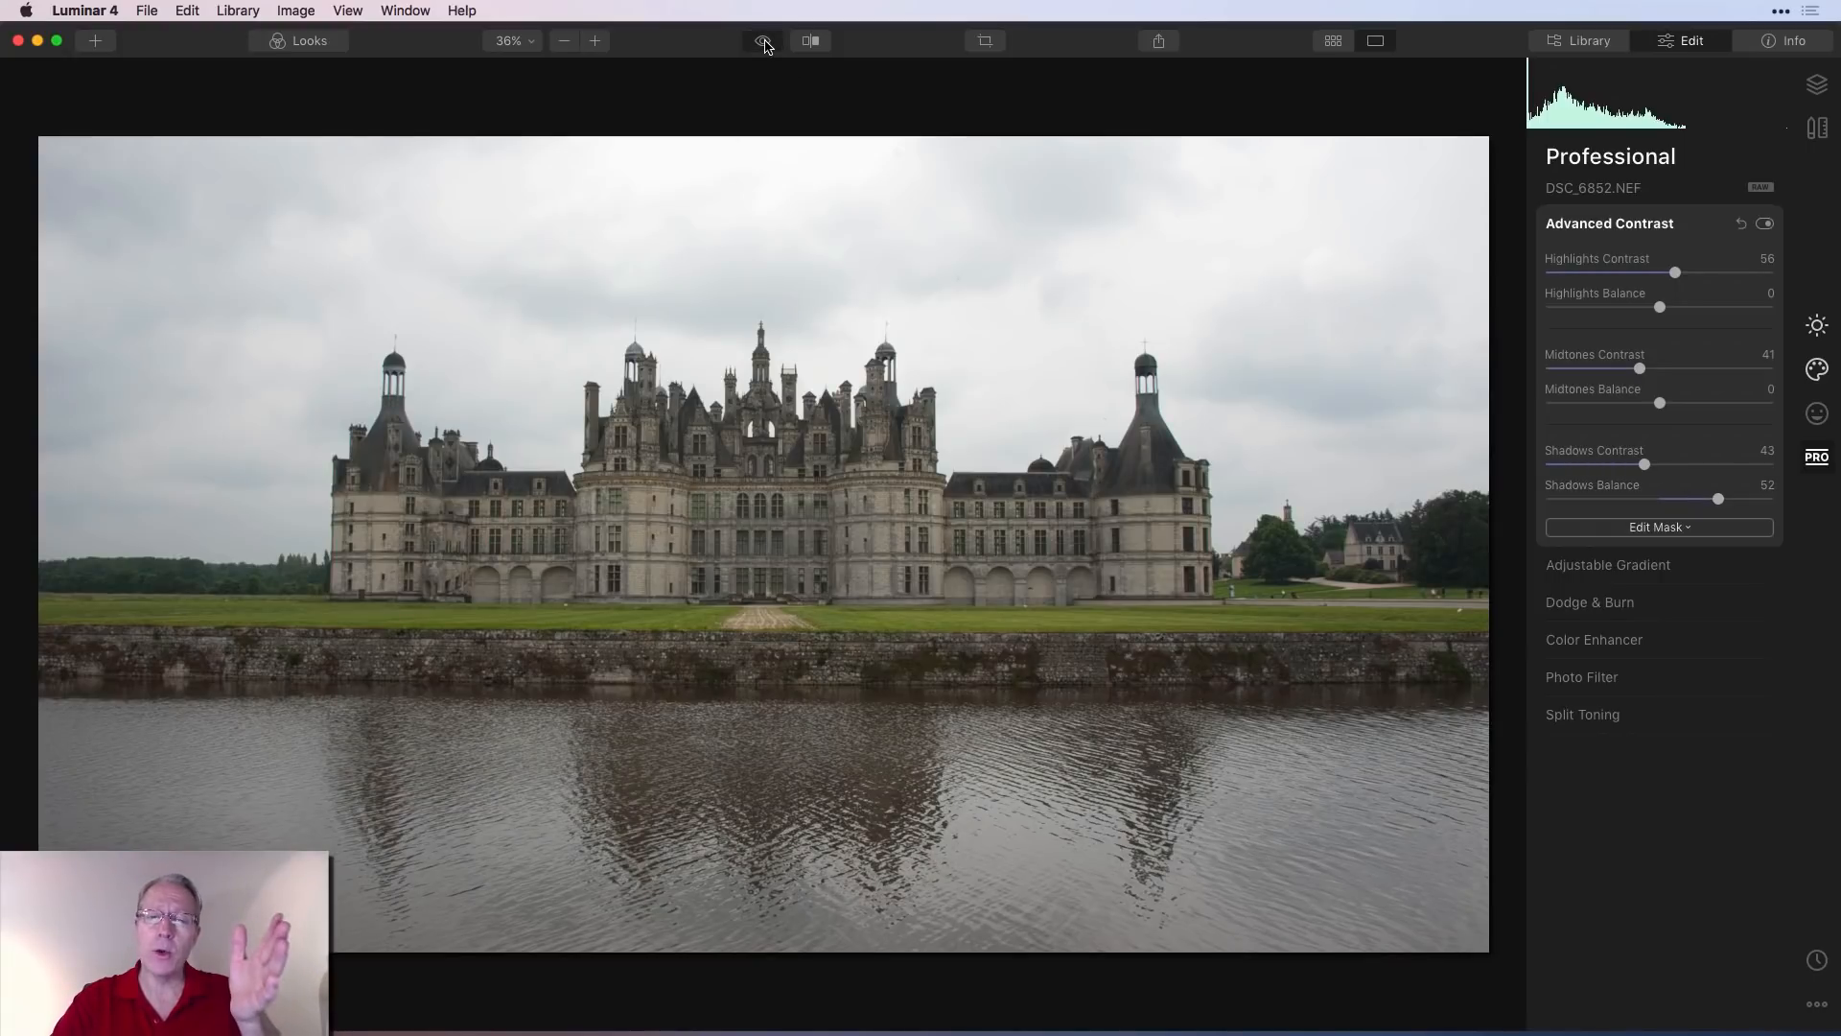
{"action": "left_click", "coordinate": [765, 42]}
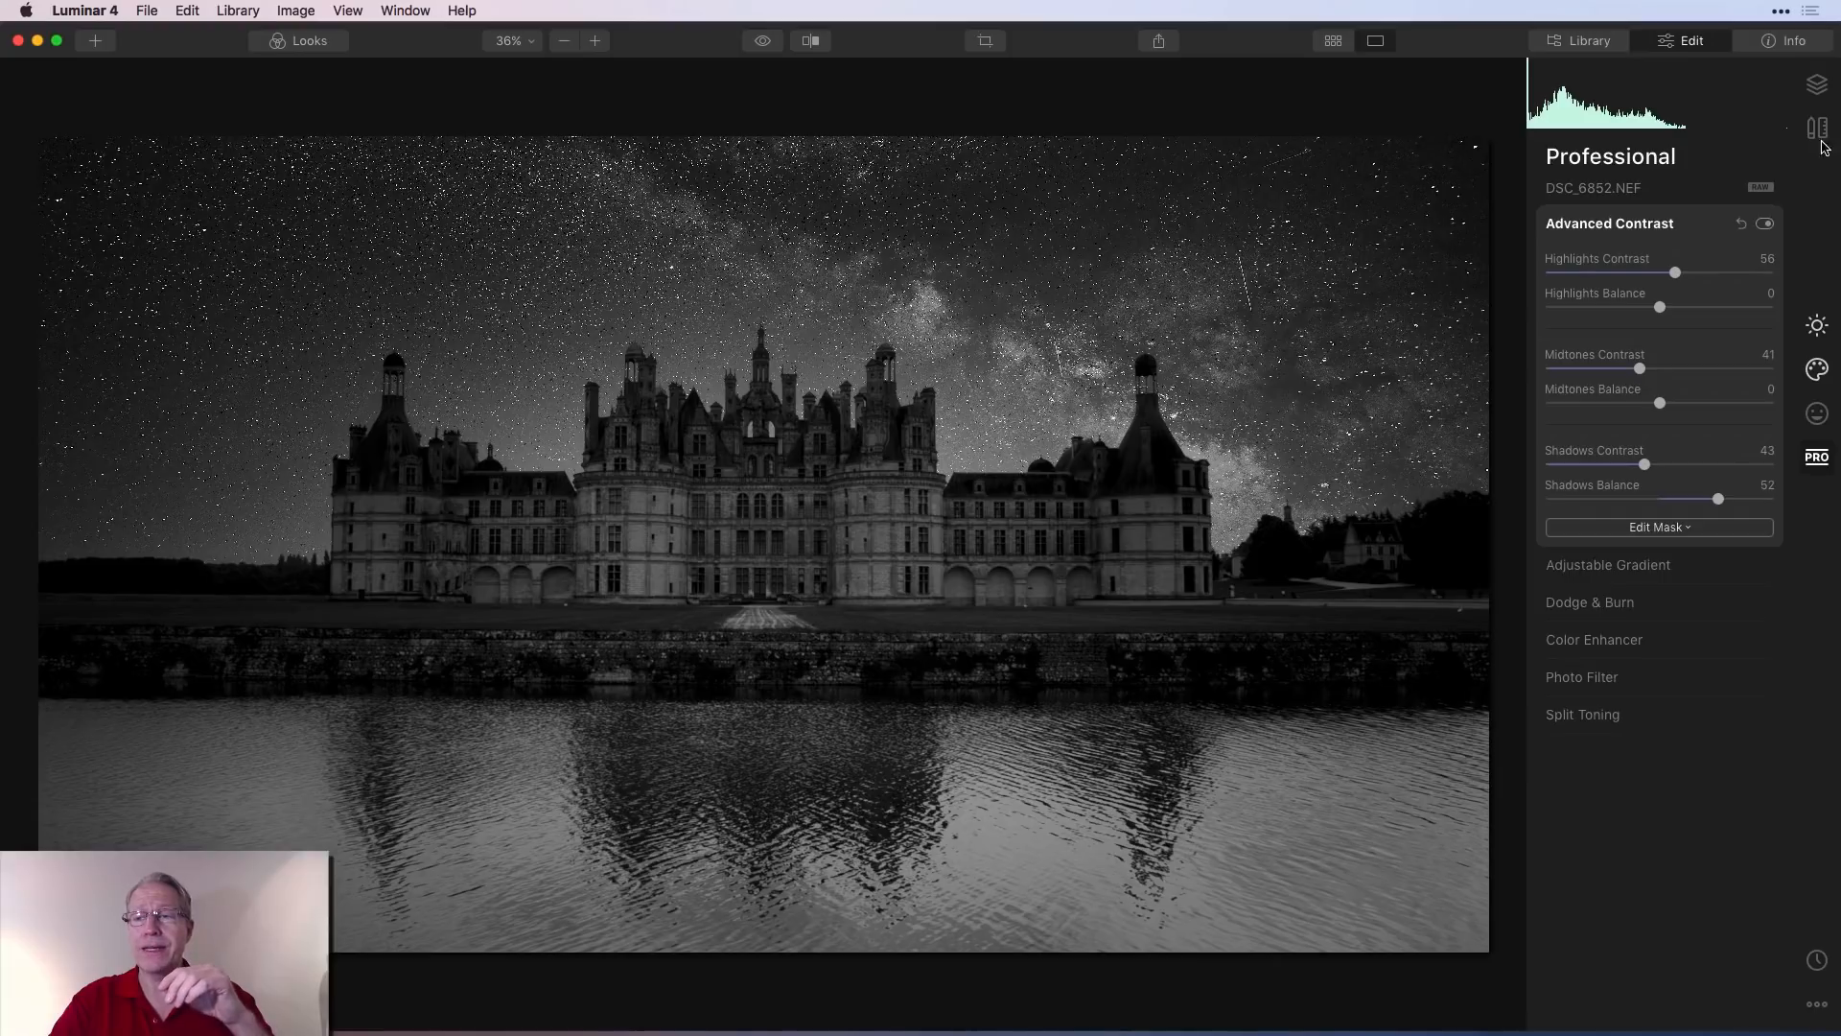
Add the night sky picture Suess-Cloud-Sky_394.JPG as a new image layer
{"action": "left_click", "coordinate": [1817, 88]}
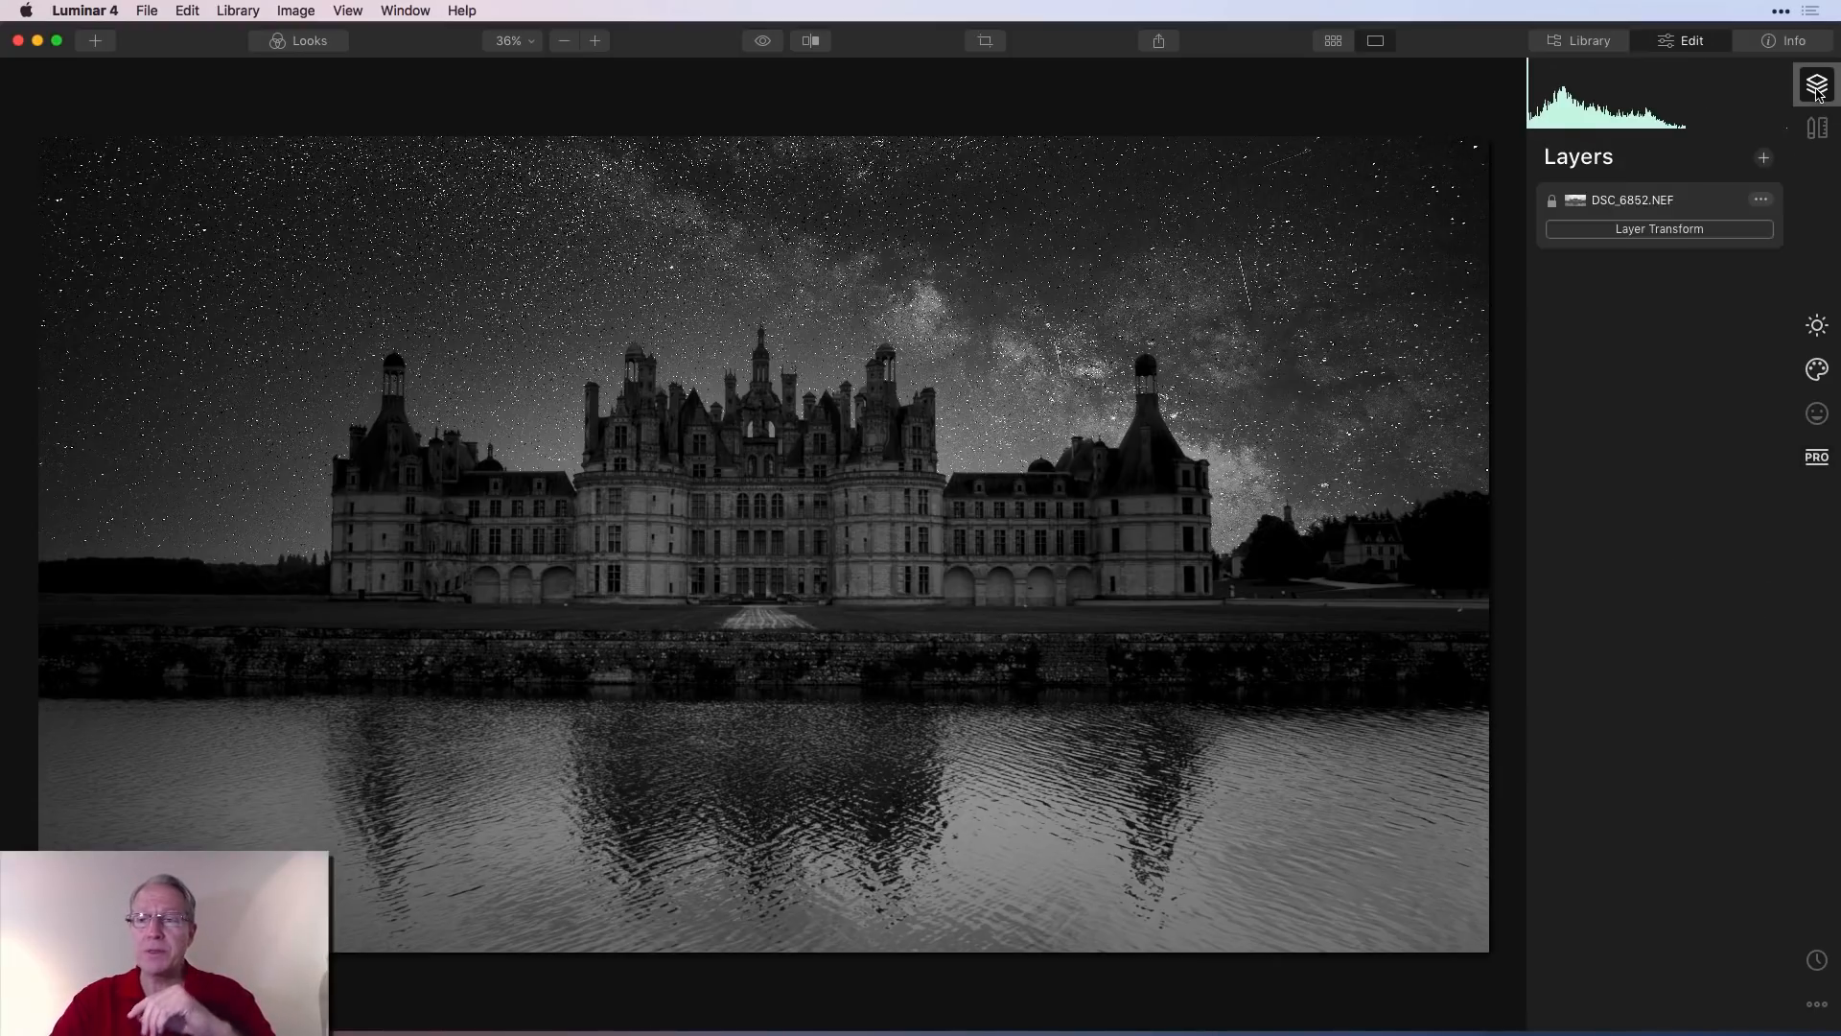
{"action": "left_click", "coordinate": [1764, 158]}
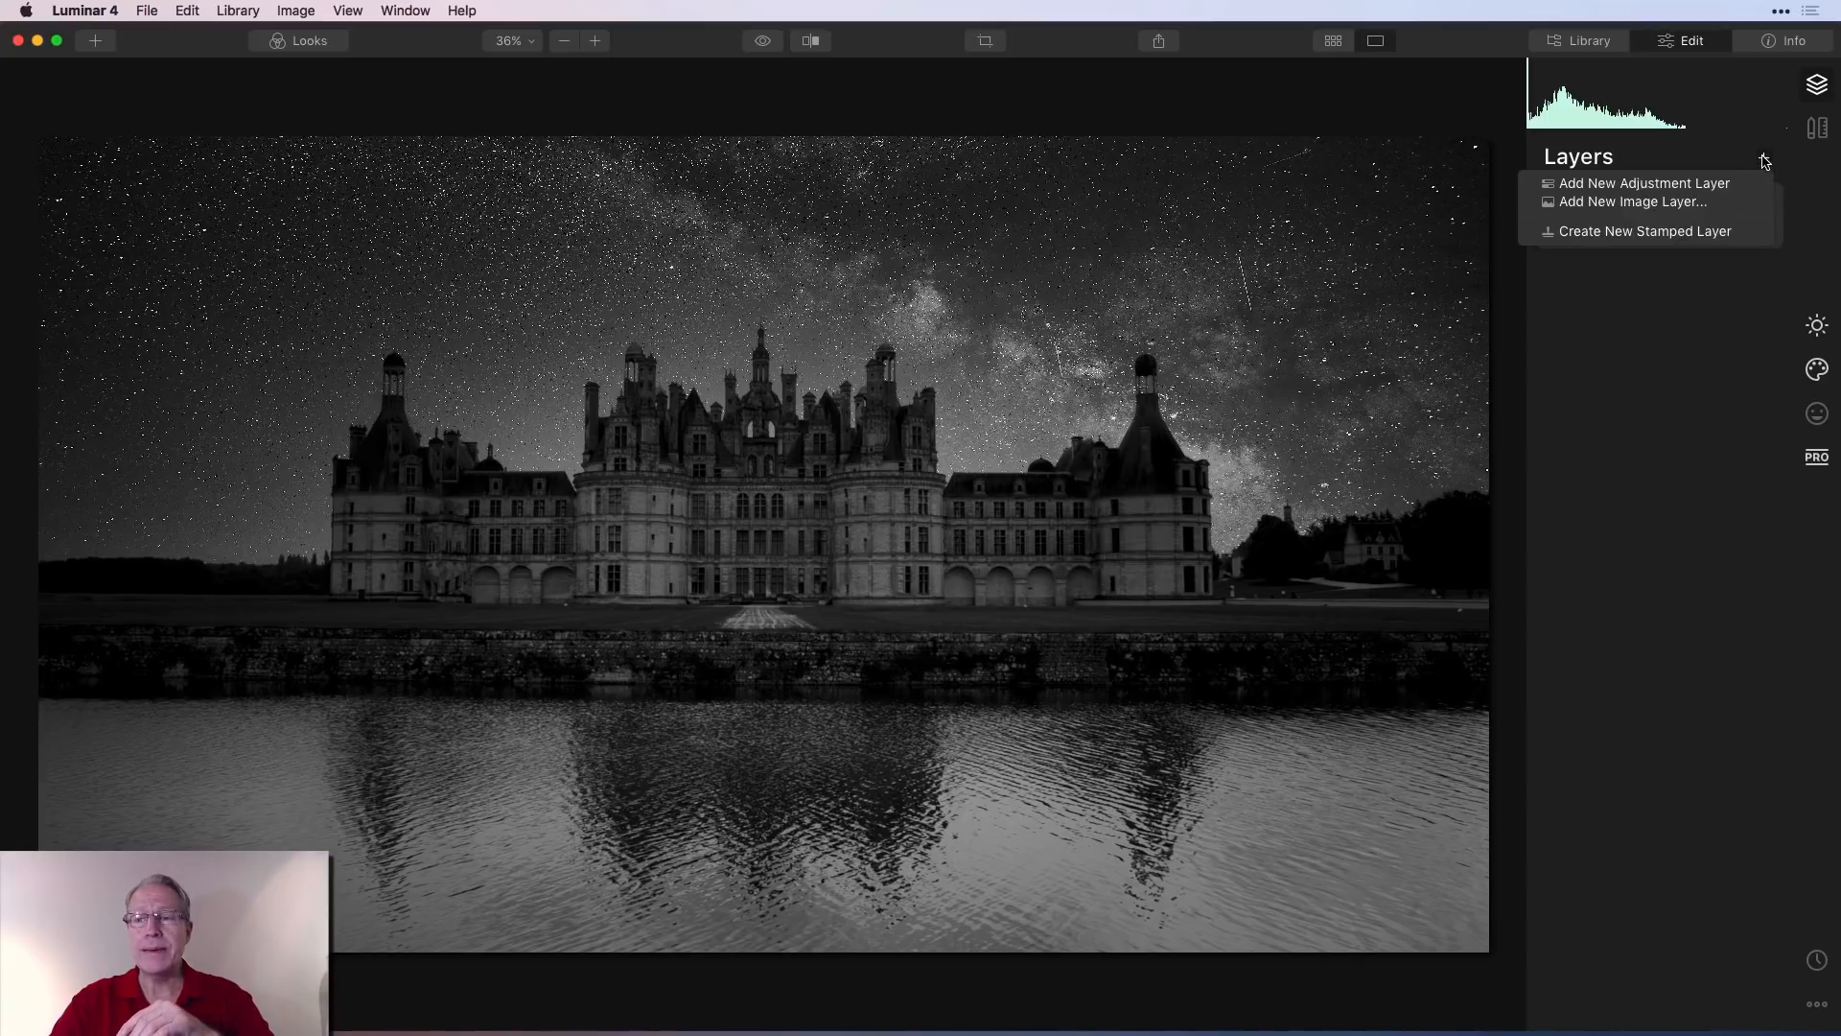
{"action": "left_click", "coordinate": [1633, 202]}
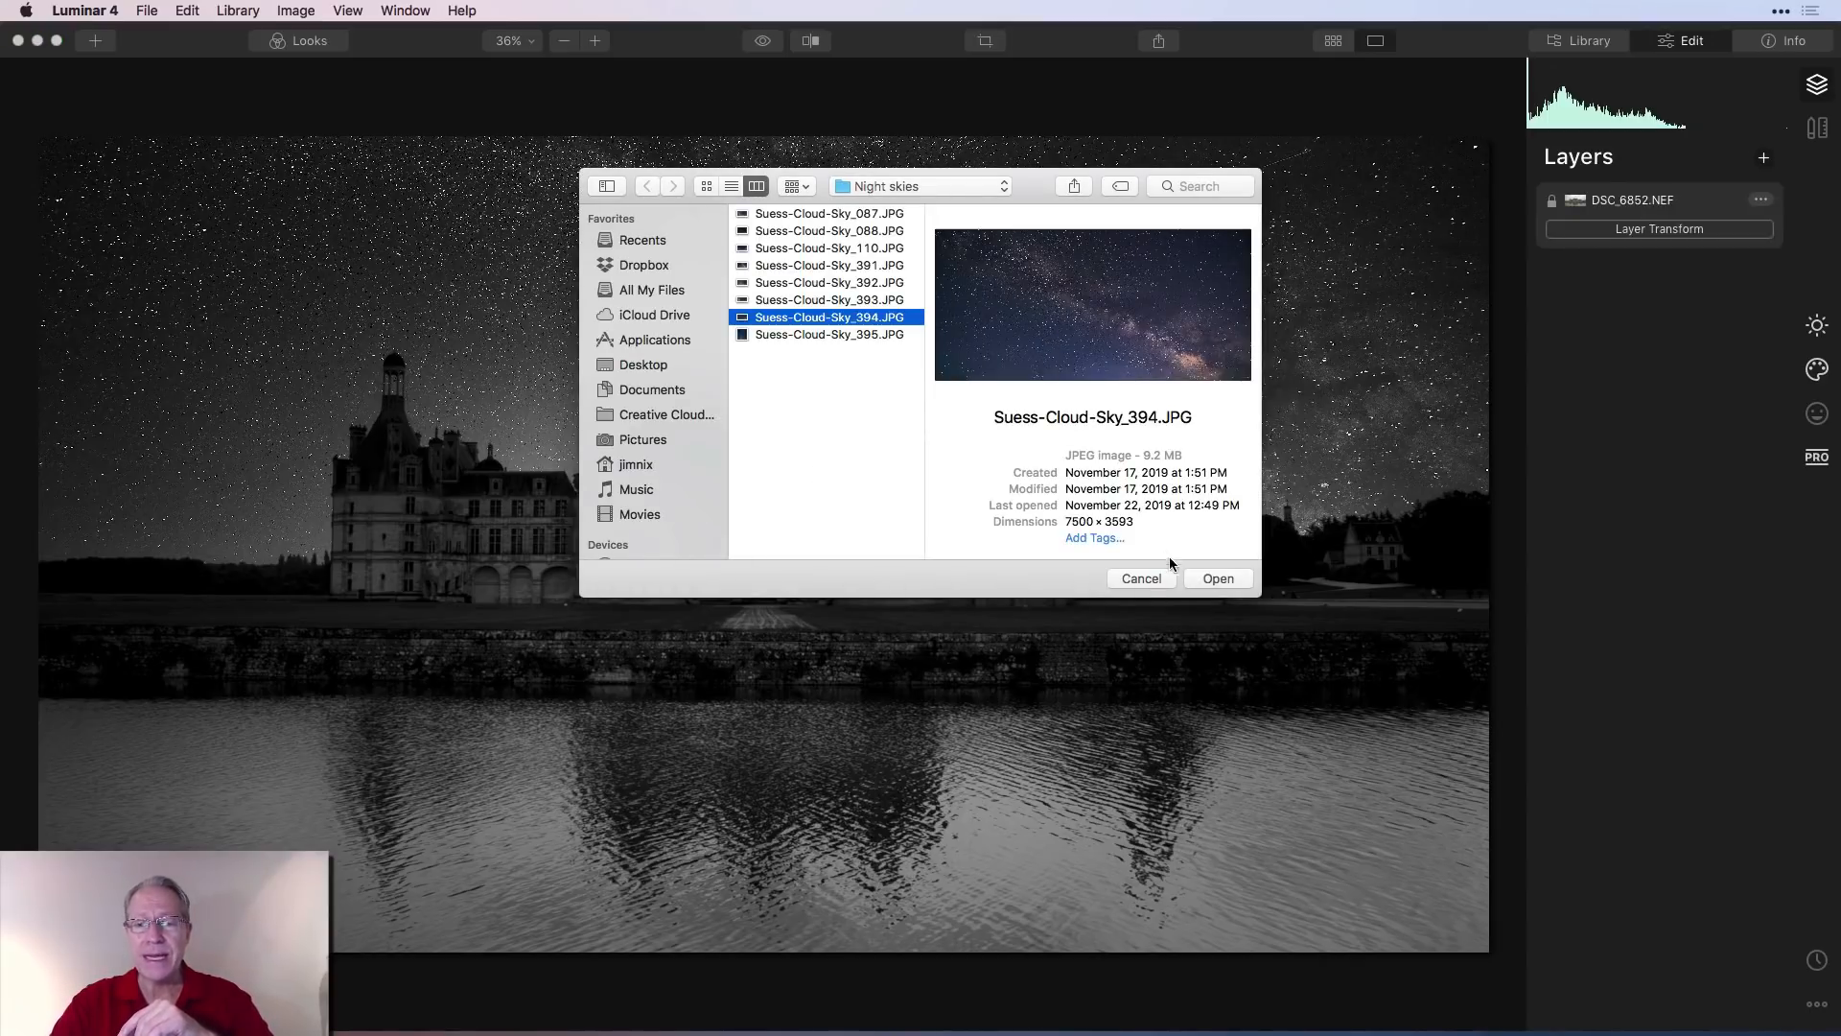
{"action": "left_click", "coordinate": [1219, 579]}
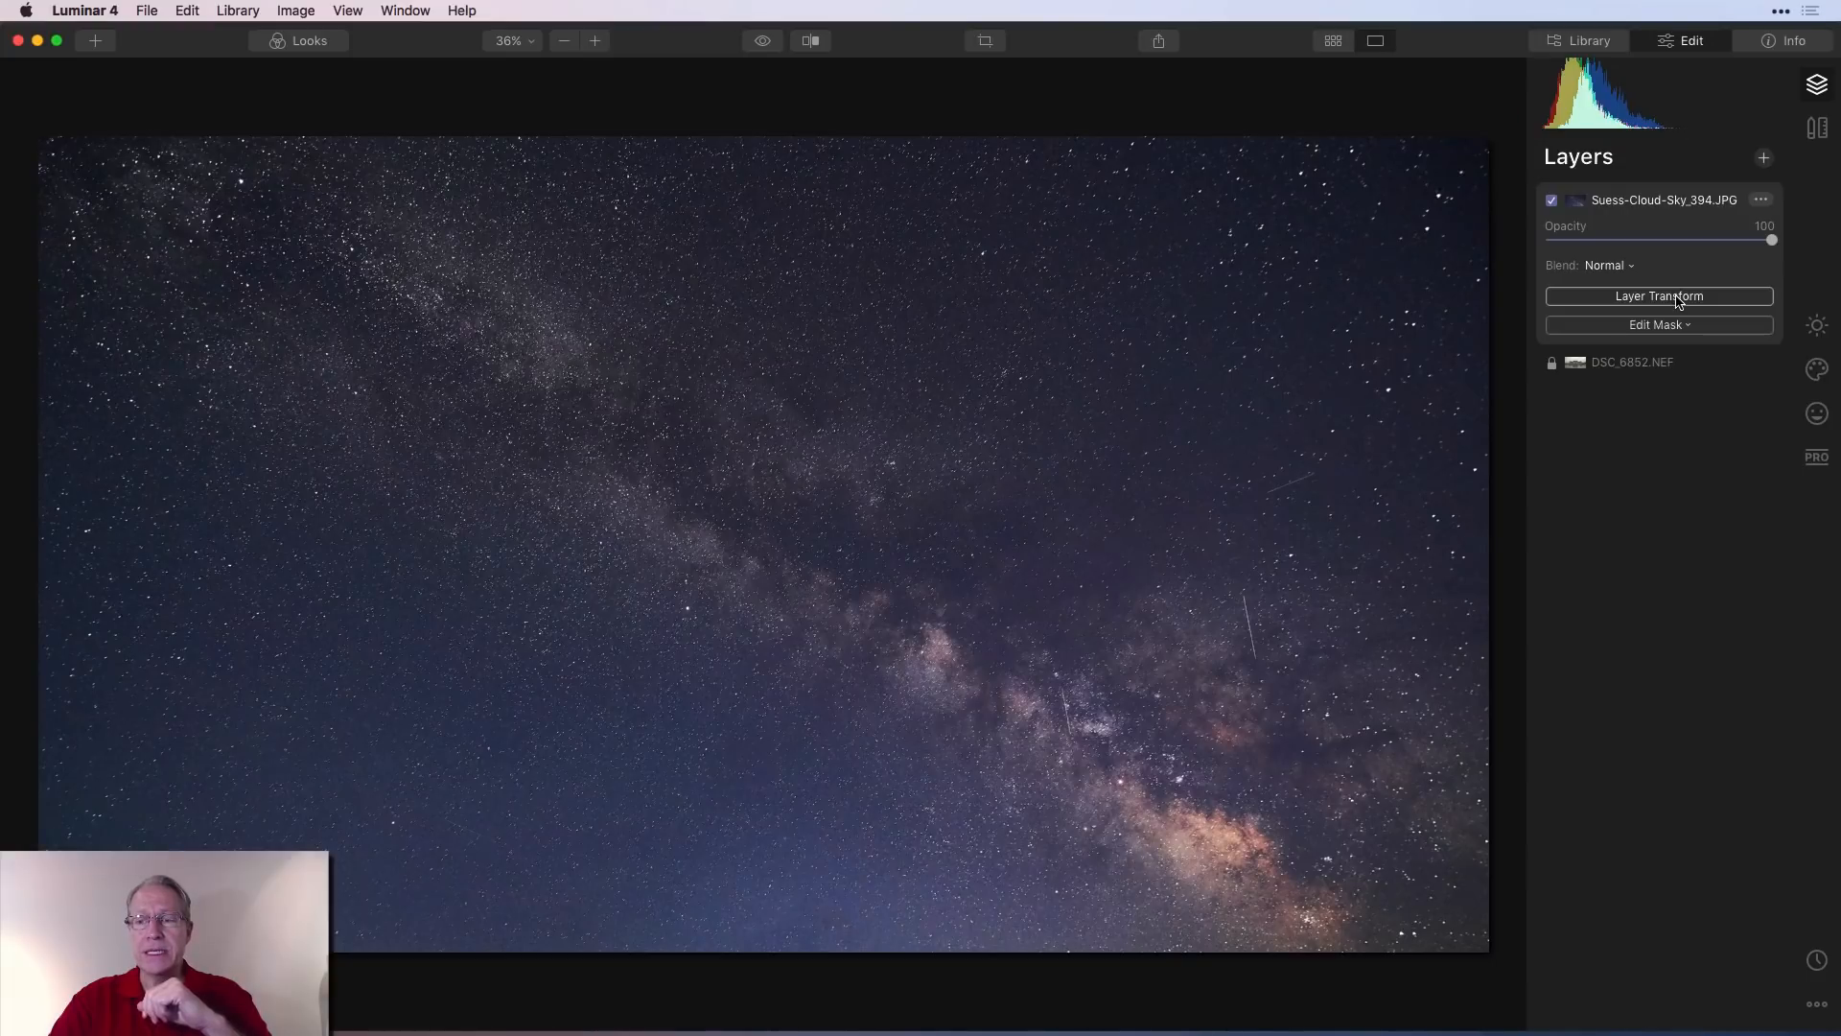
Flip the sky layer vertically, then squash it to a height of about 1084 and position it over the water below the stone wall
{"action": "left_click", "coordinate": [1678, 301]}
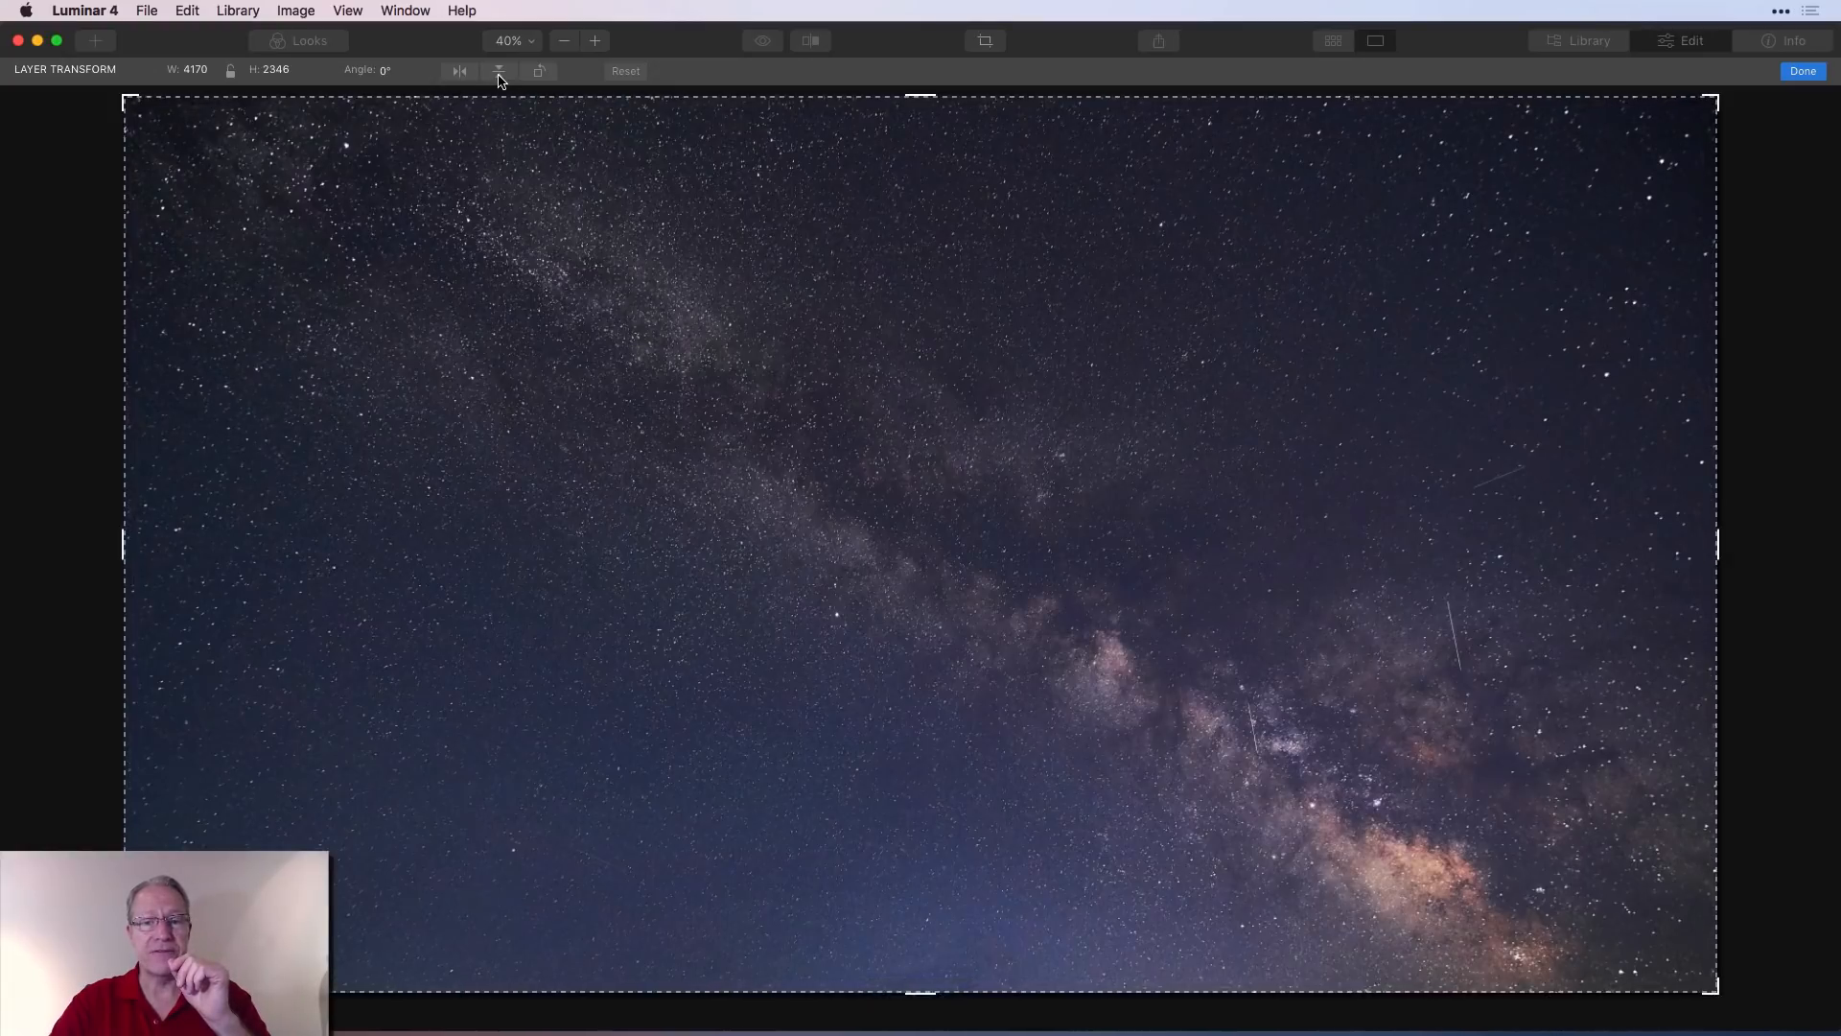
{"action": "left_click", "coordinate": [500, 72]}
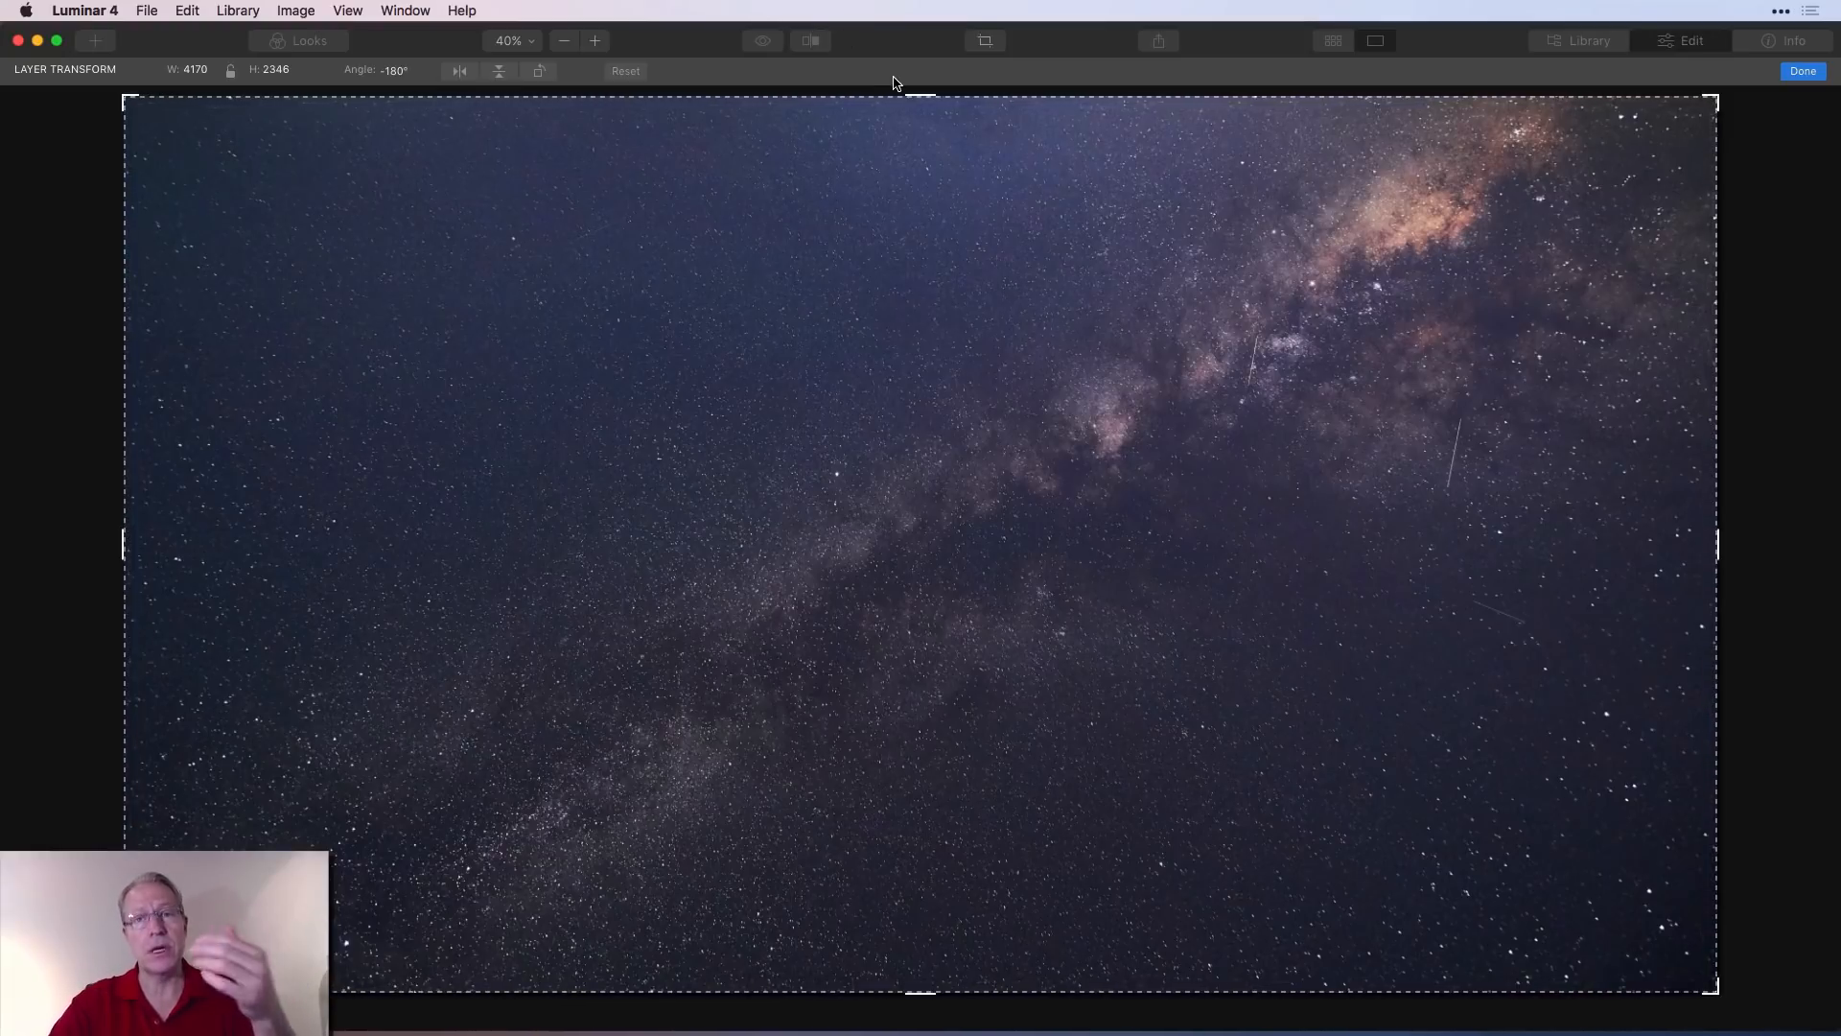
{"action": "left_click_drag", "start_coordinate": [911, 93], "coordinate": [935, 700]}
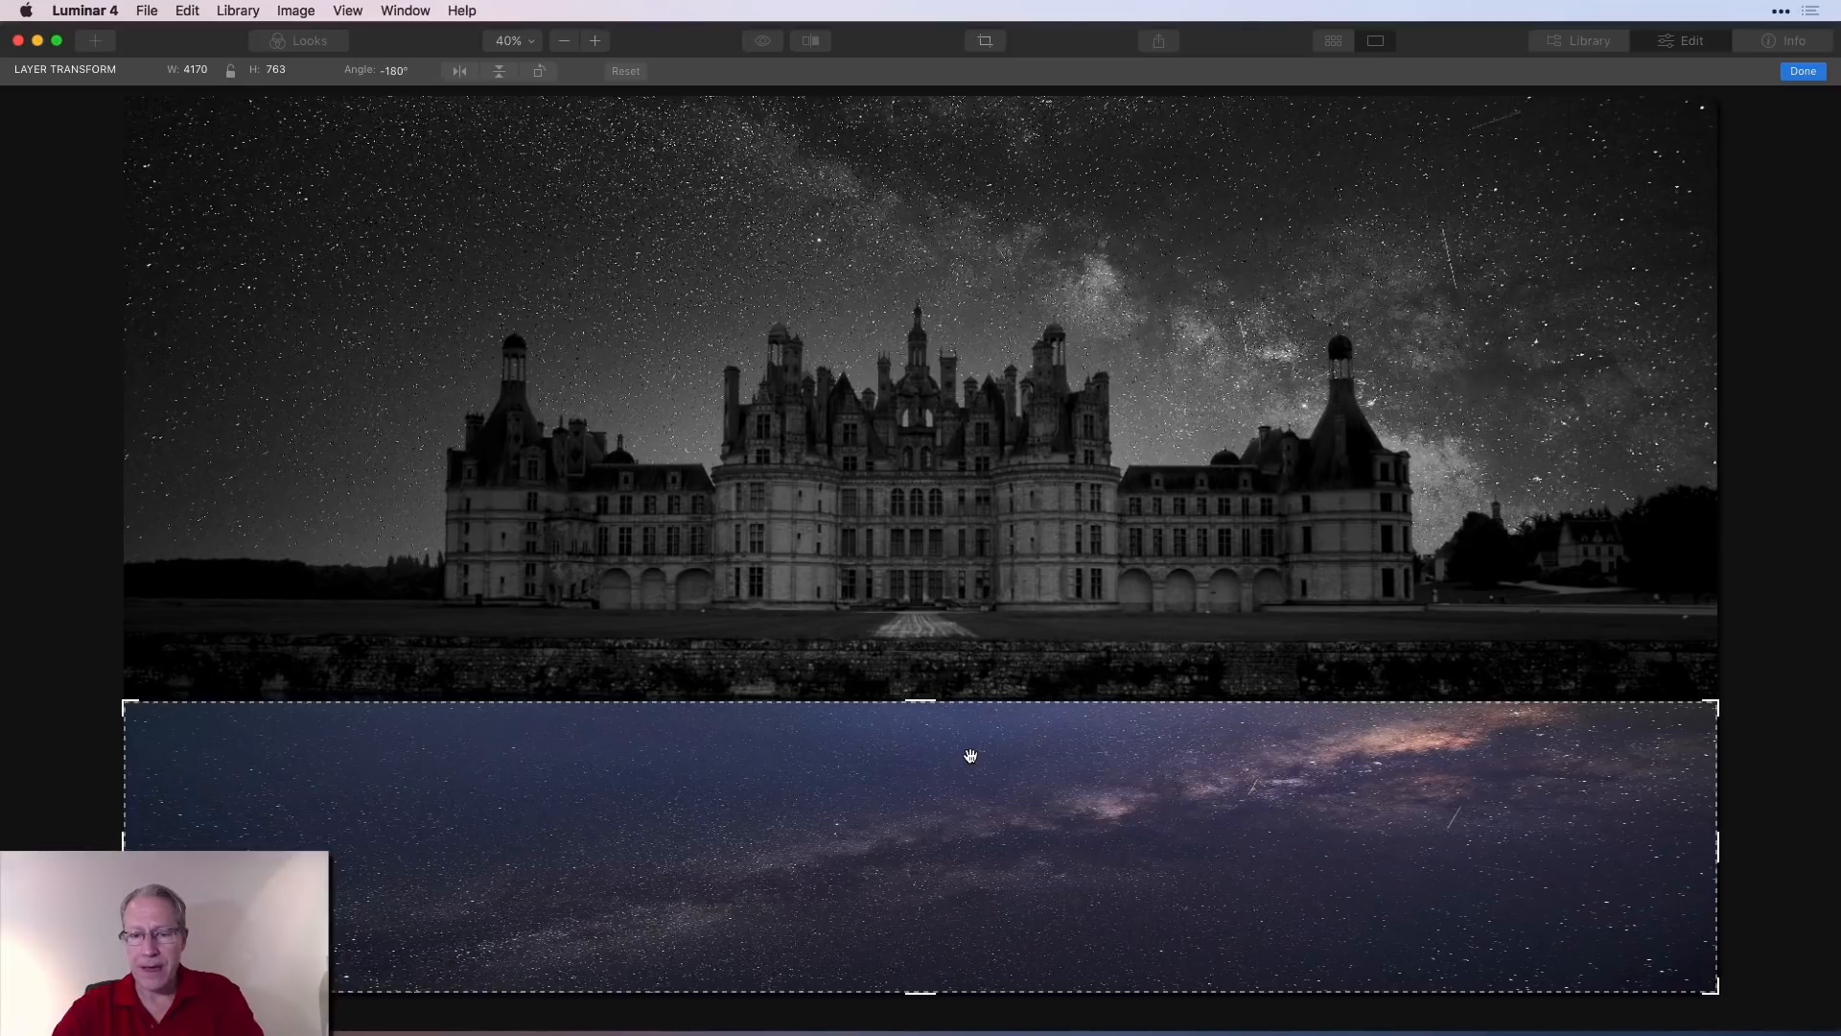
{"action": "left_click_drag", "start_coordinate": [918, 992], "coordinate": [921, 1034]}
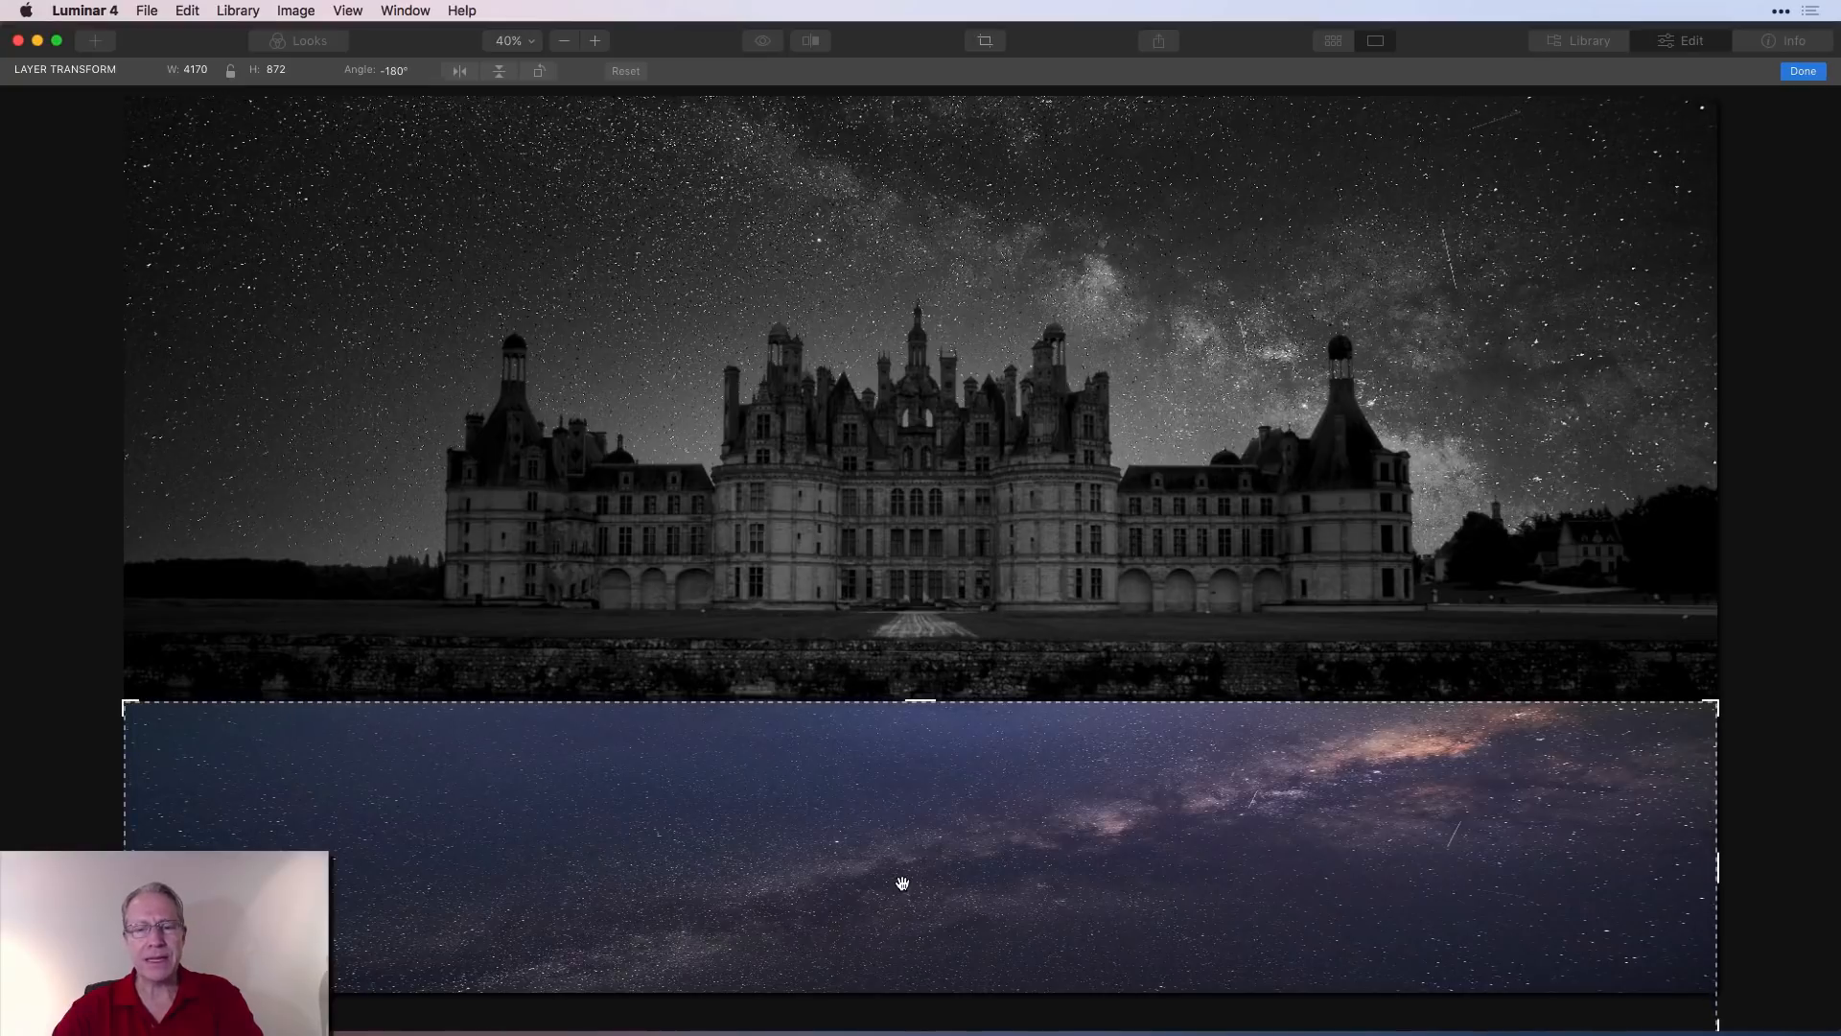
{"action": "left_click_drag", "start_coordinate": [902, 881], "coordinate": [907, 787]}
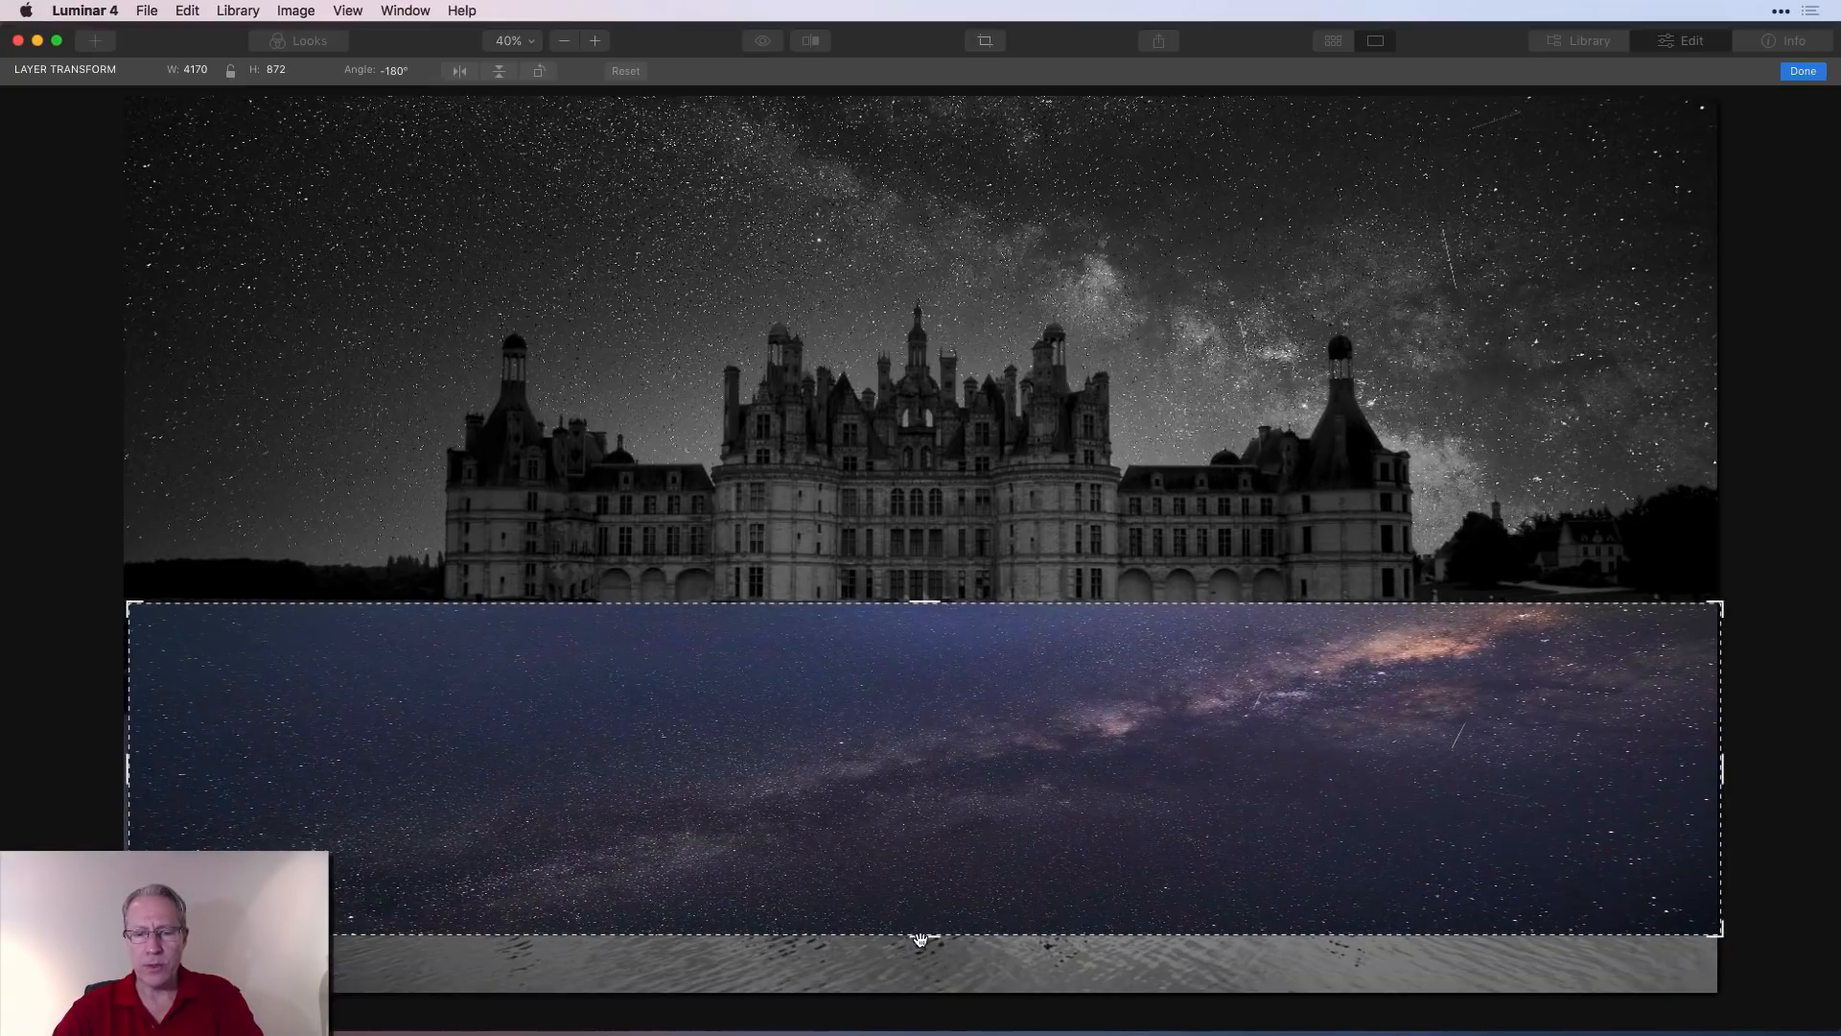
{"action": "left_click_drag", "start_coordinate": [919, 939], "coordinate": [922, 1017]}
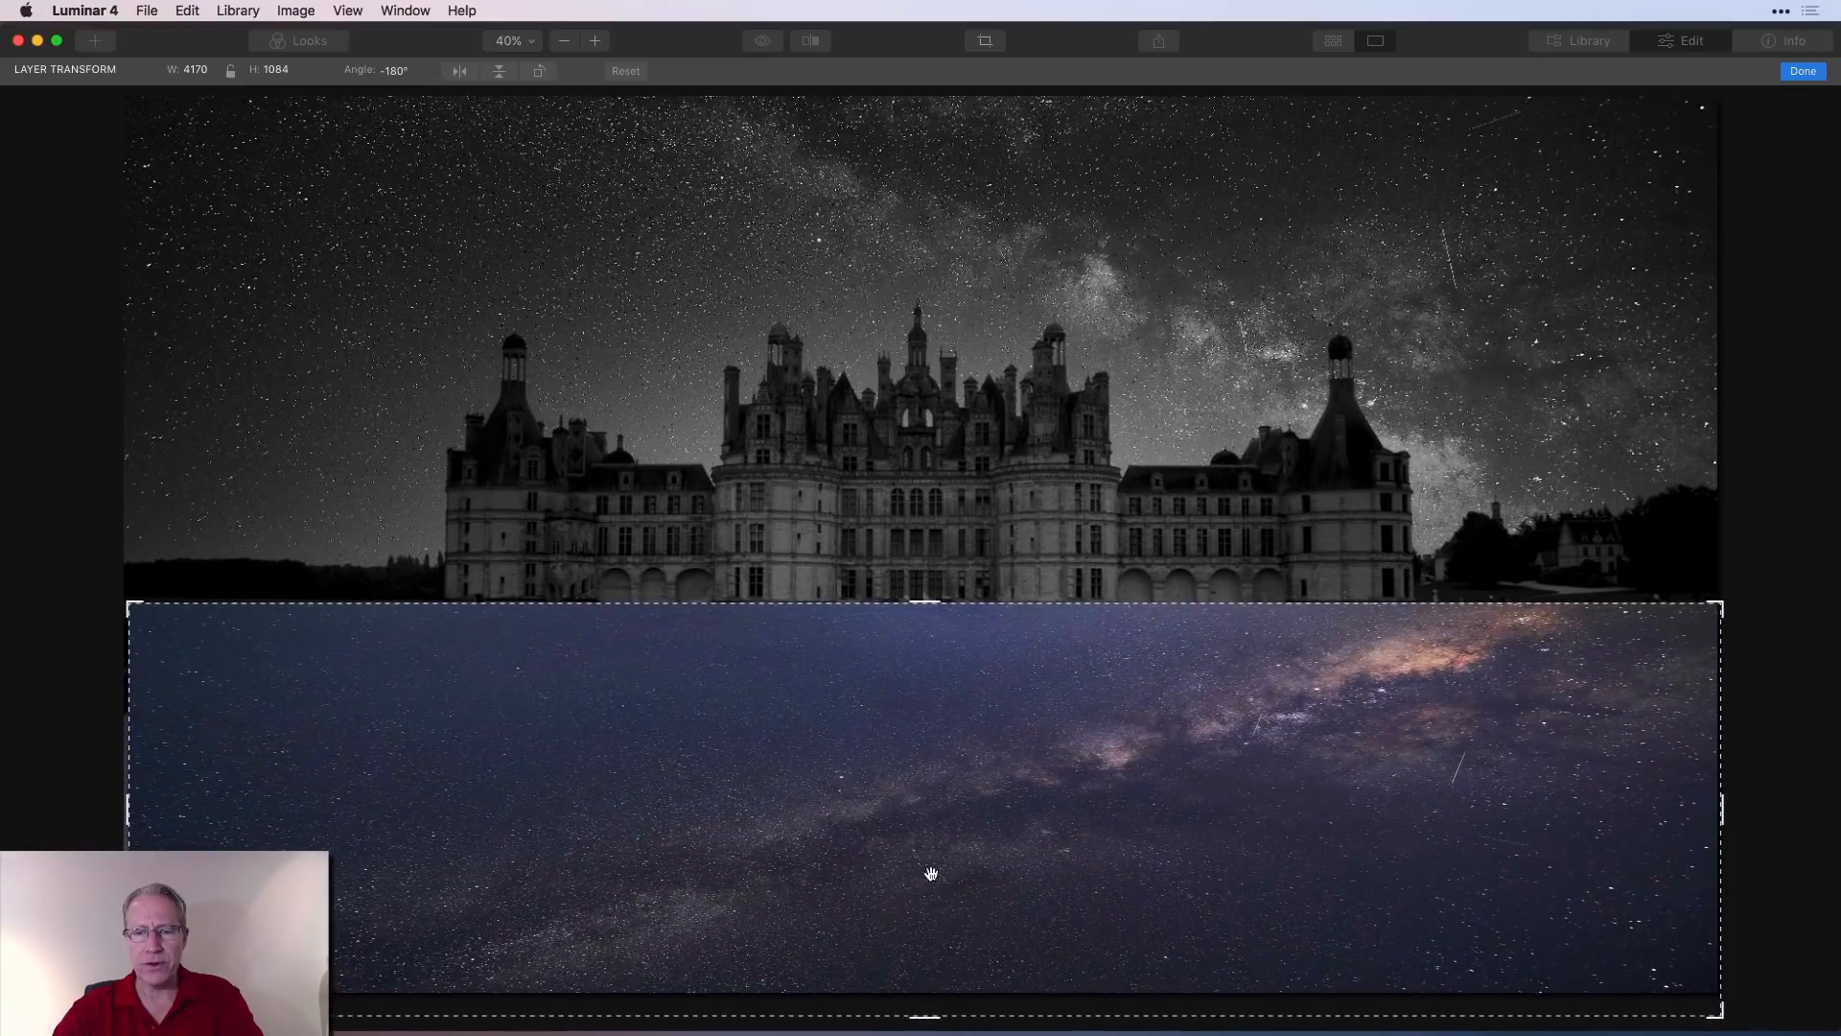
{"action": "left_click_drag", "start_coordinate": [933, 715], "coordinate": [931, 825]}
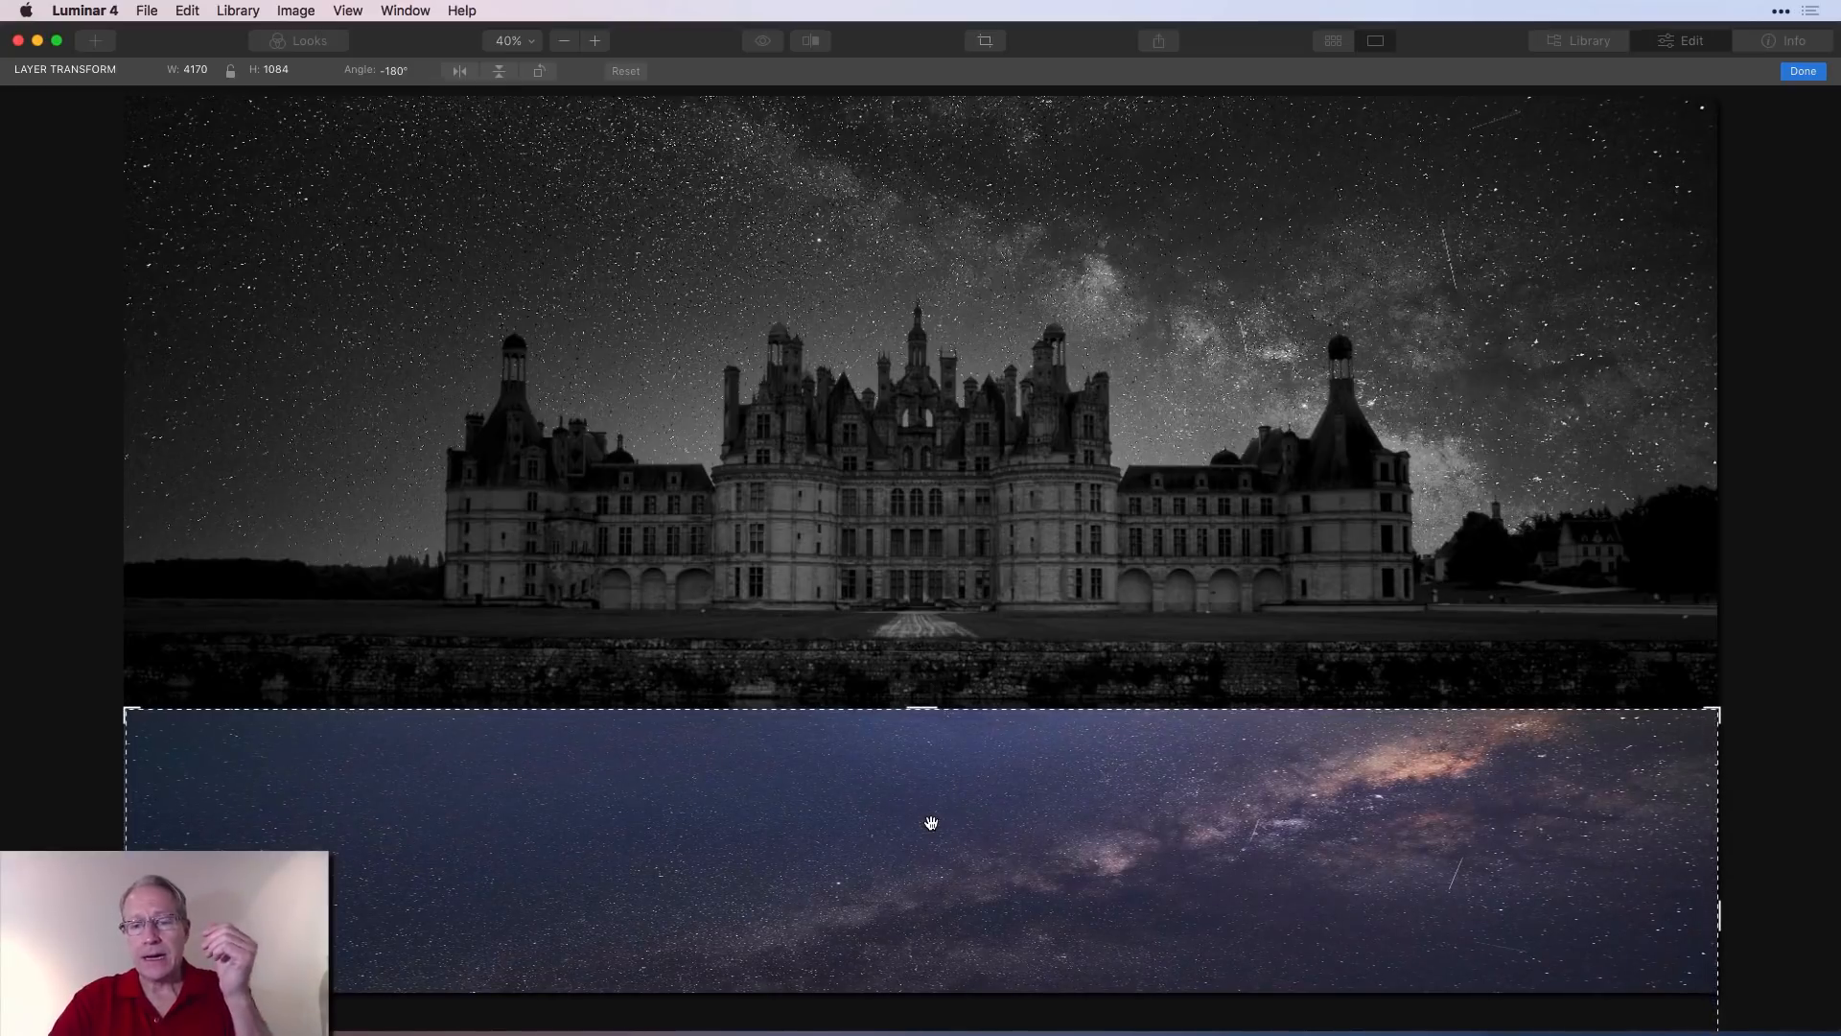
{"action": "left_click", "coordinate": [1791, 73]}
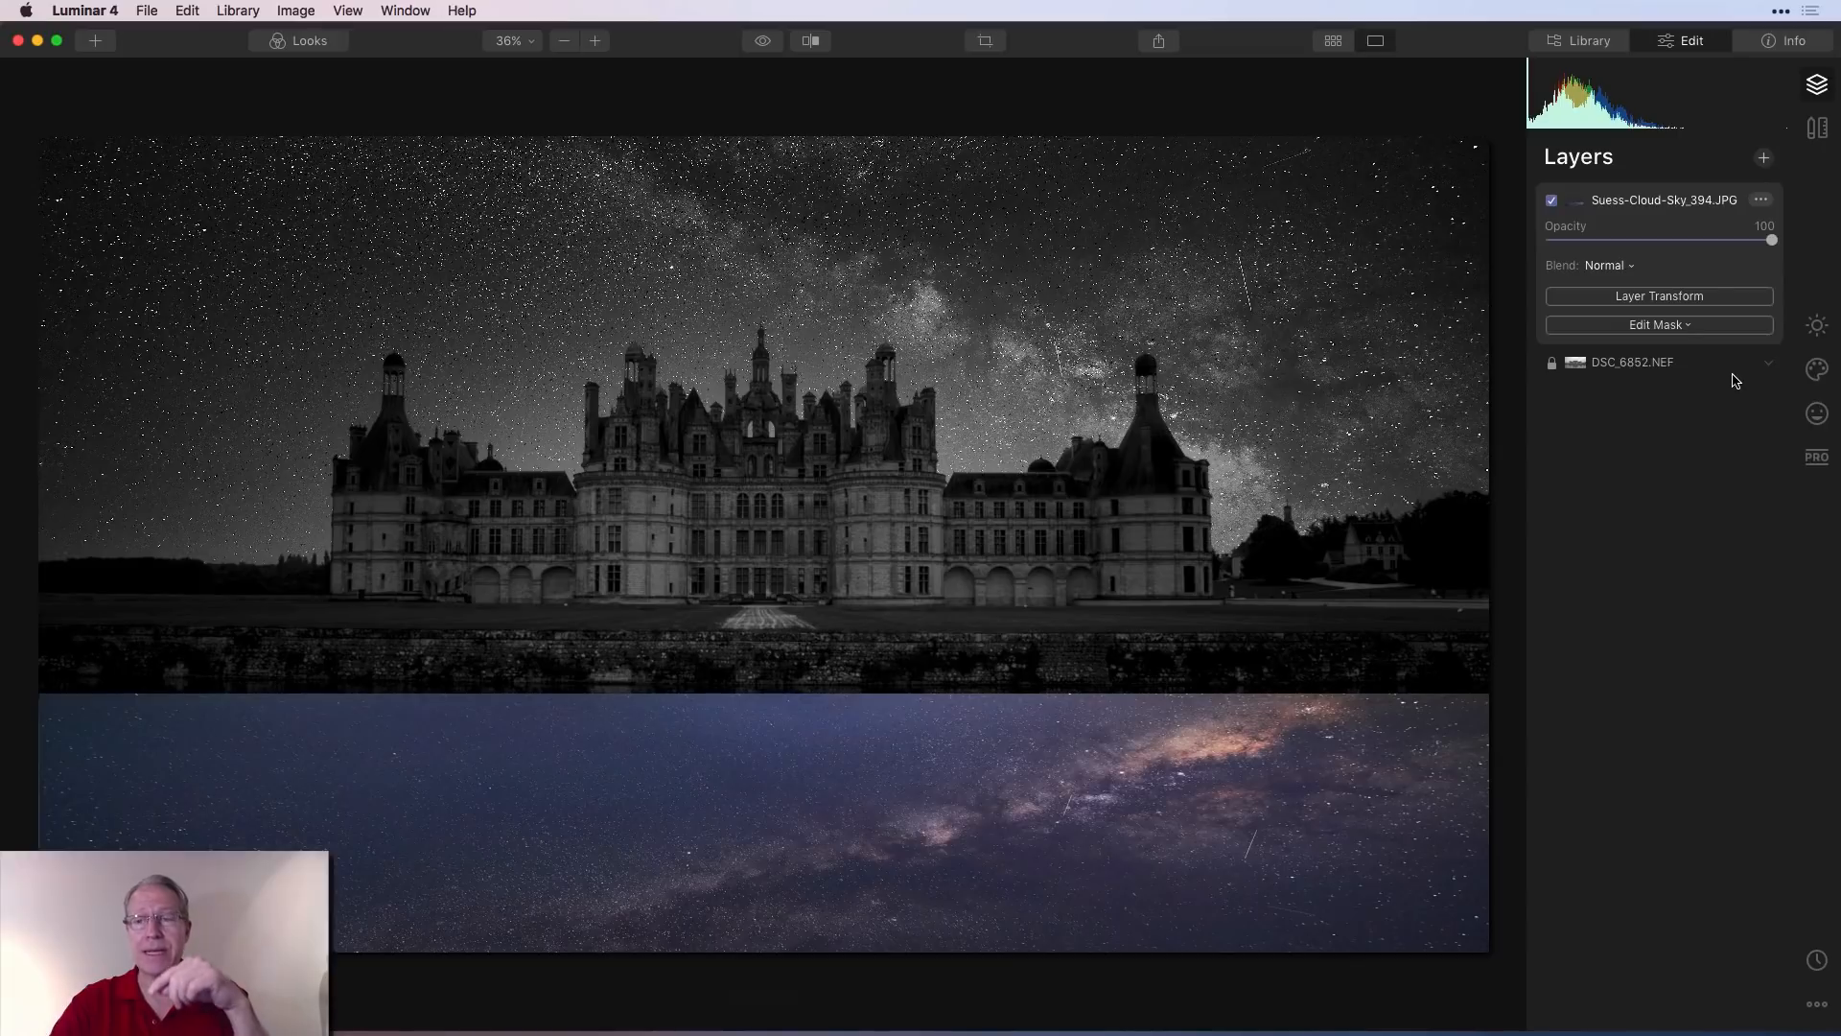
Set the sky layer's blend mode to Overlay and rename the layer as Inverted sky
{"action": "left_click", "coordinate": [1608, 267]}
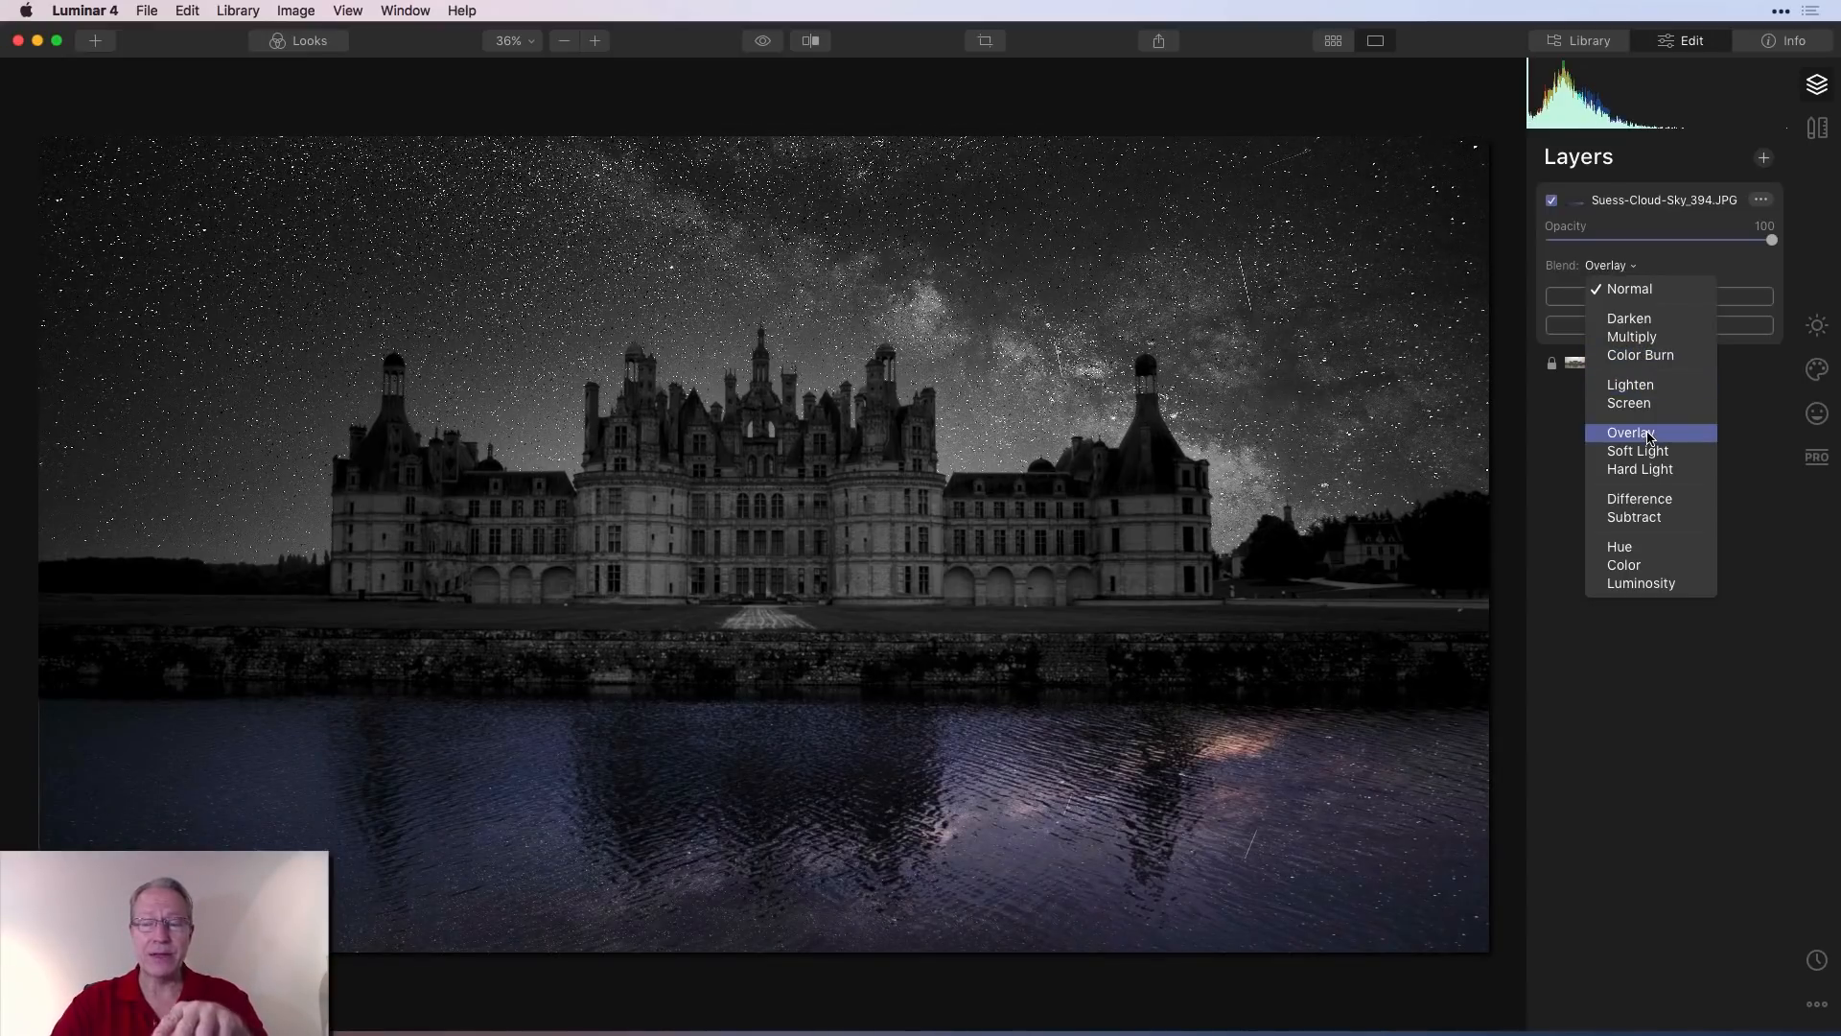
{"action": "left_click", "coordinate": [1649, 436]}
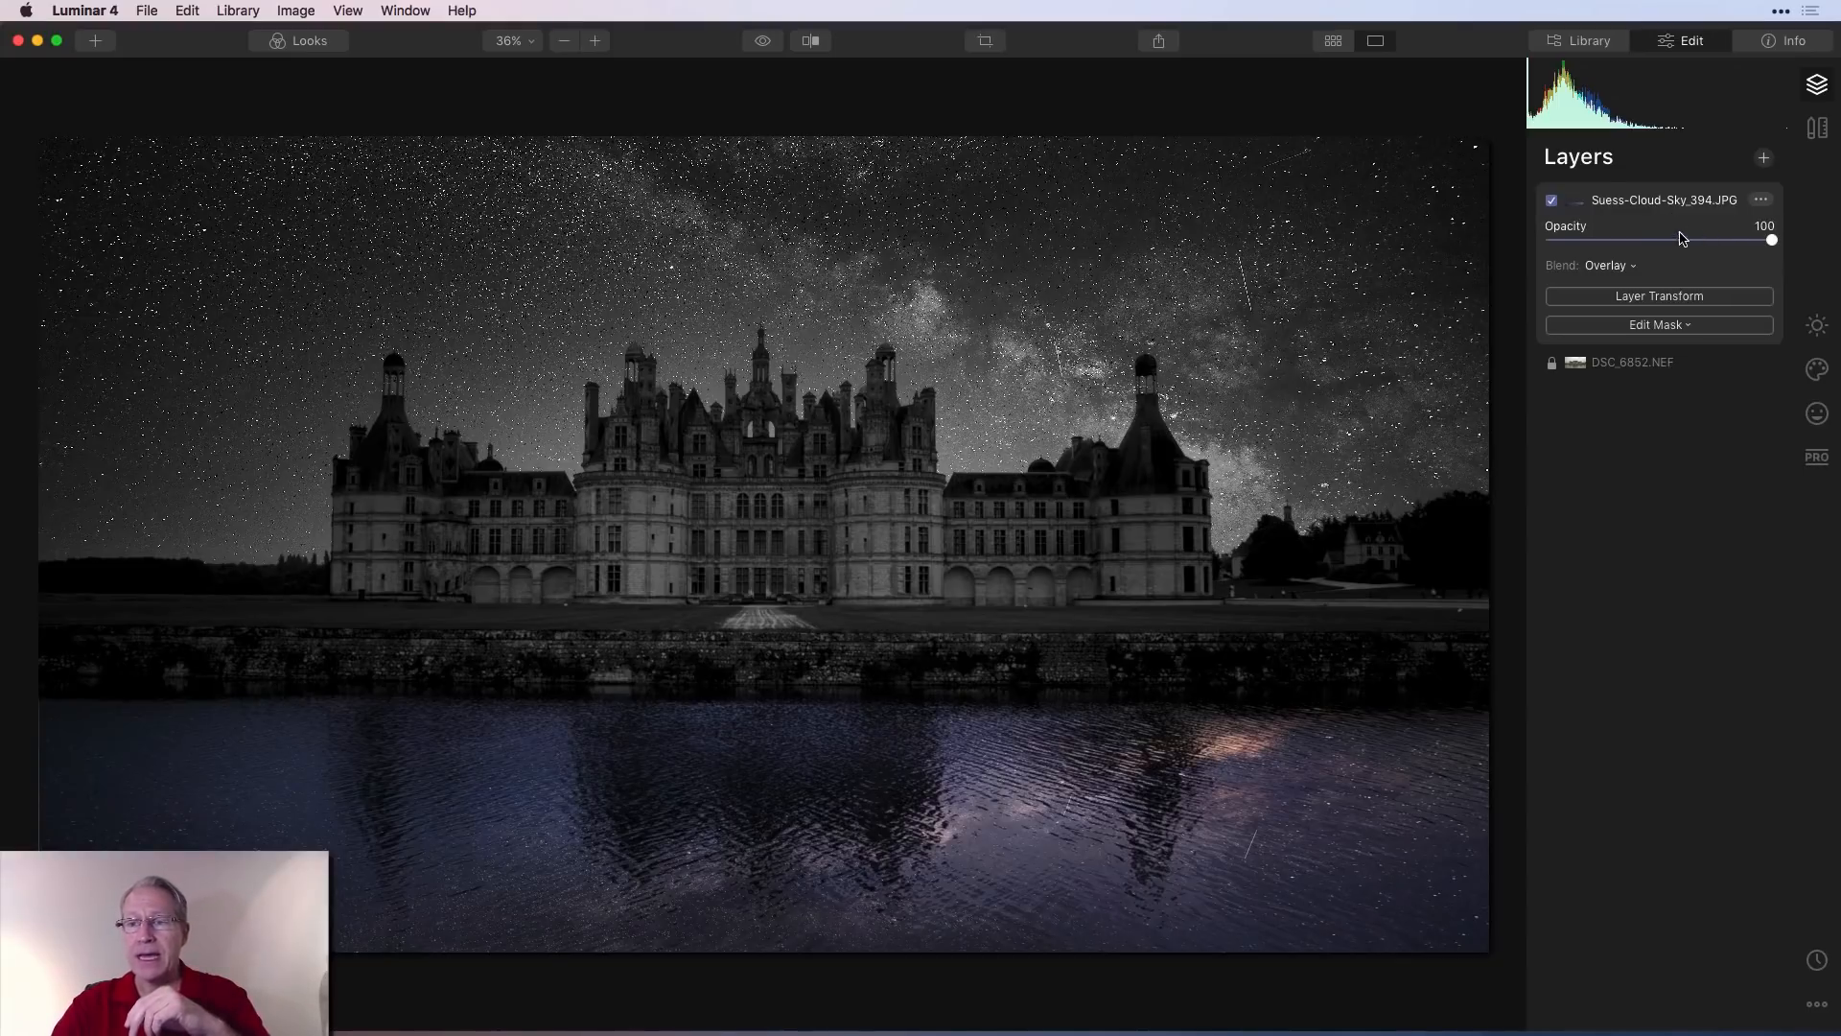
{"action": "left_click", "coordinate": [1761, 199]}
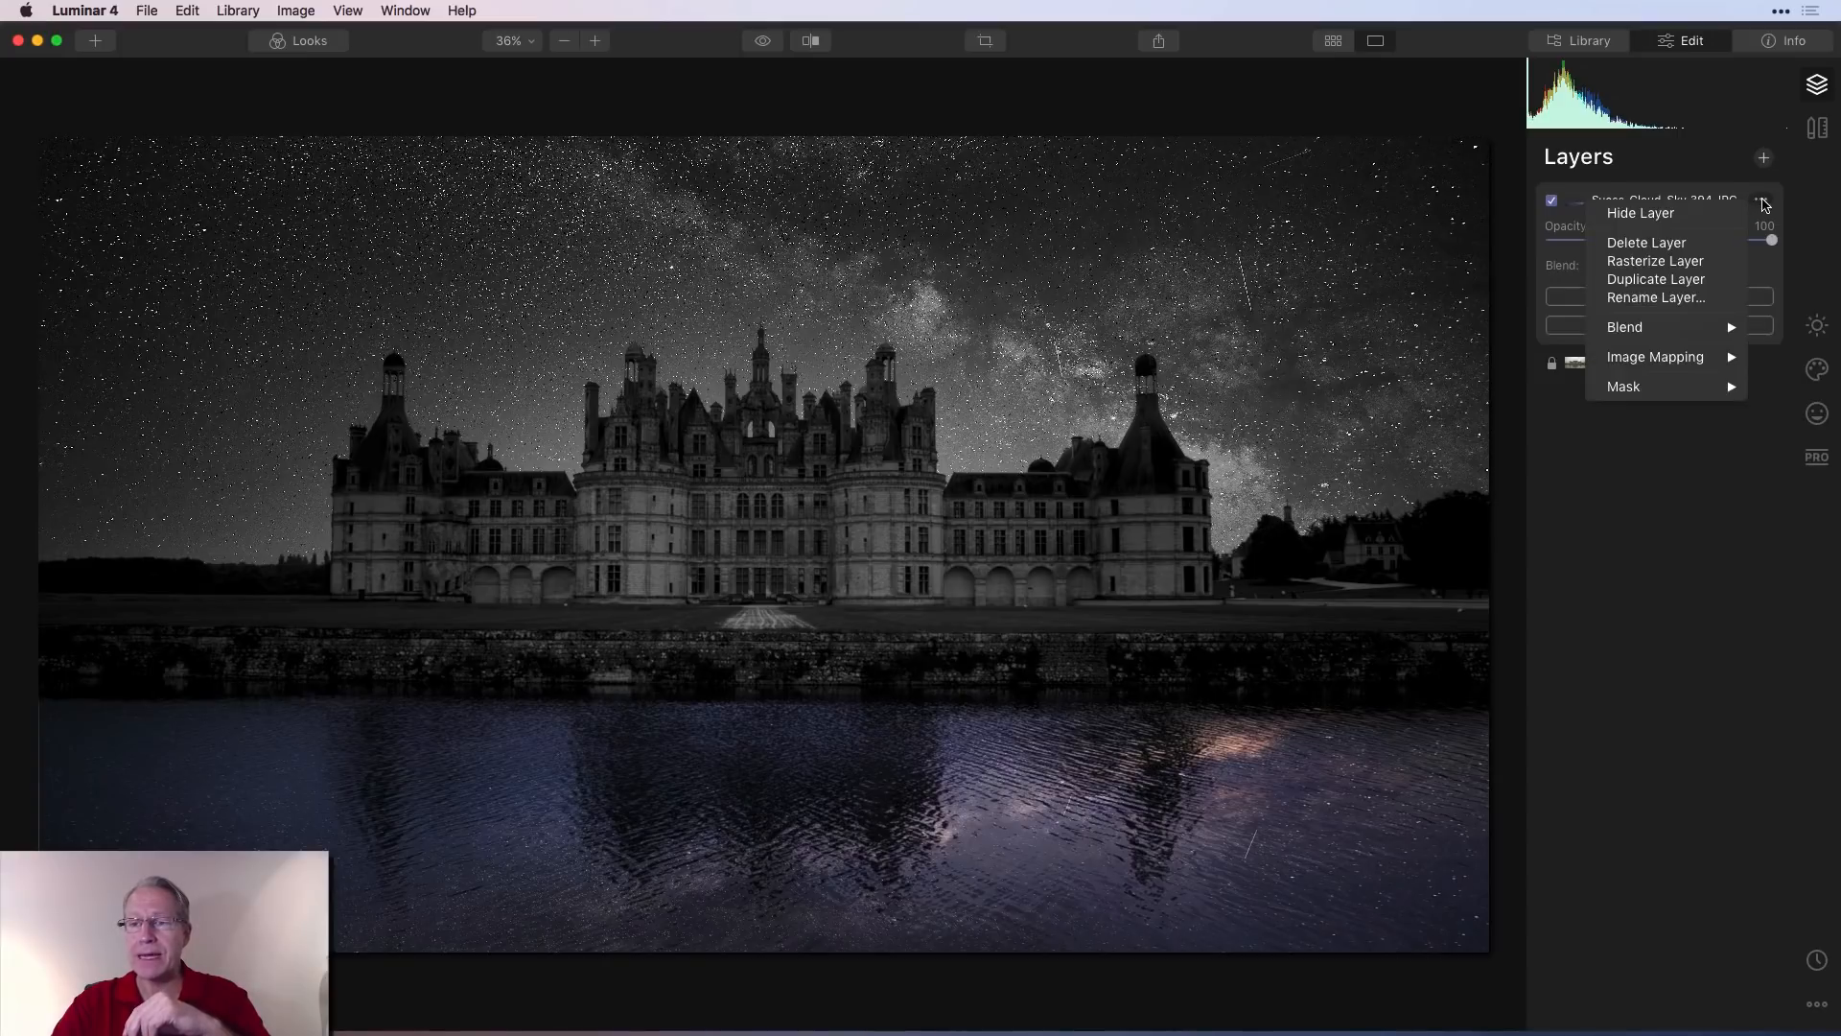
{"action": "left_click", "coordinate": [1668, 297]}
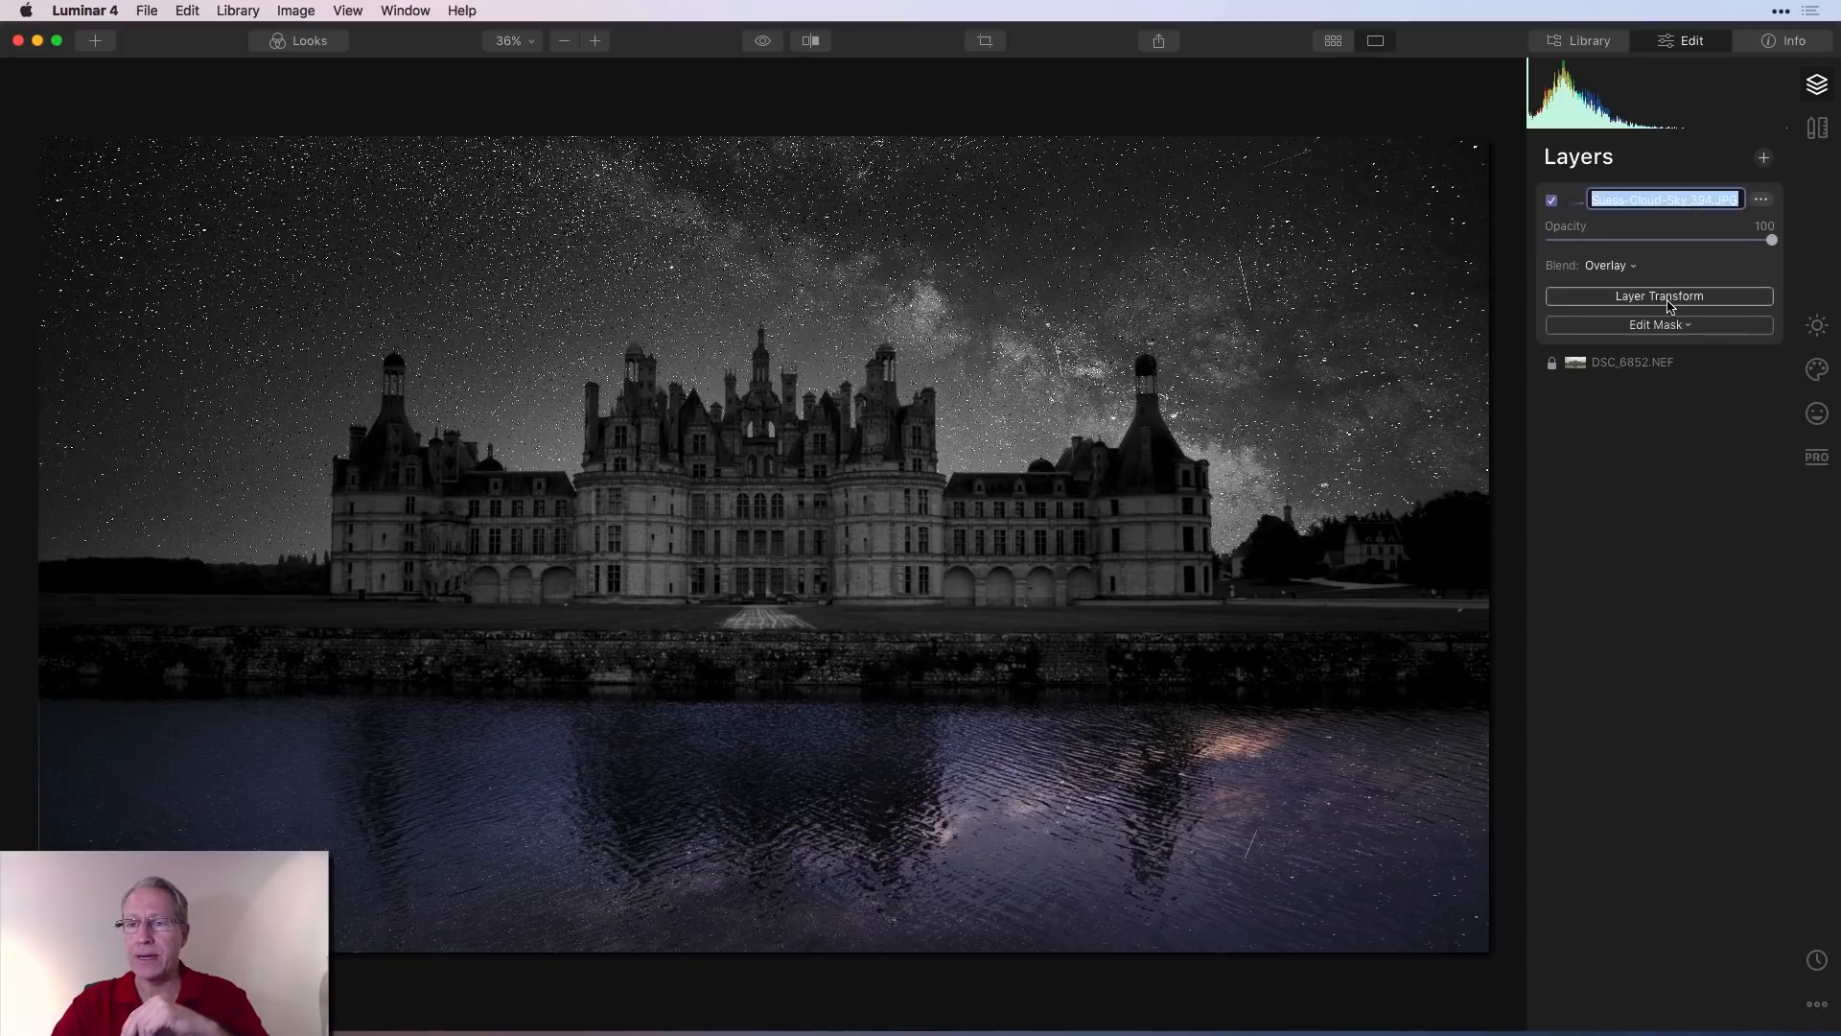
{"action": "type", "text": "Invert"}
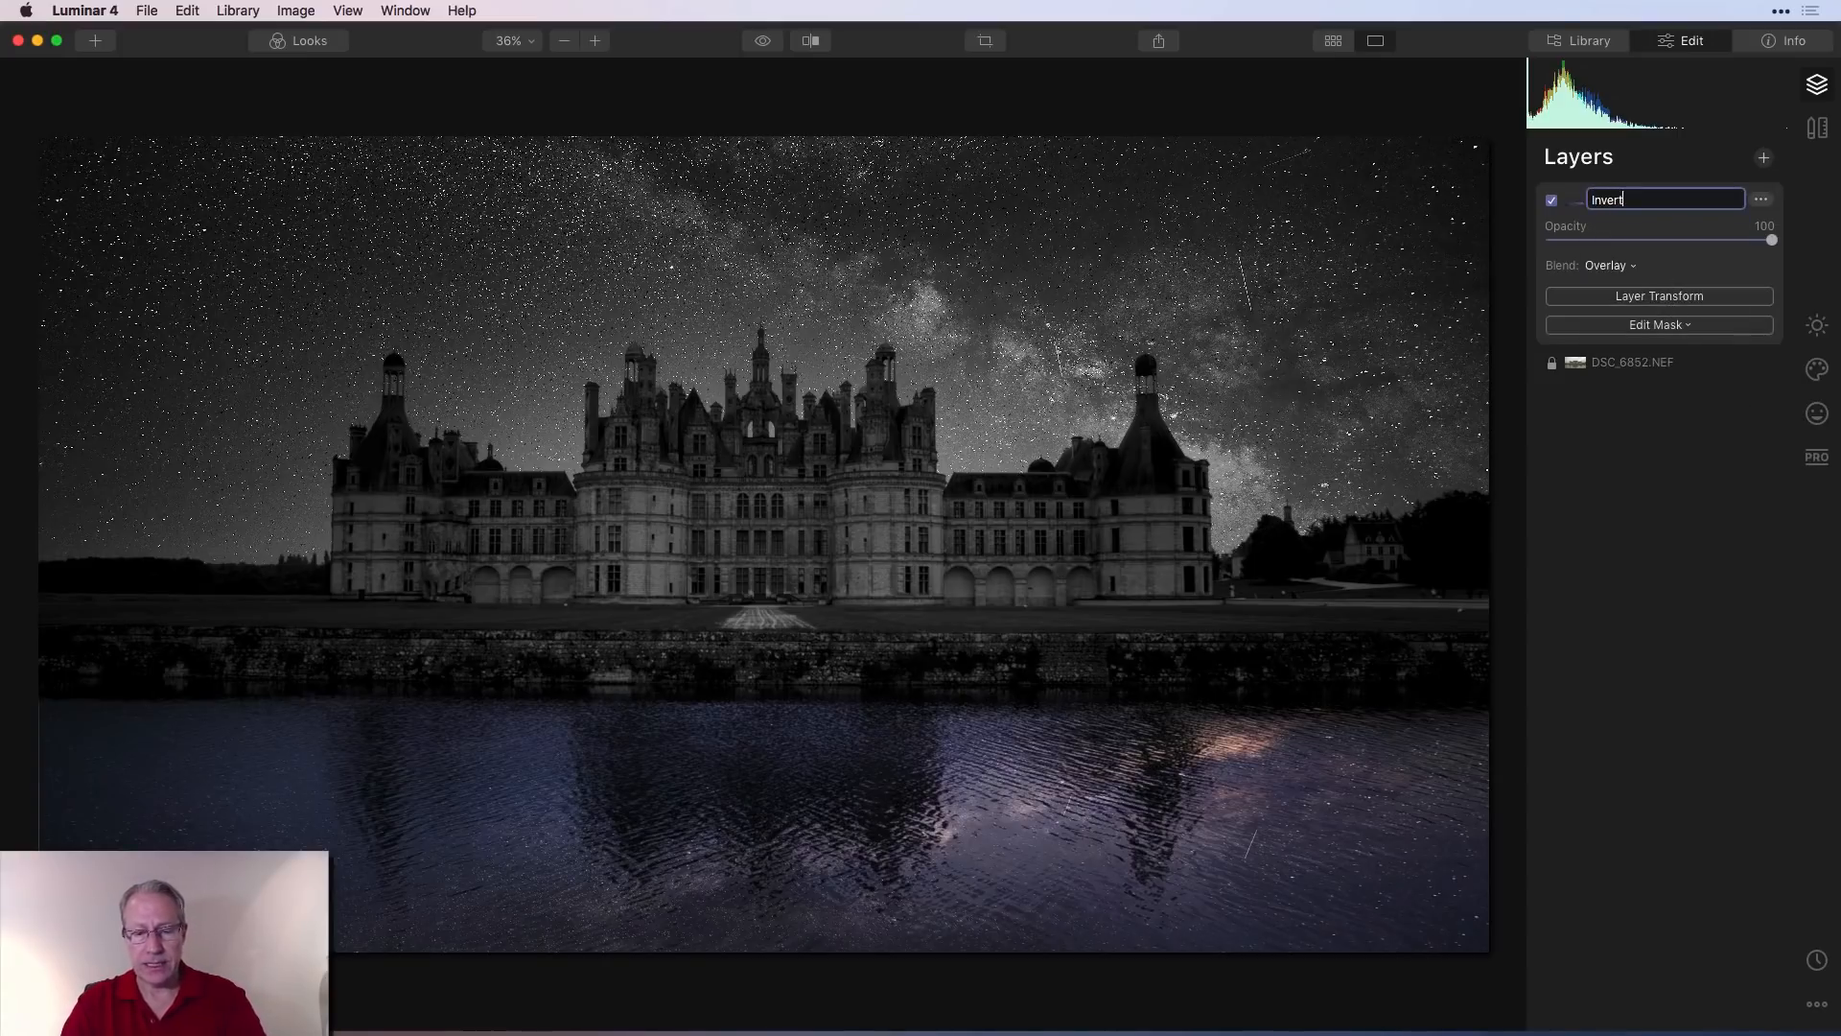
{"action": "type", "text": "ed sky"}
{"action": "key", "text": "Return"}
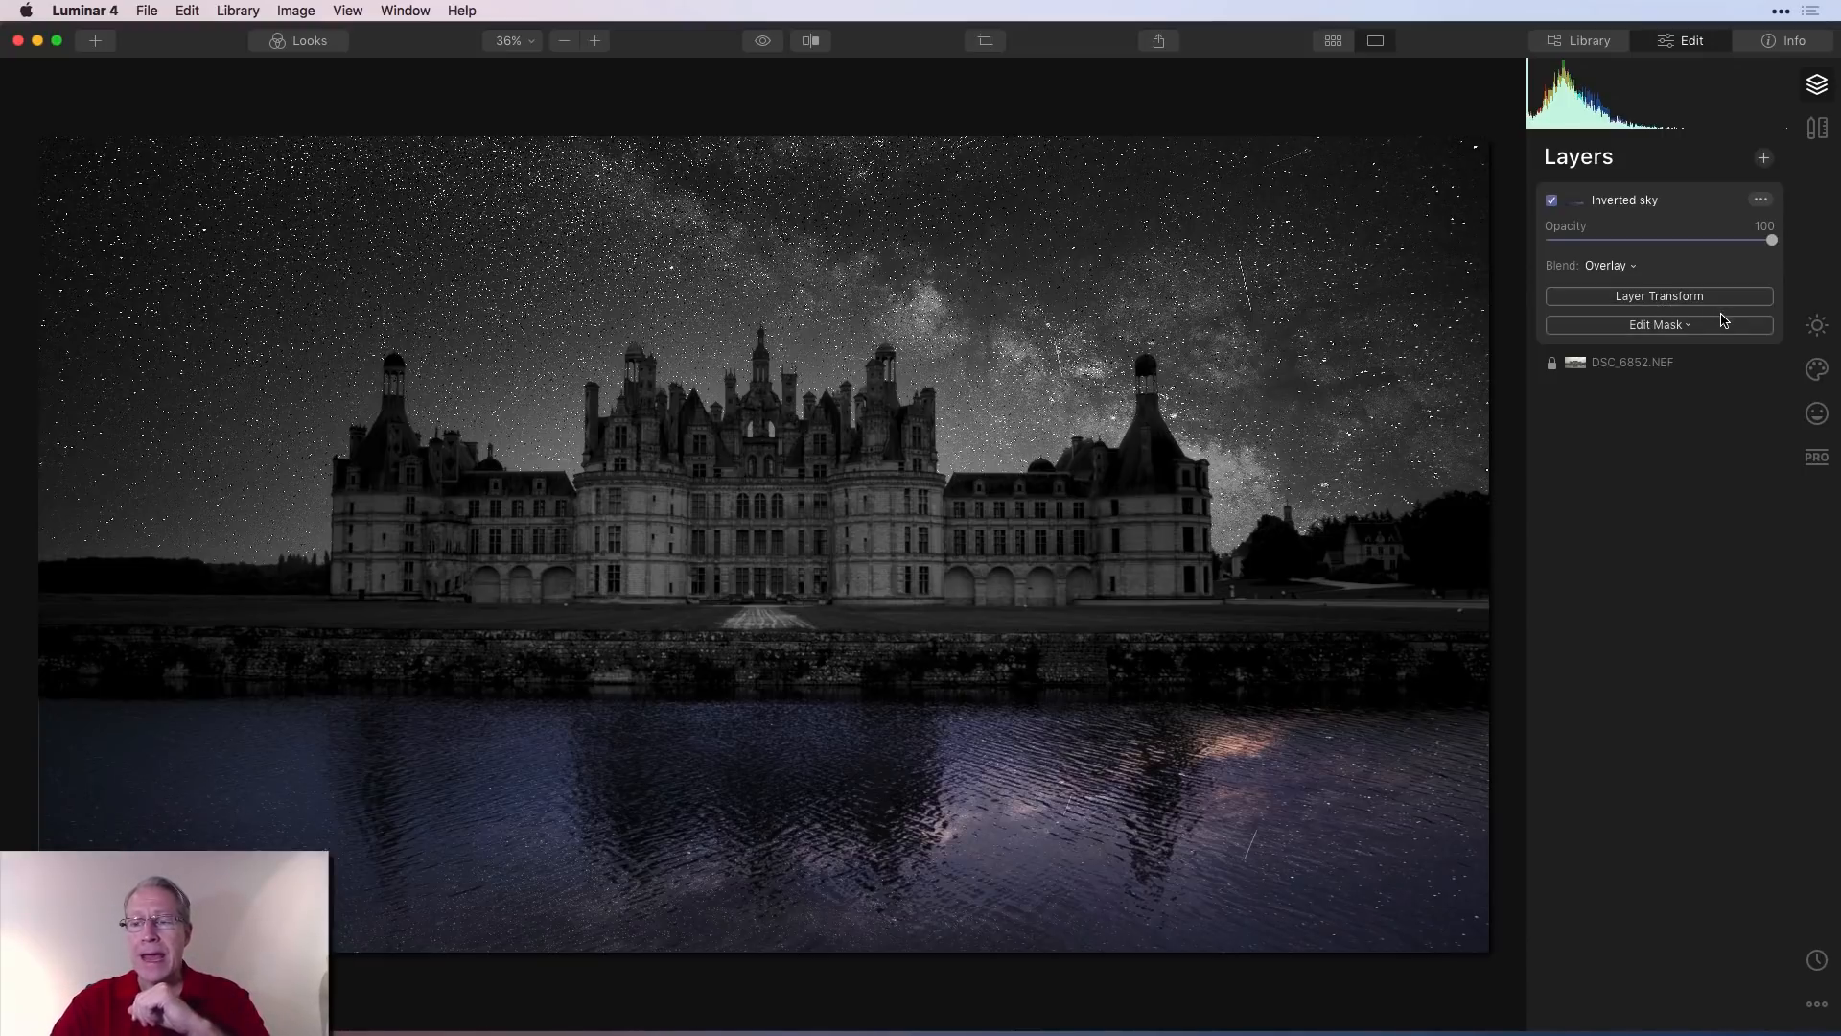
Convert the Inverted sky layer to black and white with B&W Conversion
{"action": "left_click", "coordinate": [1815, 327]}
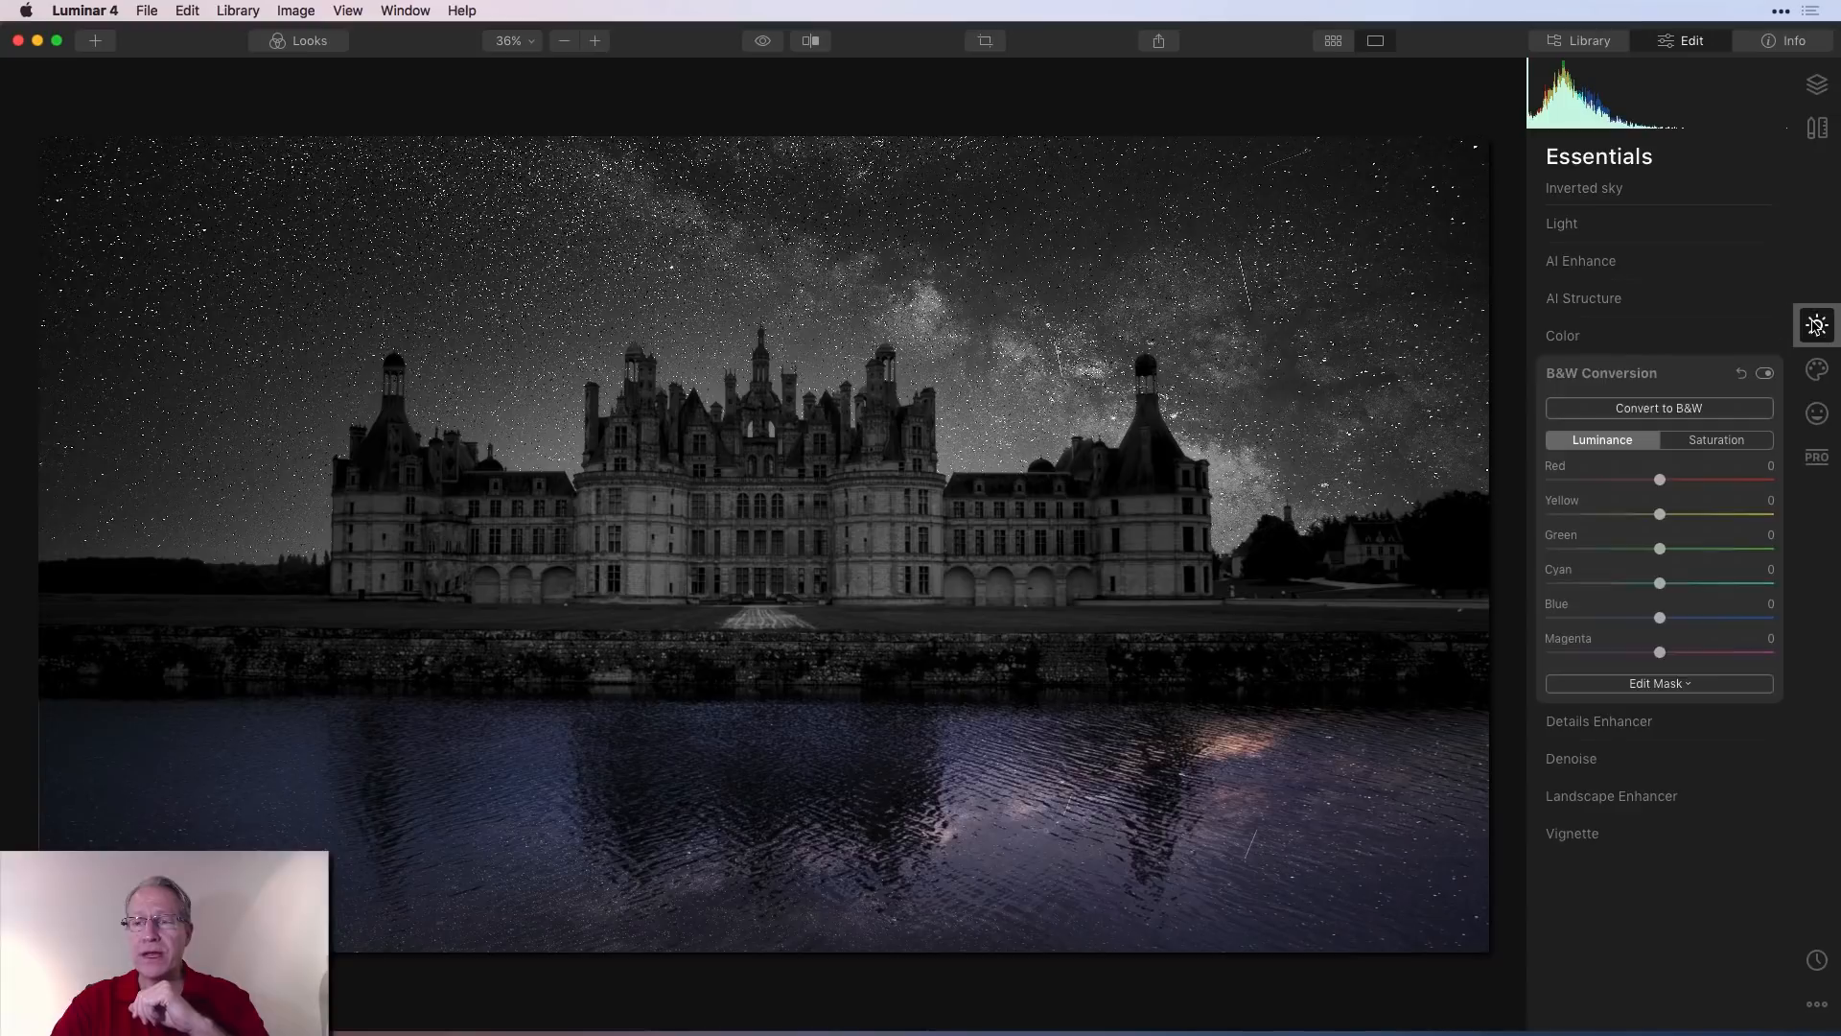
{"action": "left_click", "coordinate": [1680, 408]}
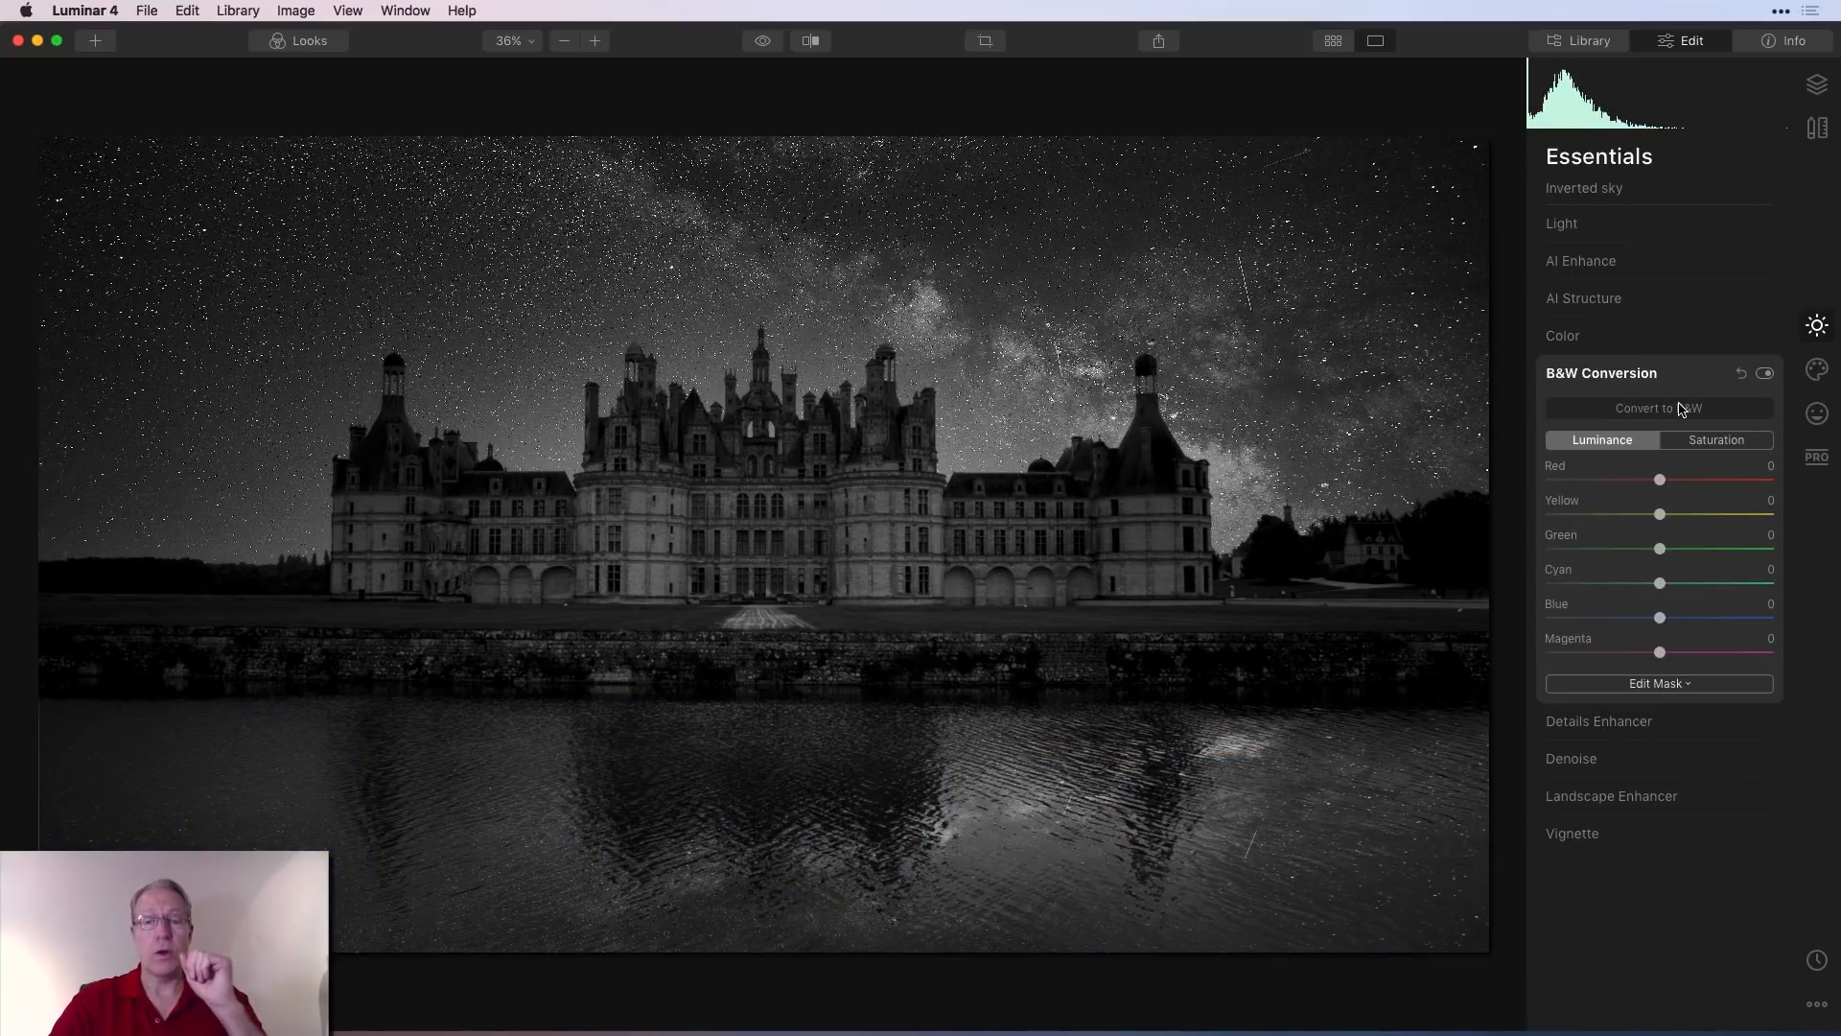
{"action": "left_click", "coordinate": [1691, 382]}
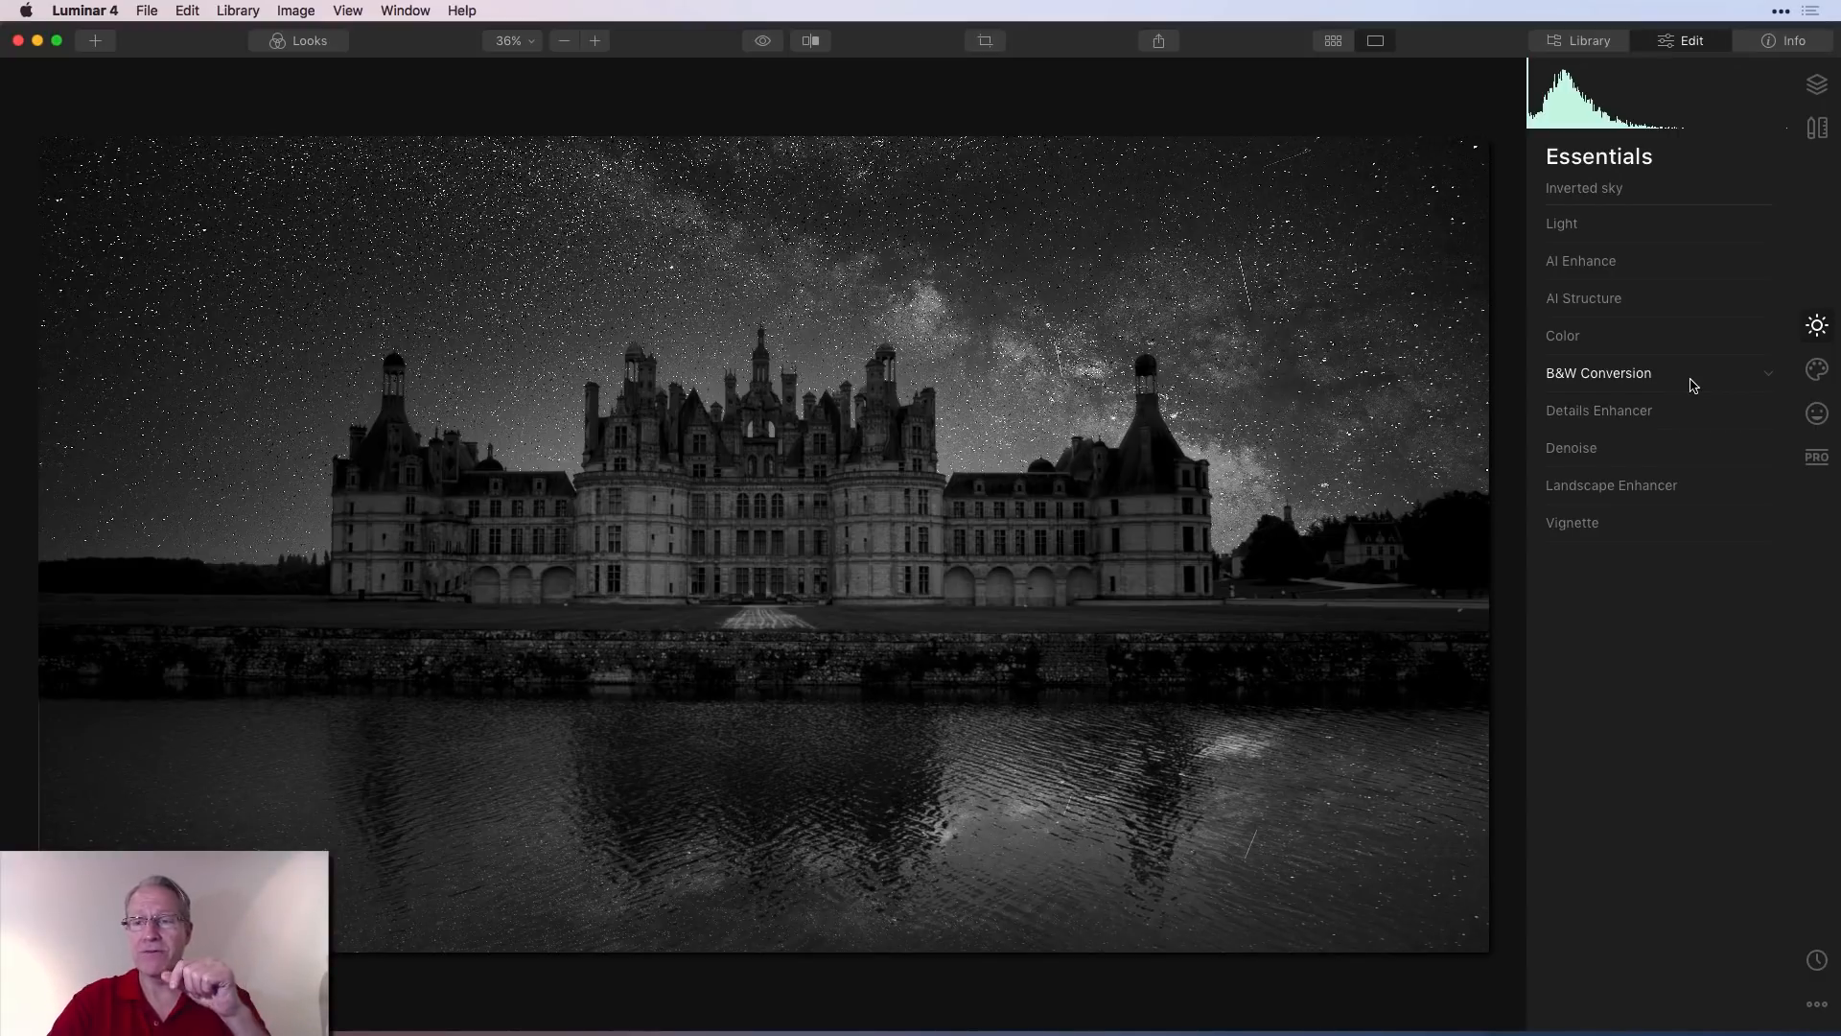
Lower the Inverted sky layer's opacity to 82 and compare the picture with the original
{"action": "left_click", "coordinate": [1817, 99]}
{"action": "left_click_drag", "start_coordinate": [1772, 241], "coordinate": [1733, 241]}
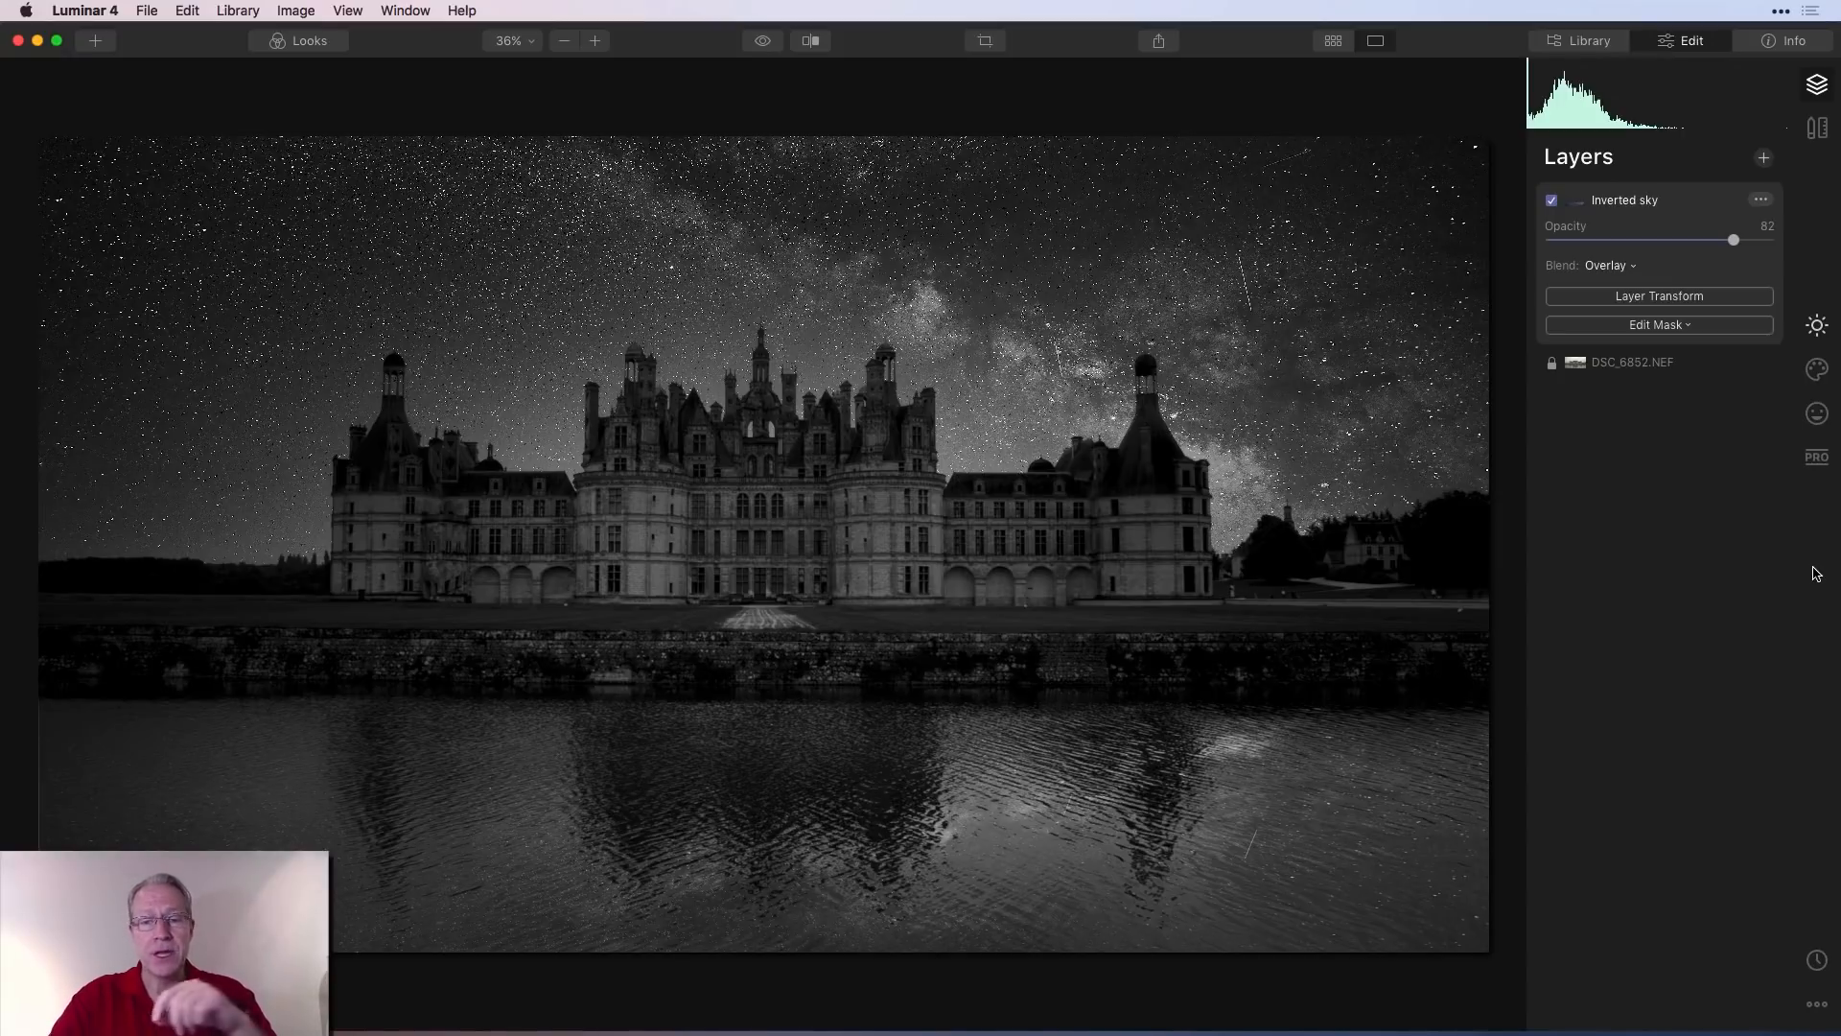
{"action": "left_click", "coordinate": [763, 42]}
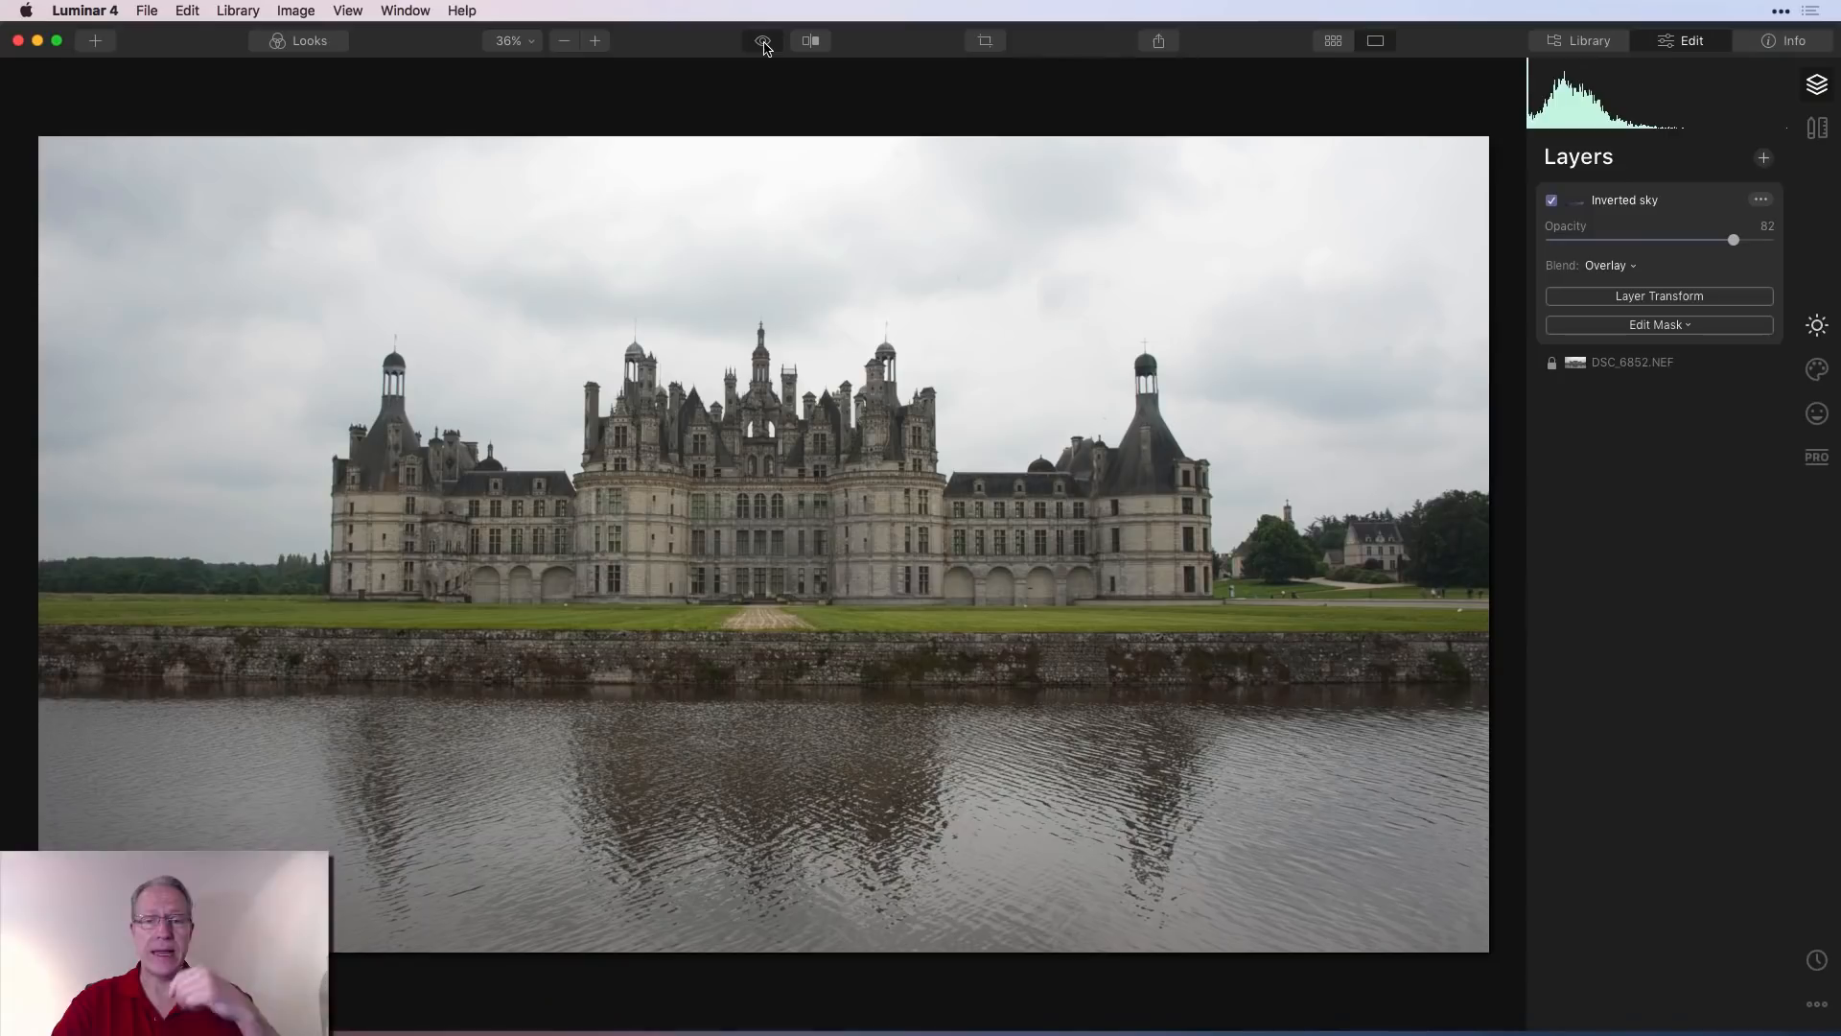
{"action": "left_click", "coordinate": [764, 46]}
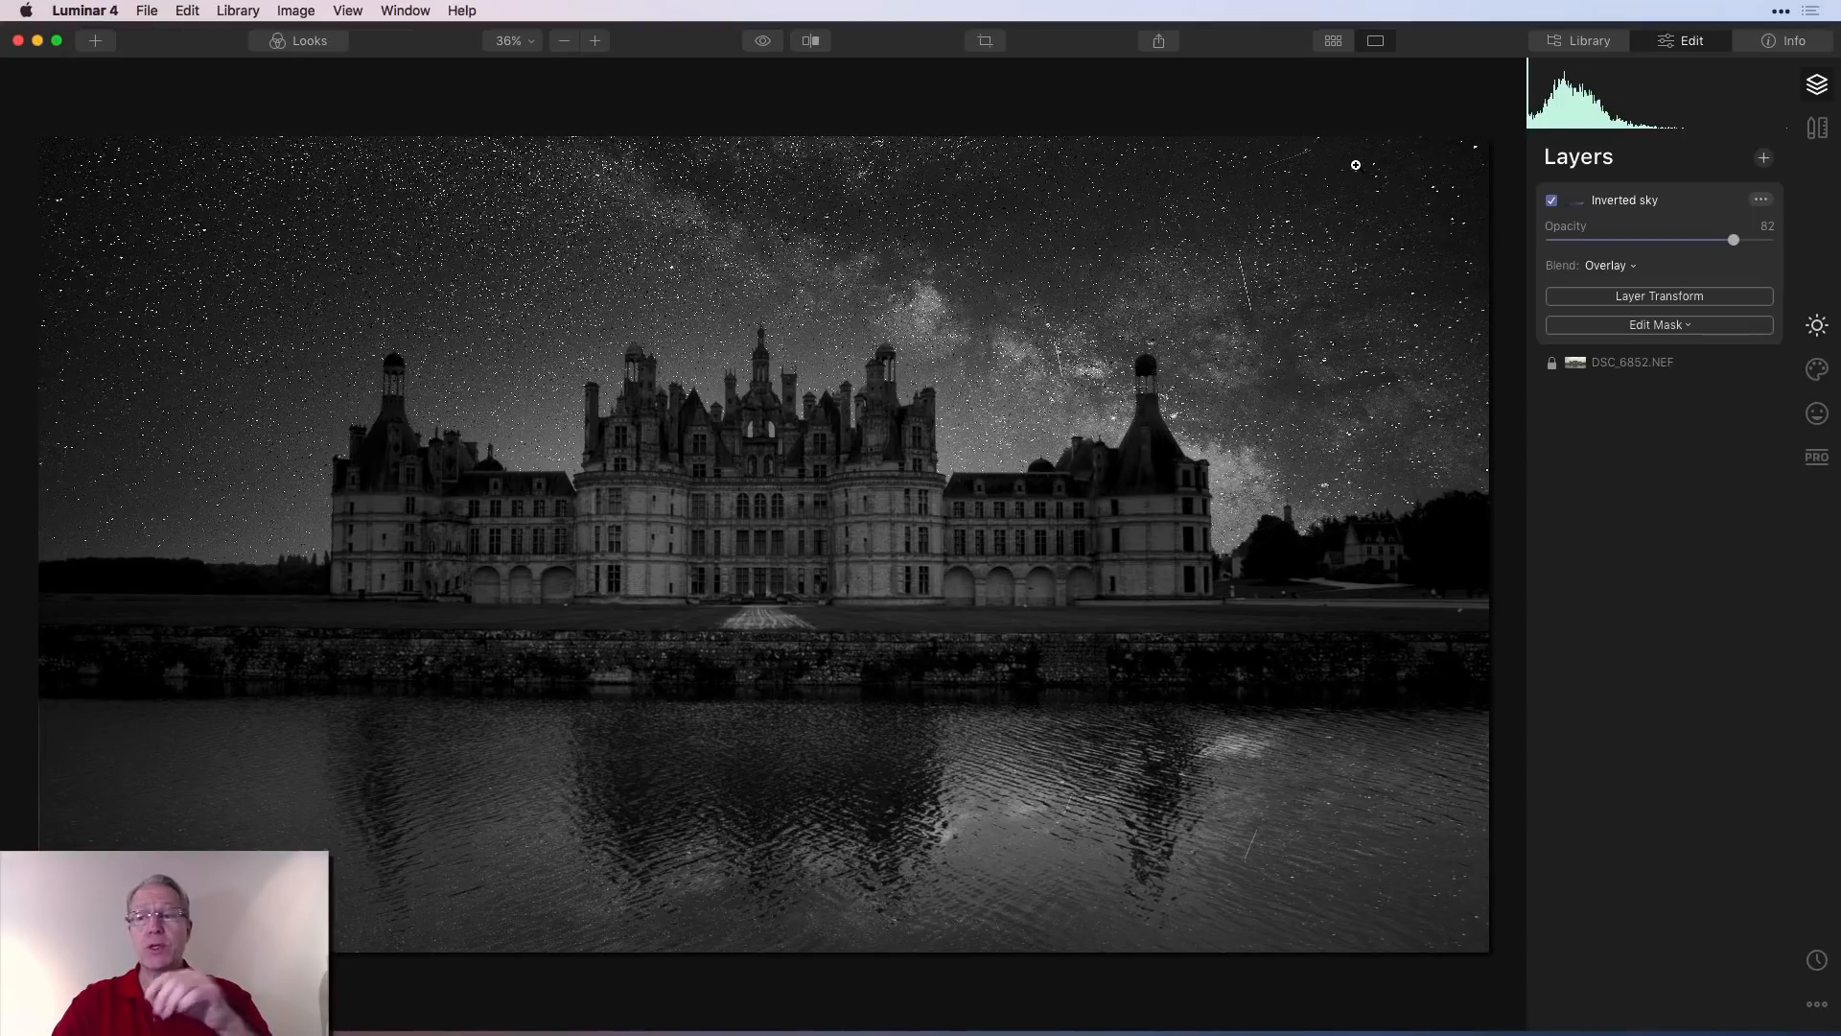
Add a new adjustment layer, set its AI Accent to 48, and compare the picture with and without AI Enhance
{"action": "left_click", "coordinate": [1766, 161]}
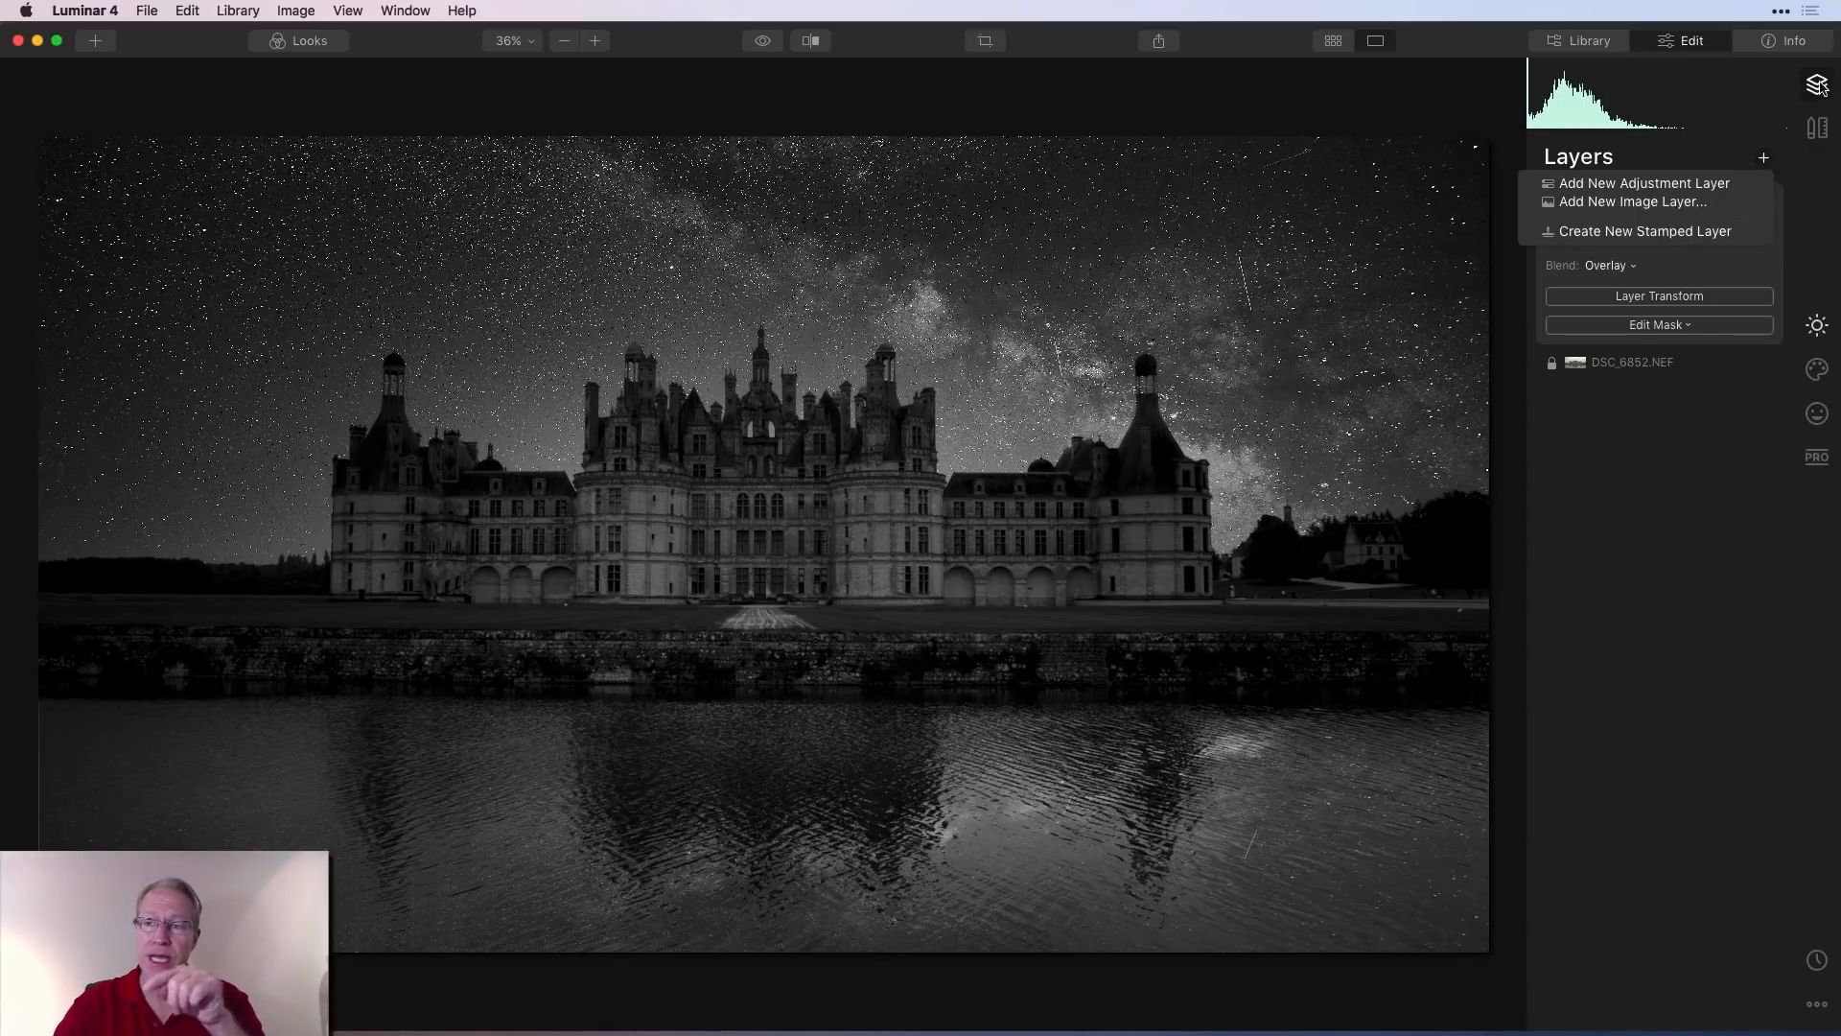
{"action": "left_click", "coordinate": [1715, 184]}
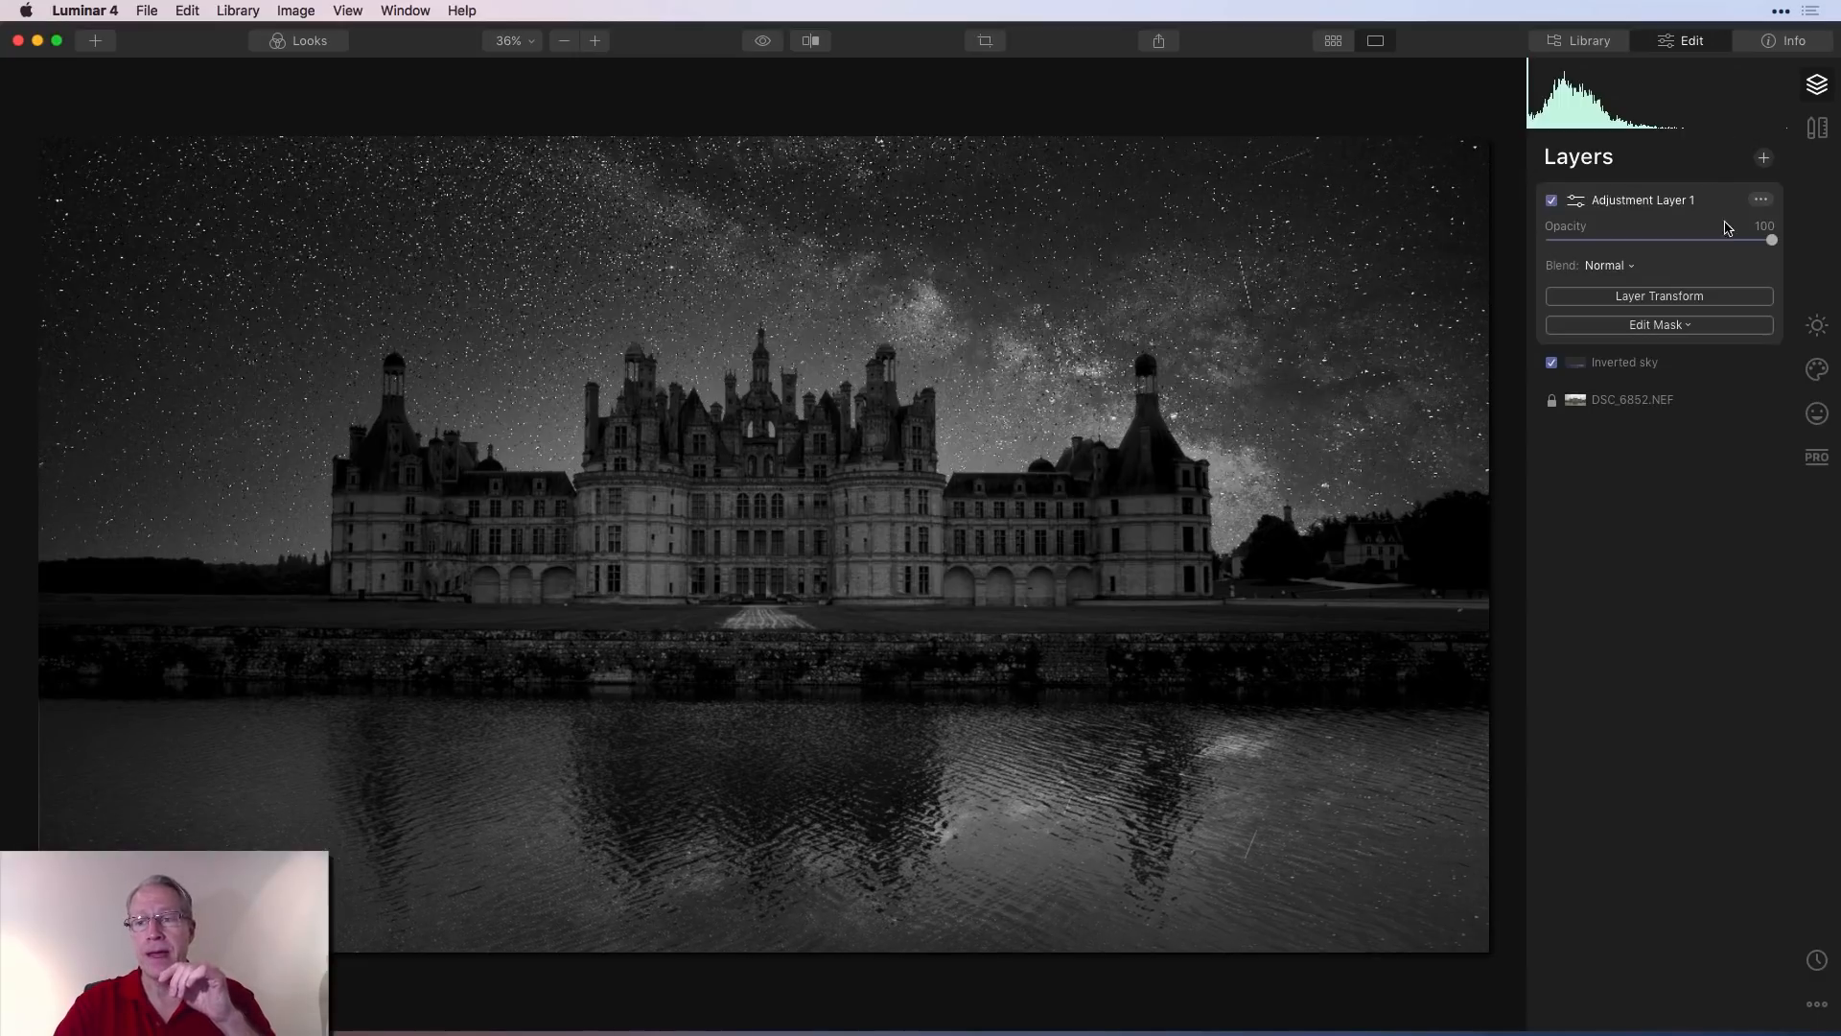
{"action": "left_click", "coordinate": [1815, 327]}
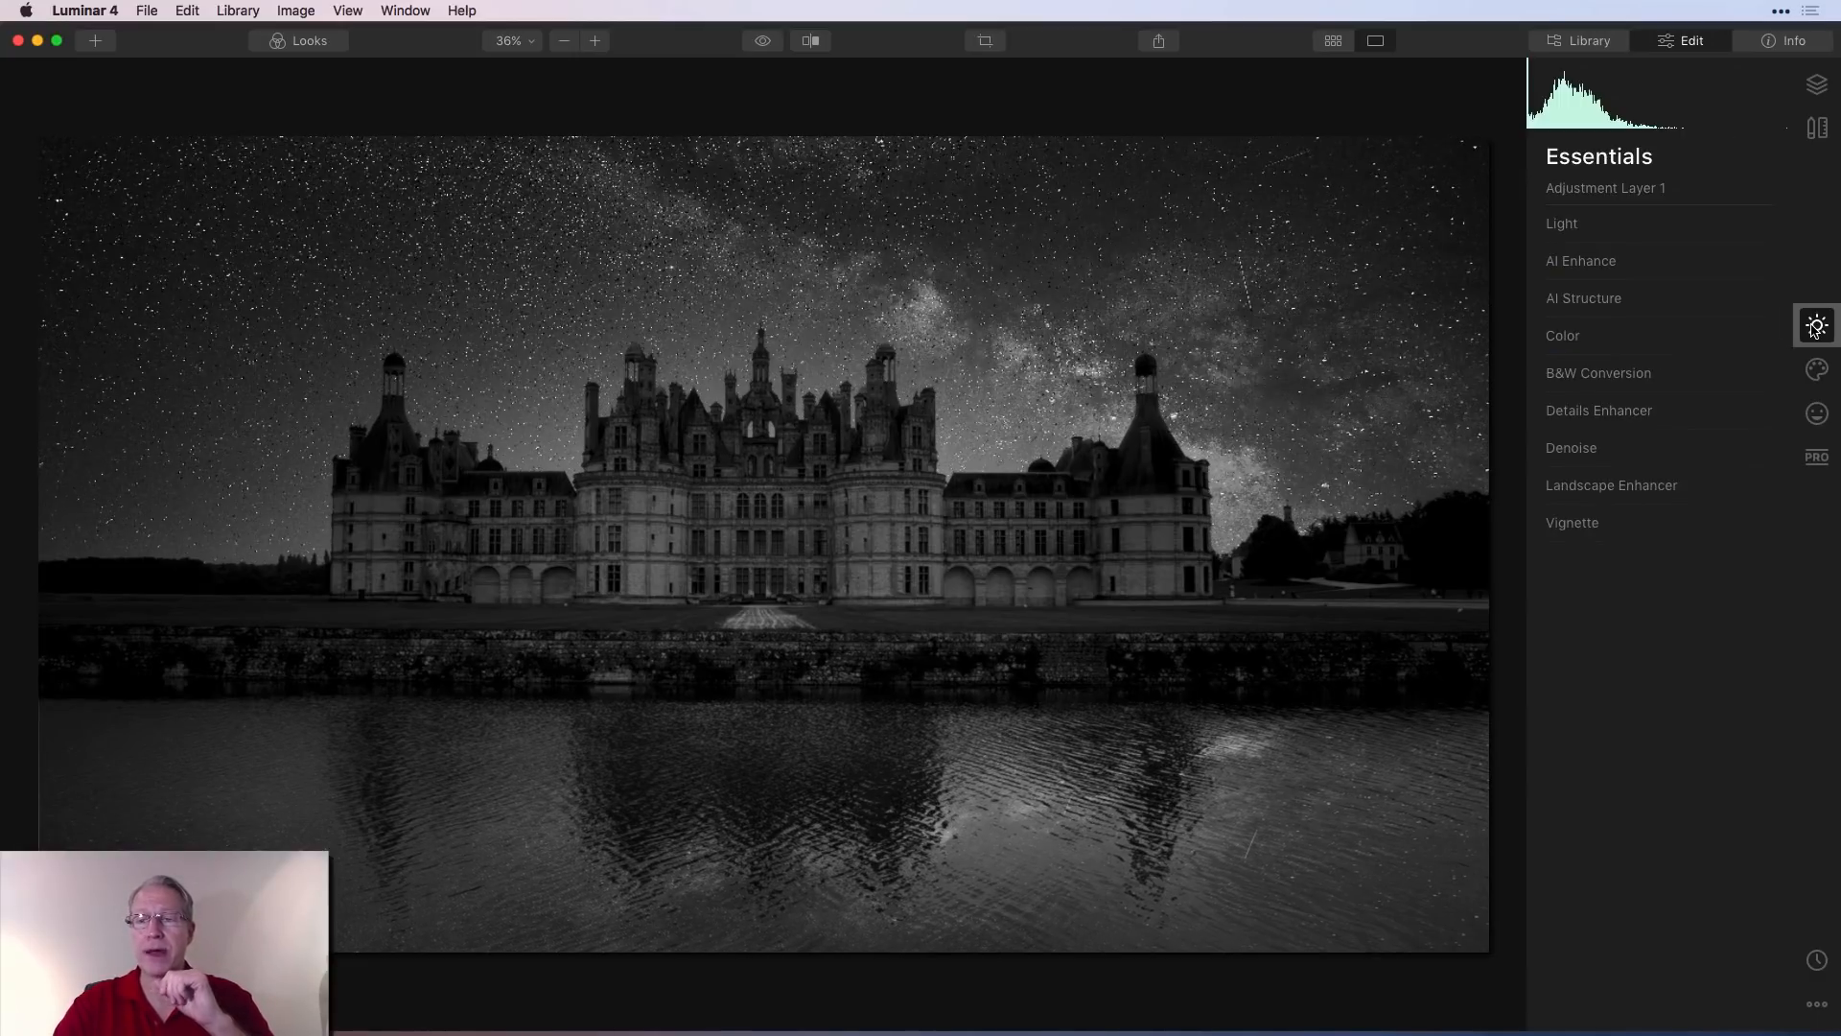
{"action": "left_click", "coordinate": [1588, 263]}
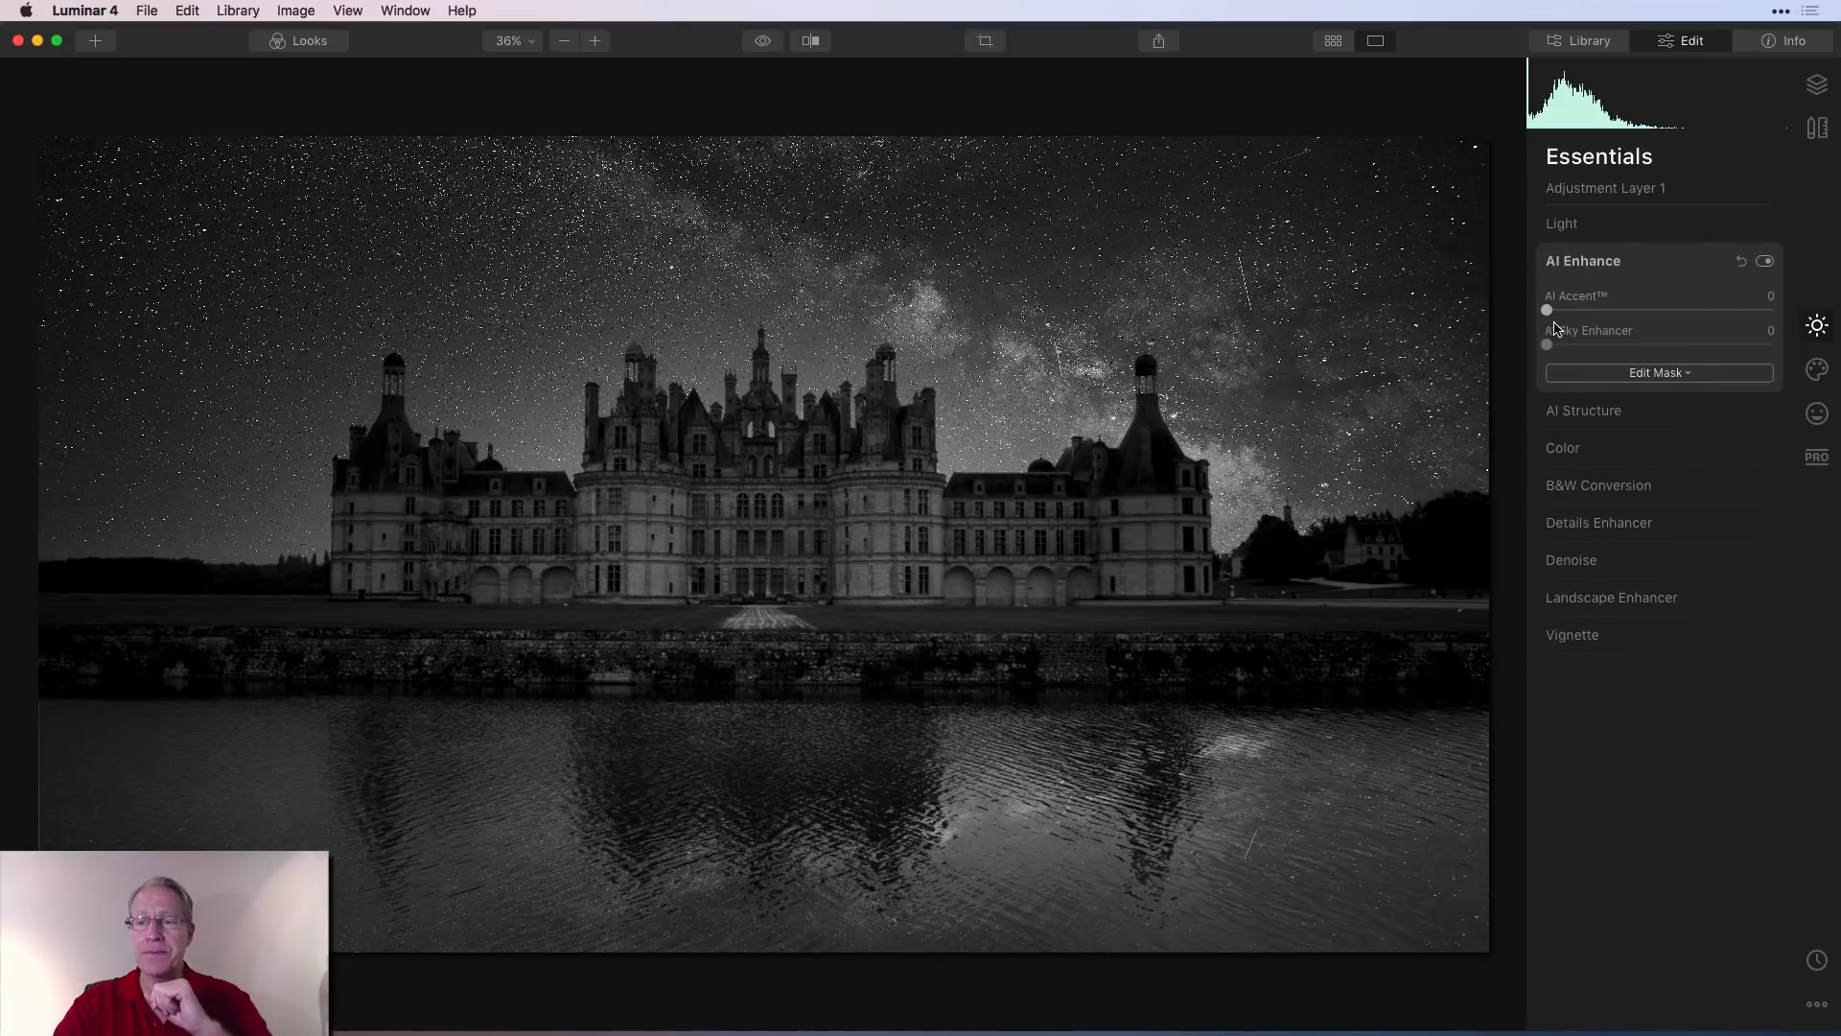
{"action": "left_click_drag", "start_coordinate": [1547, 310], "coordinate": [1667, 323]}
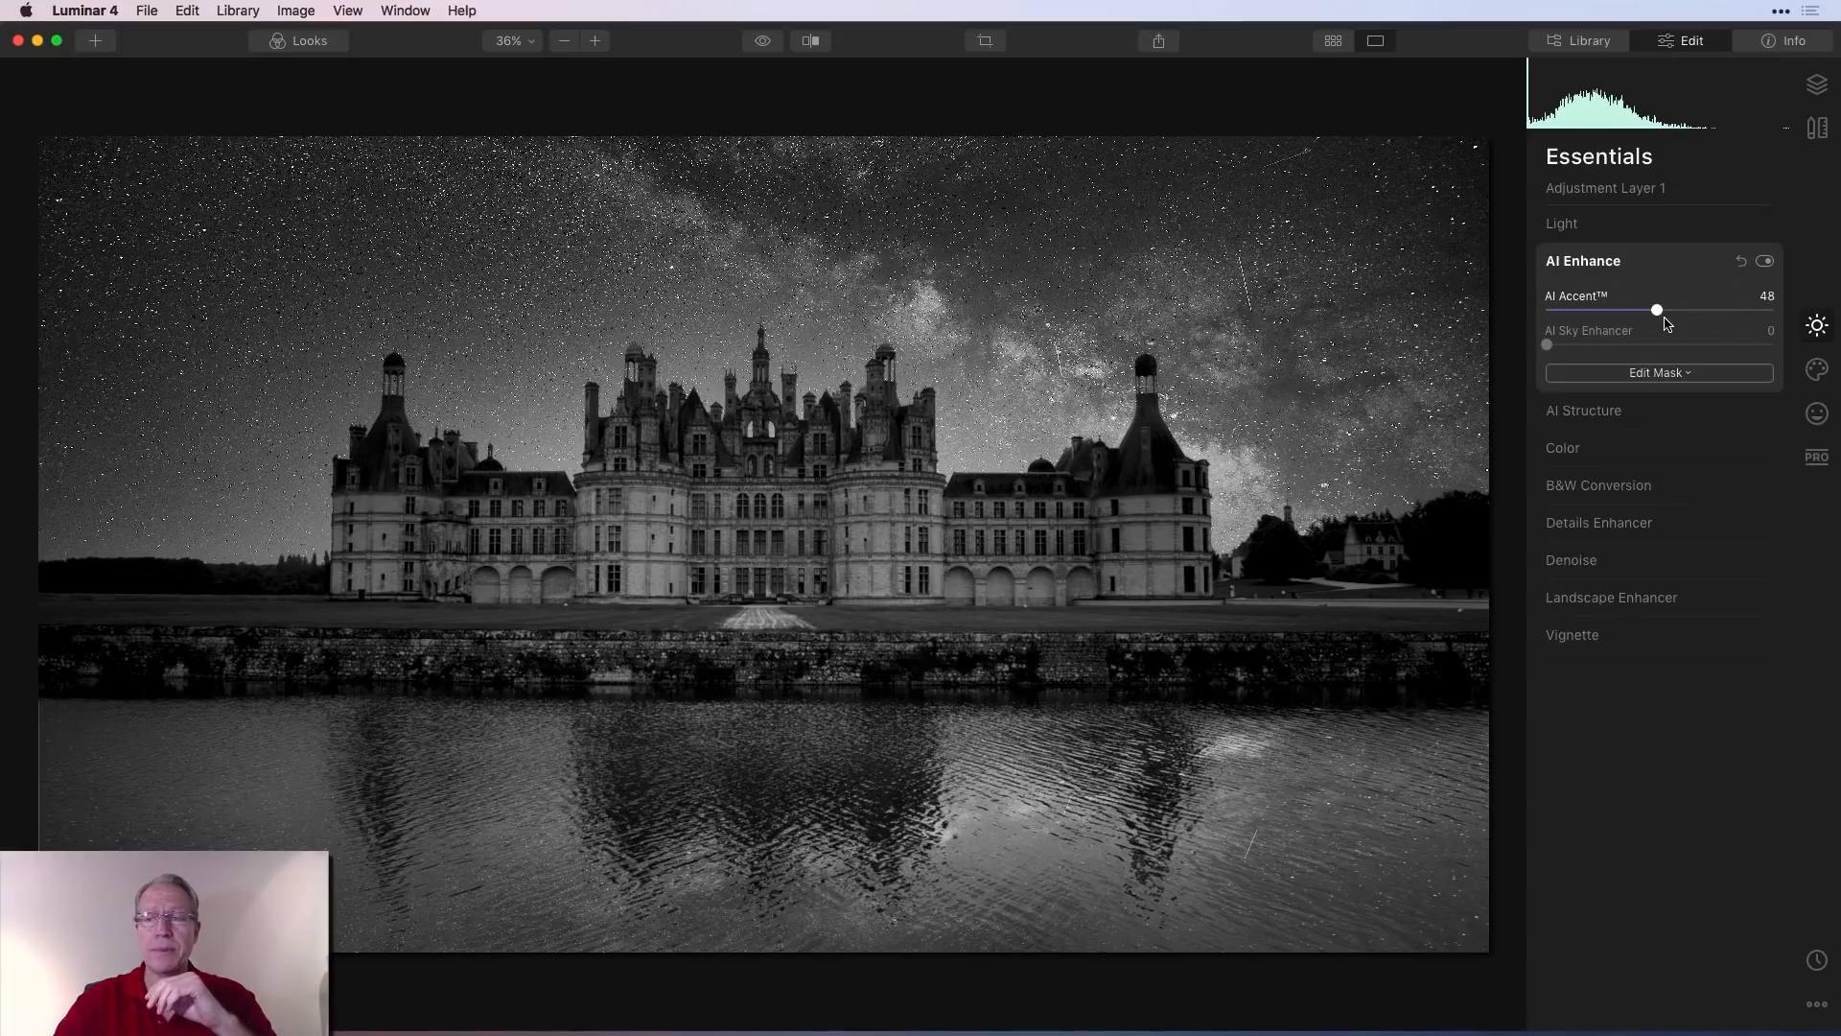
{"action": "left_click", "coordinate": [1765, 260]}
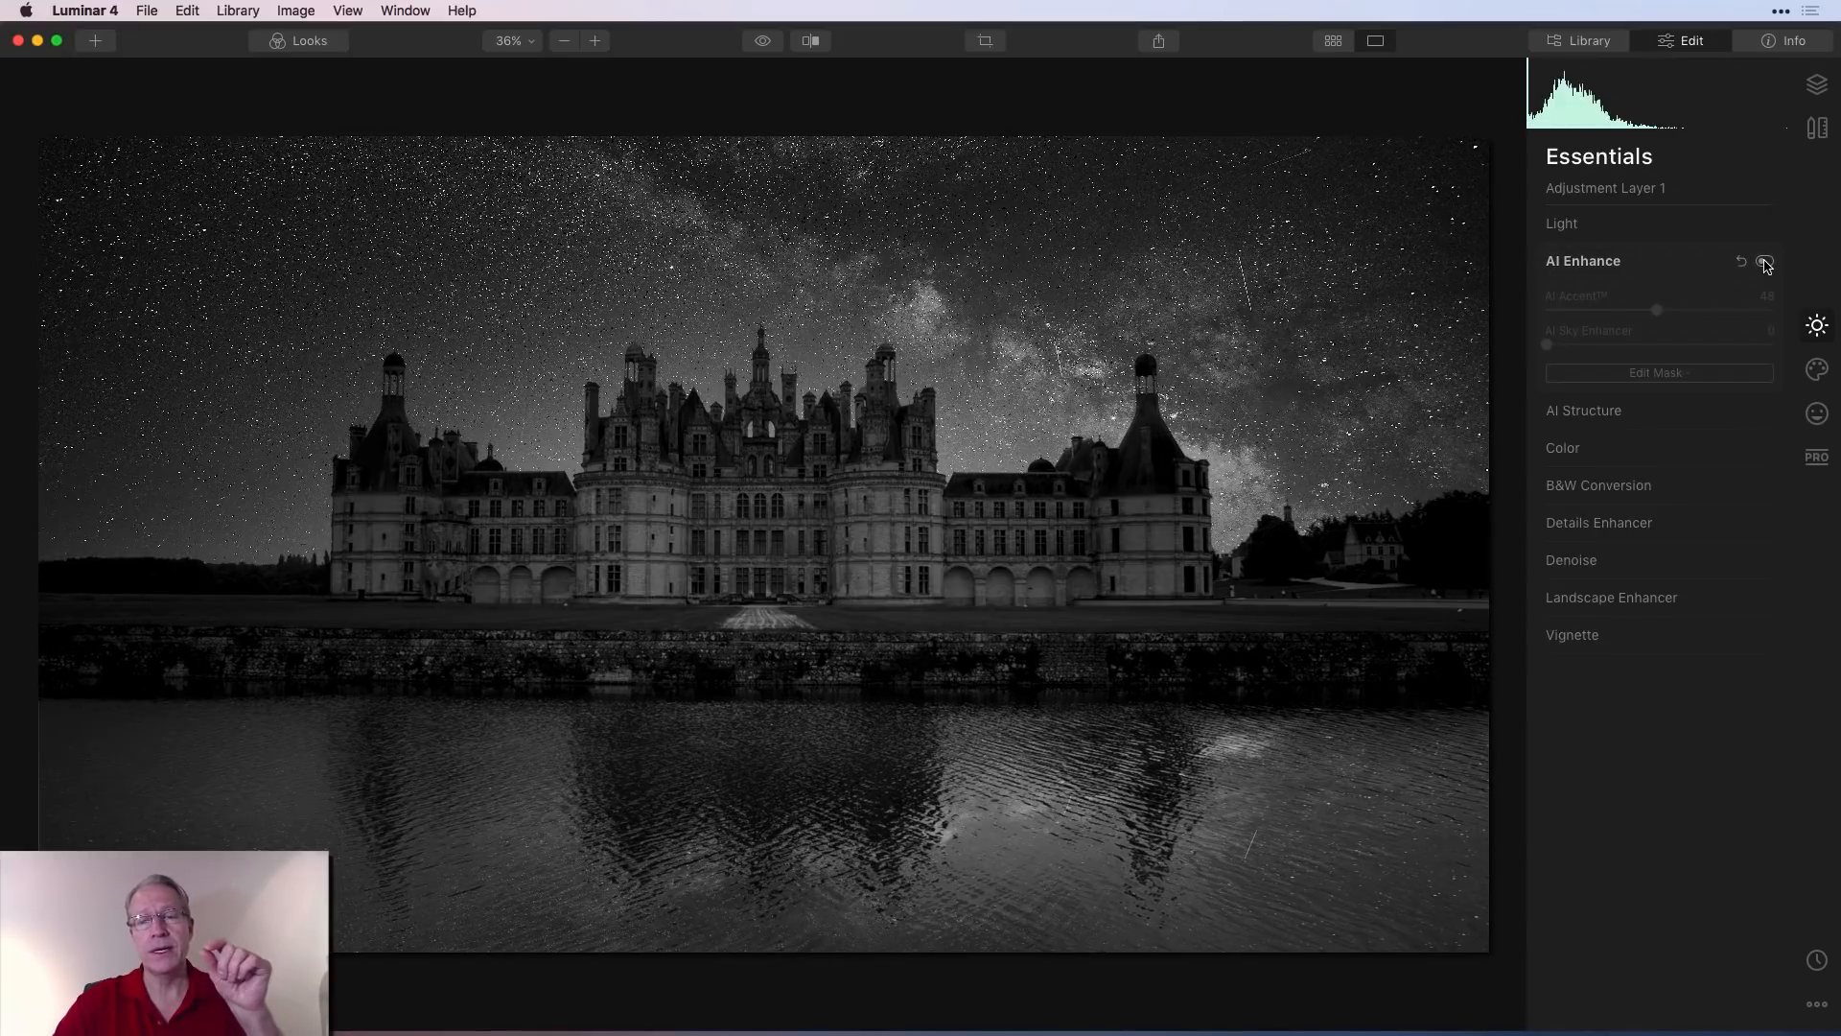
{"action": "left_click", "coordinate": [1764, 261]}
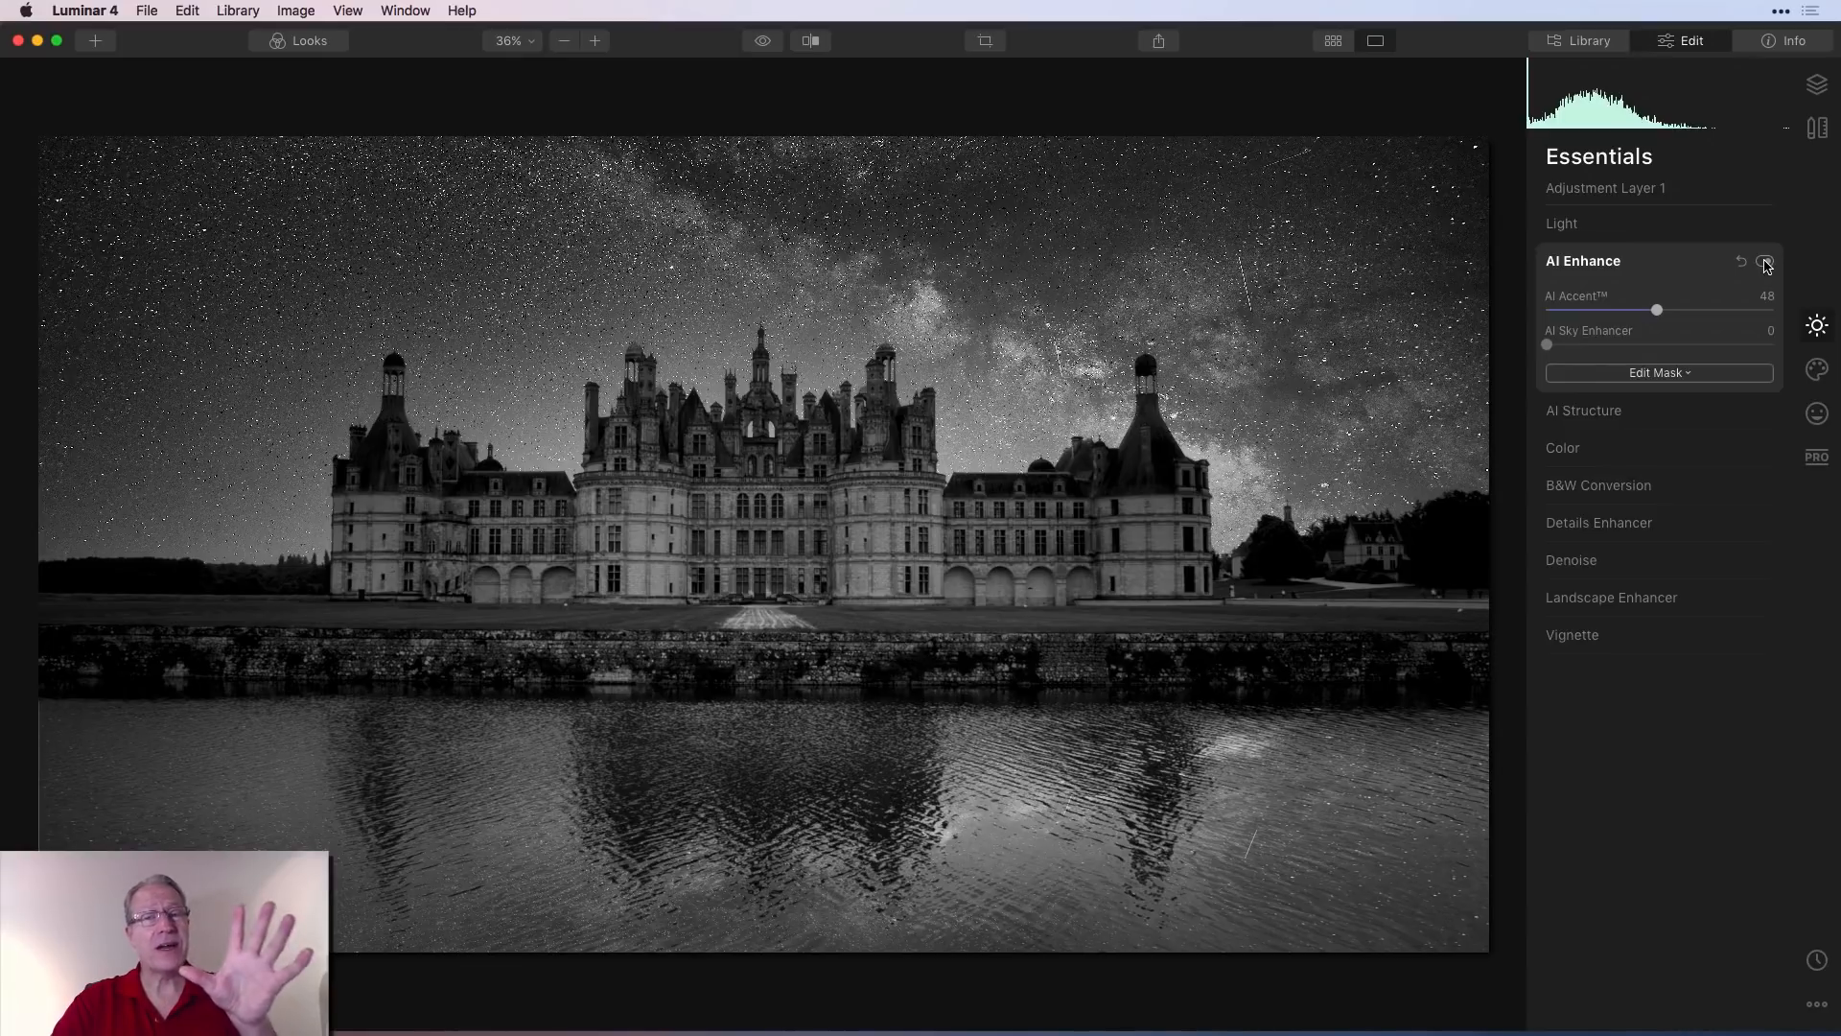
Tint the highlights blue in the adjustment layer's Split Toning with Hue 239 and Saturation 53
{"action": "left_click", "coordinate": [1817, 461]}
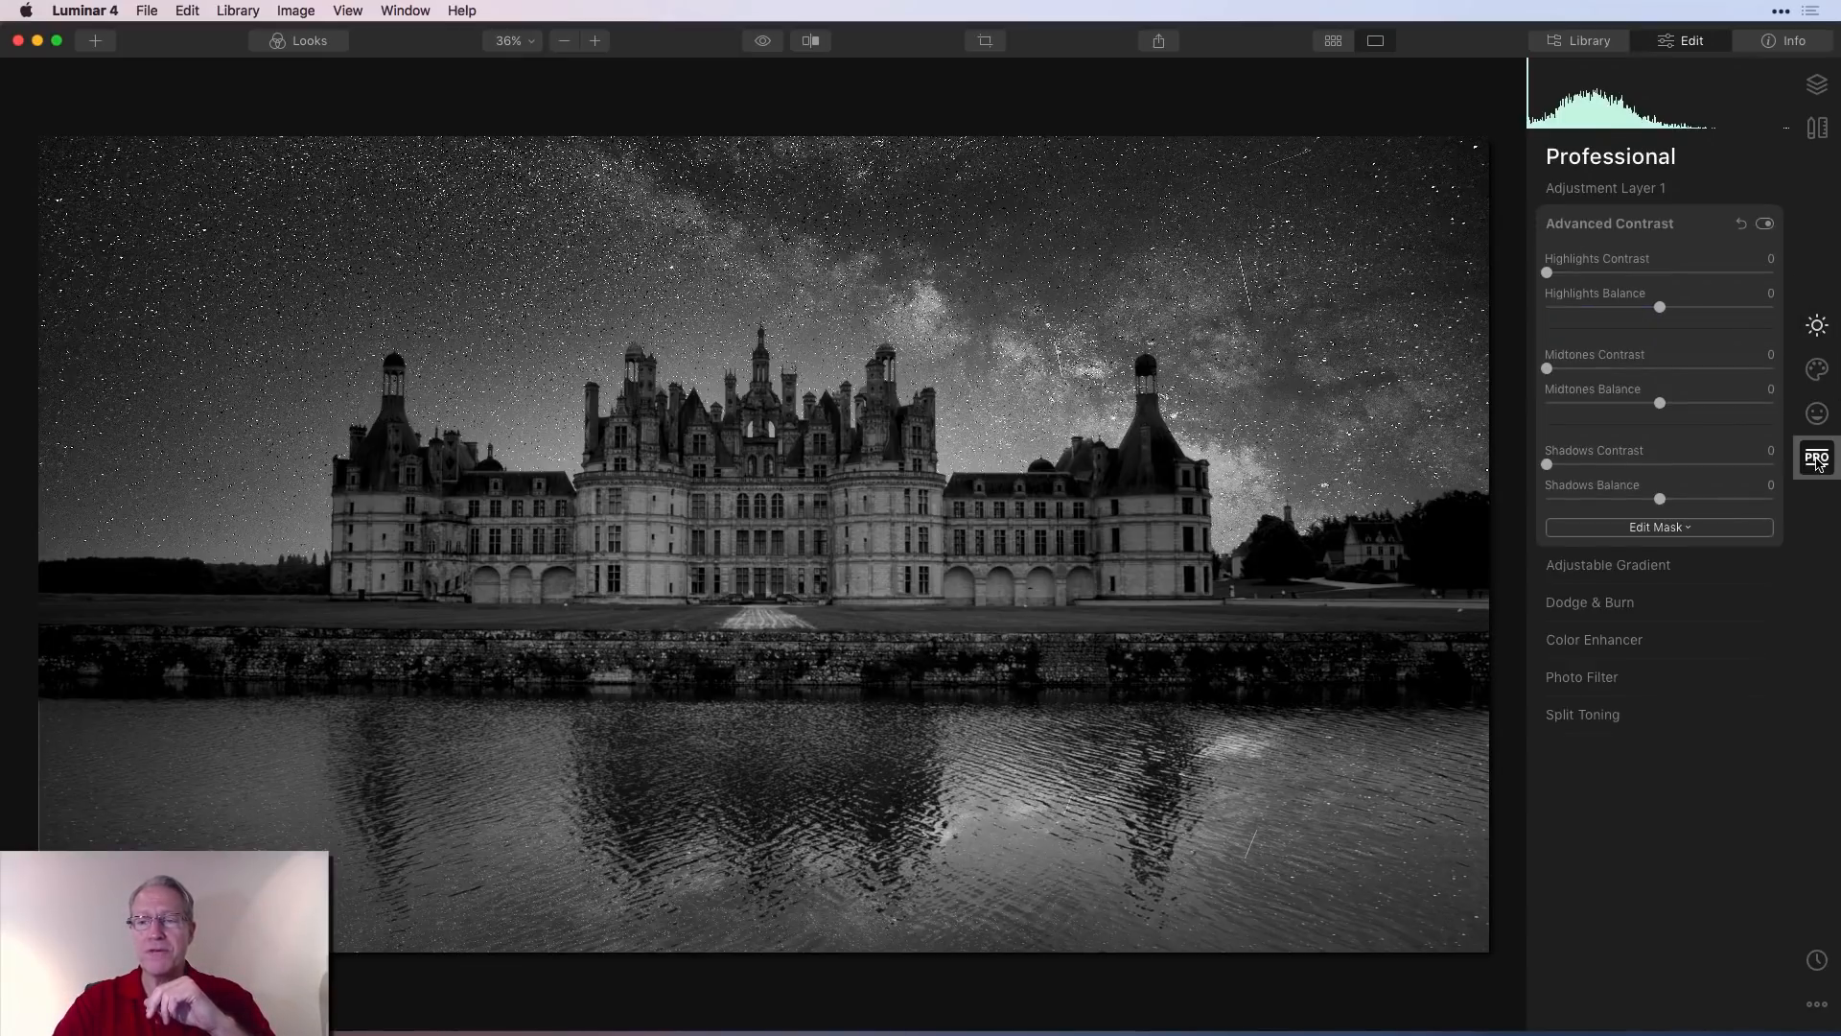
{"action": "left_click", "coordinate": [1669, 234]}
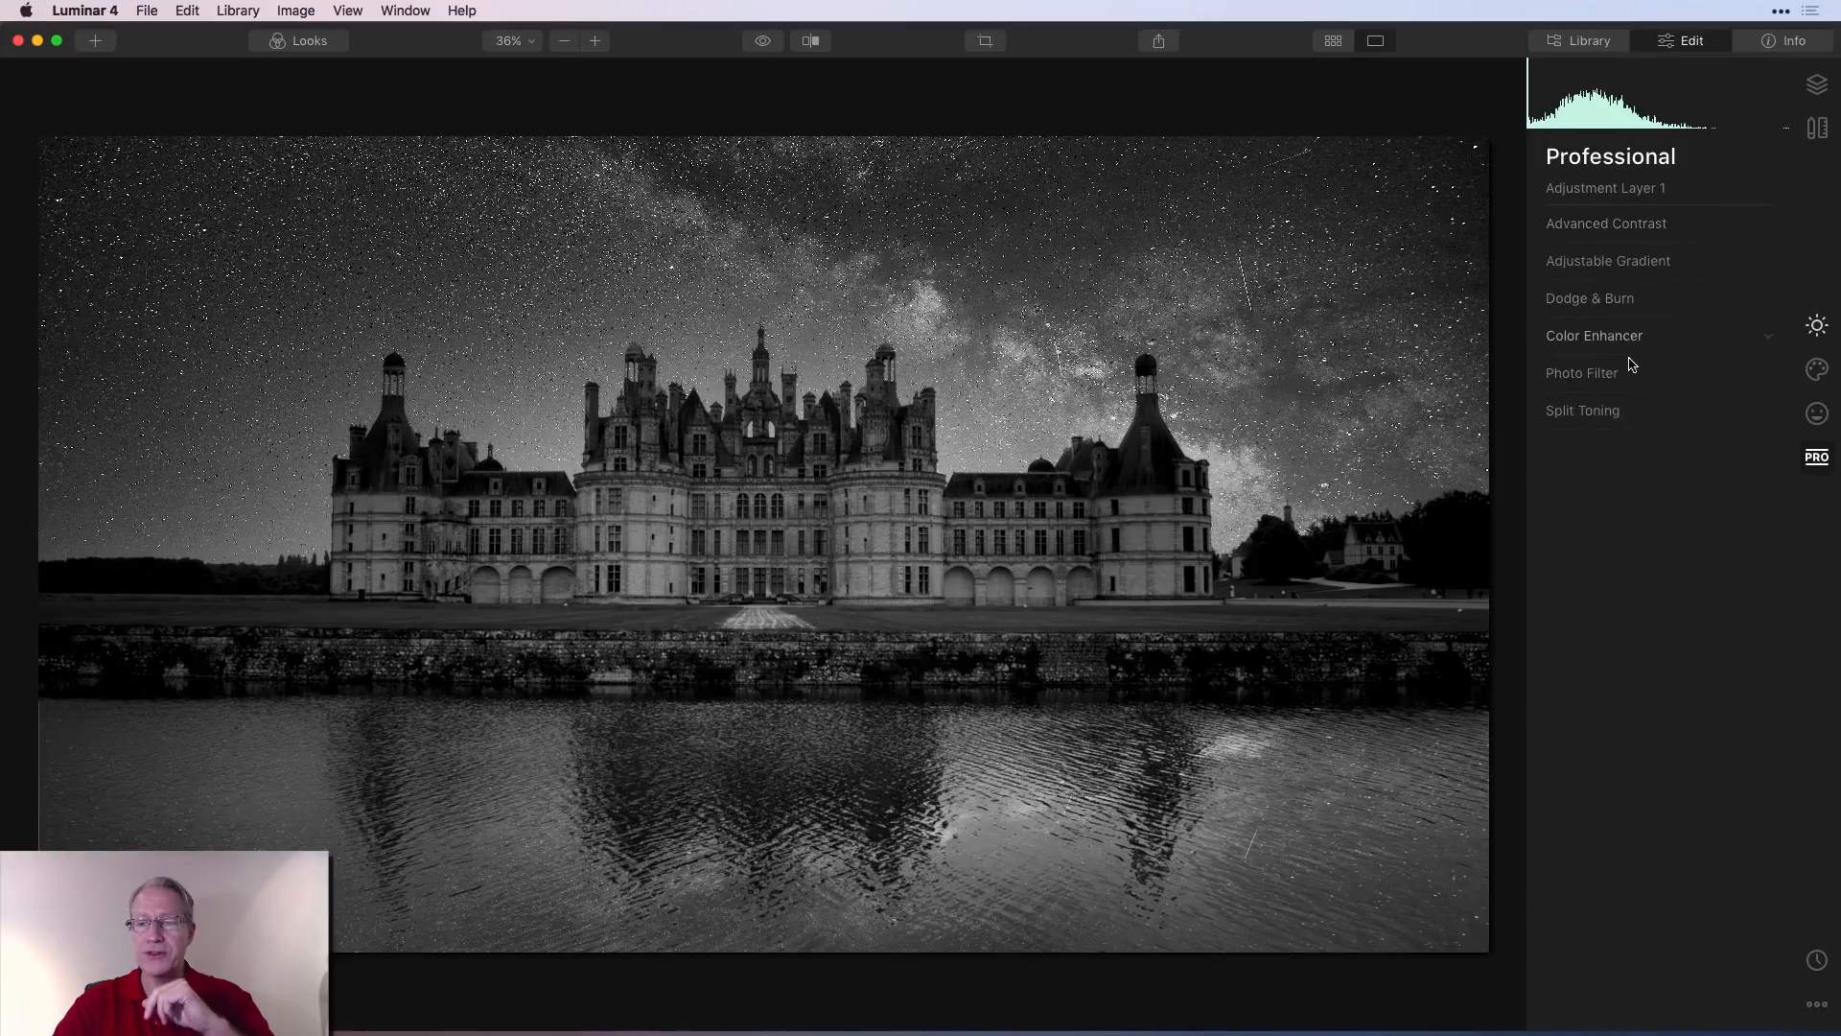
{"action": "left_click", "coordinate": [1621, 419]}
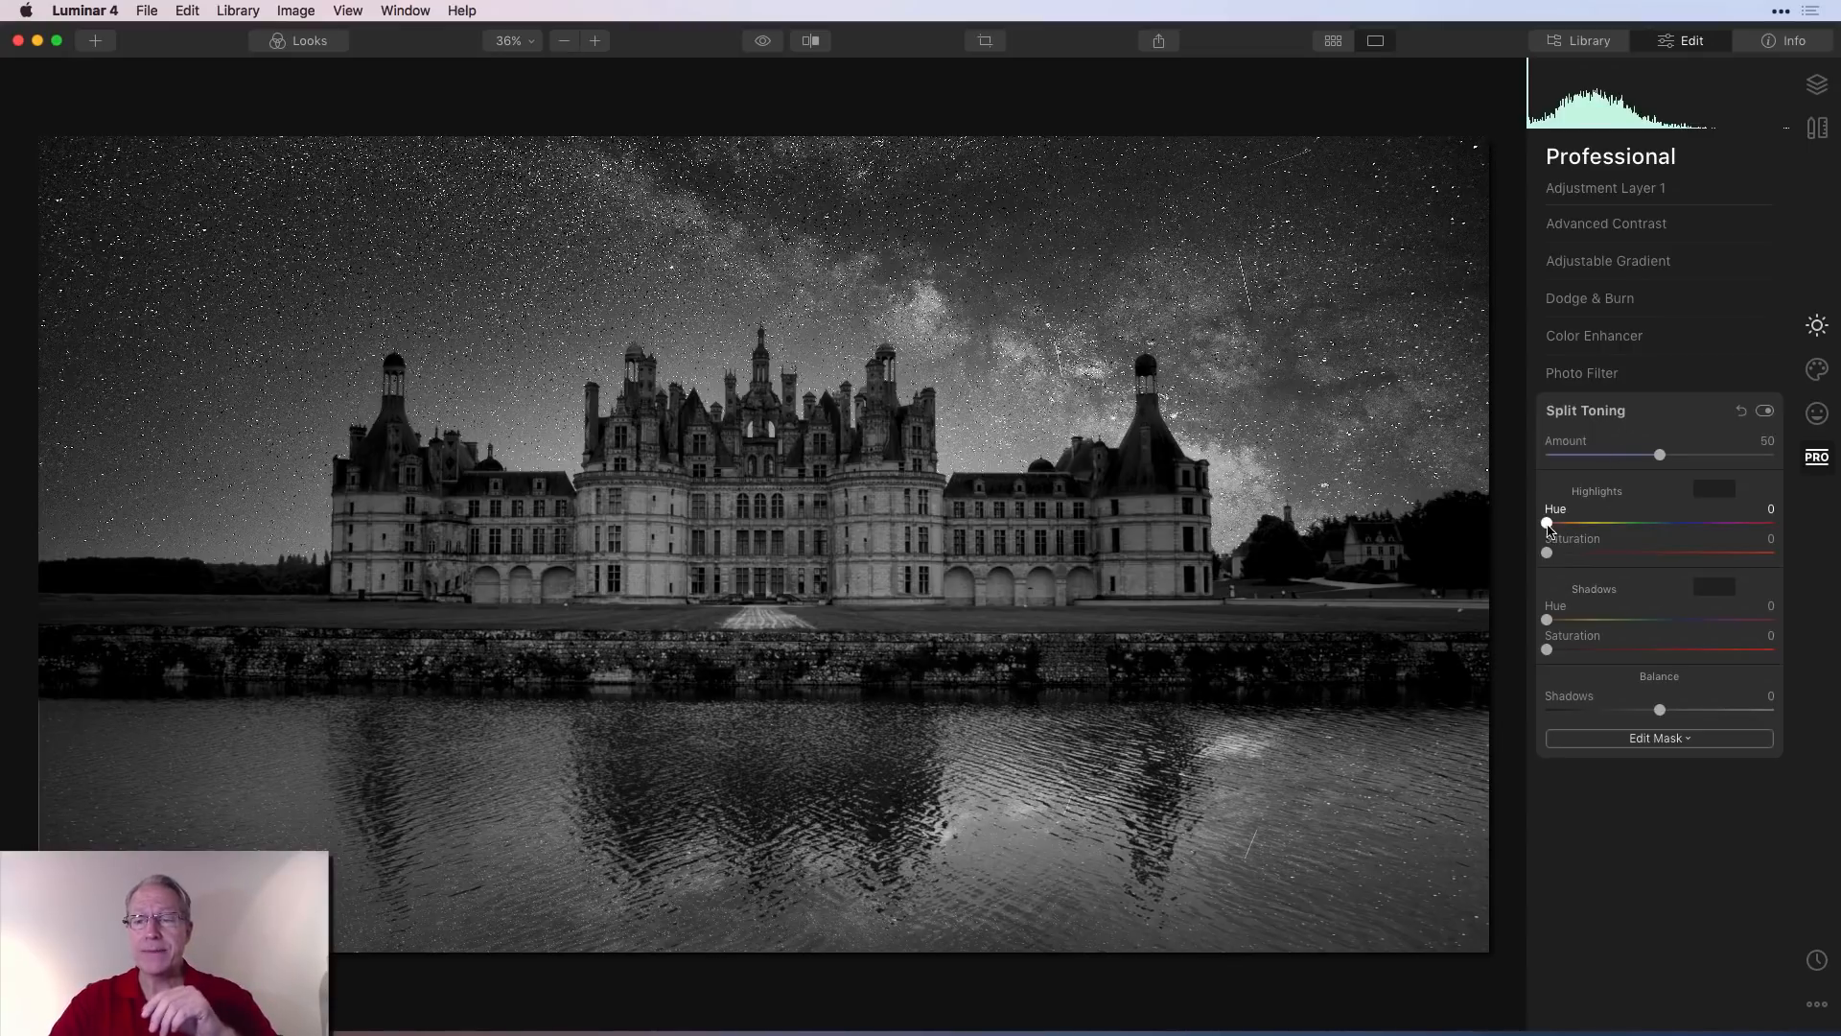
{"action": "left_click_drag", "start_coordinate": [1548, 522], "coordinate": [1703, 528]}
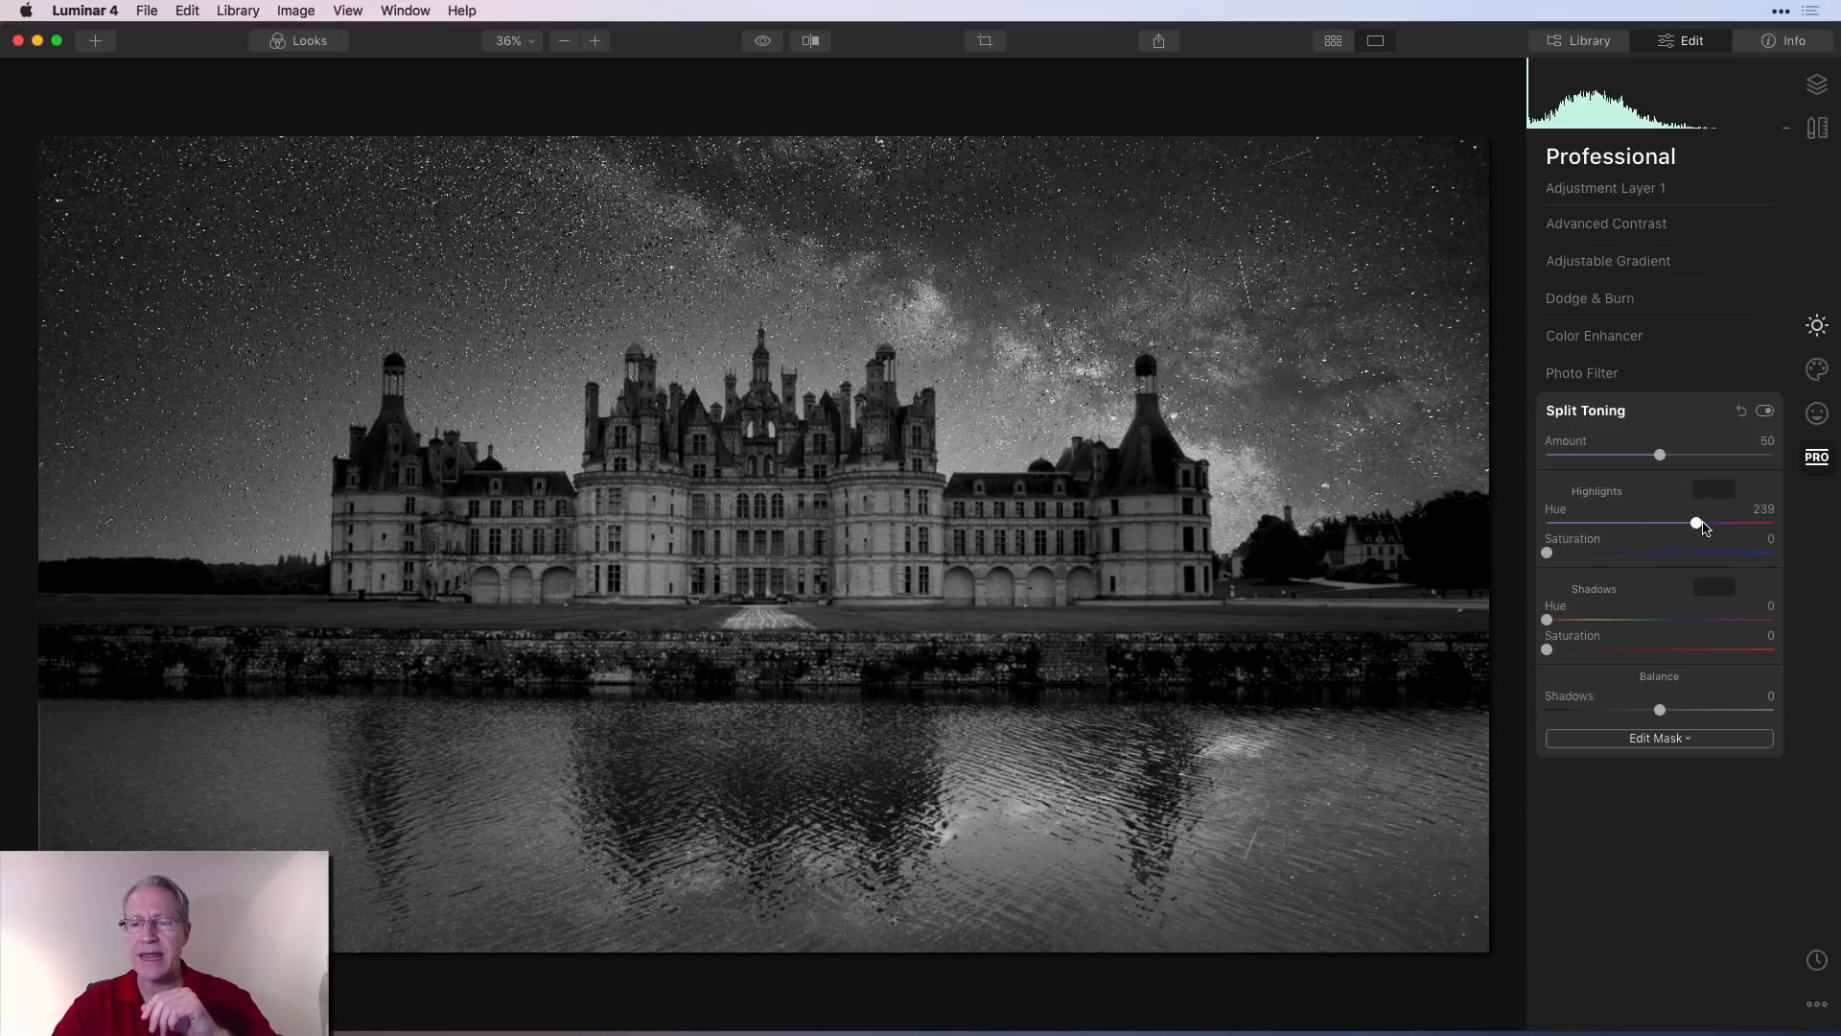
{"action": "left_click_drag", "start_coordinate": [1547, 554], "coordinate": [1673, 558]}
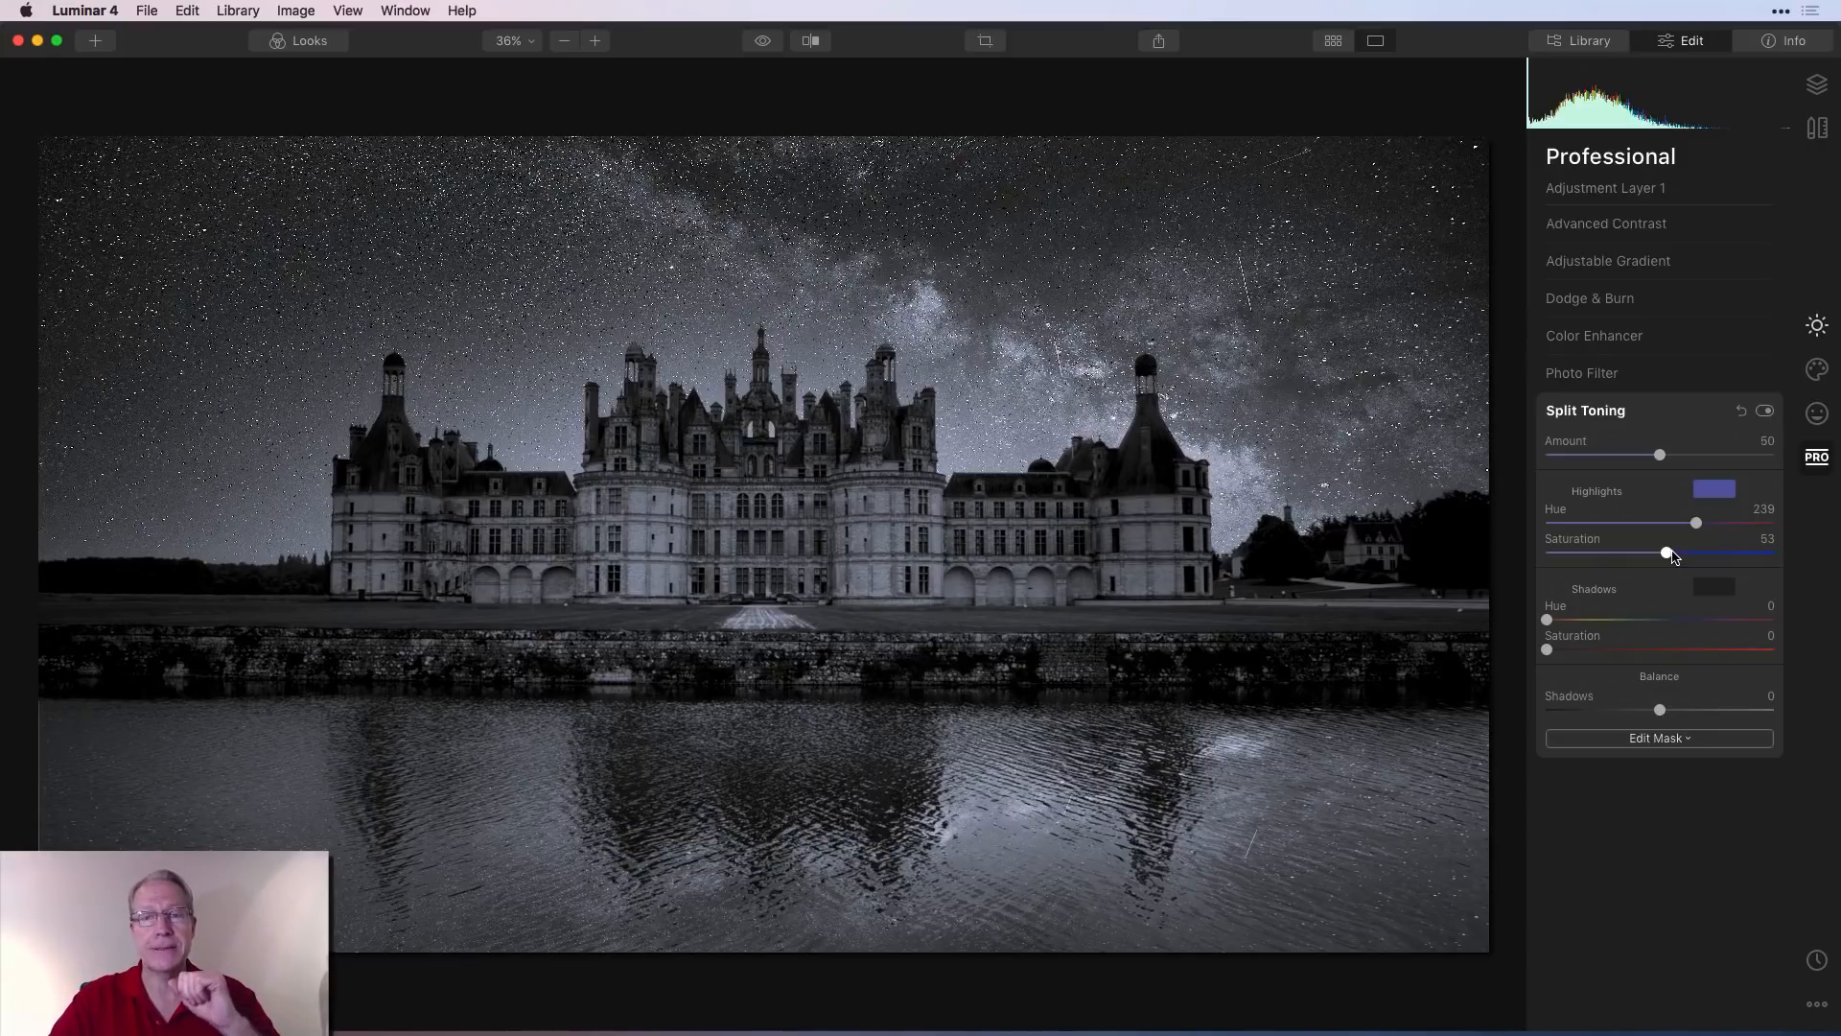
Set the Split Toning shadows to Hue 216 and Saturation 39, and compare the picture with the original
{"action": "left_click_drag", "start_coordinate": [1548, 620], "coordinate": [1690, 620]}
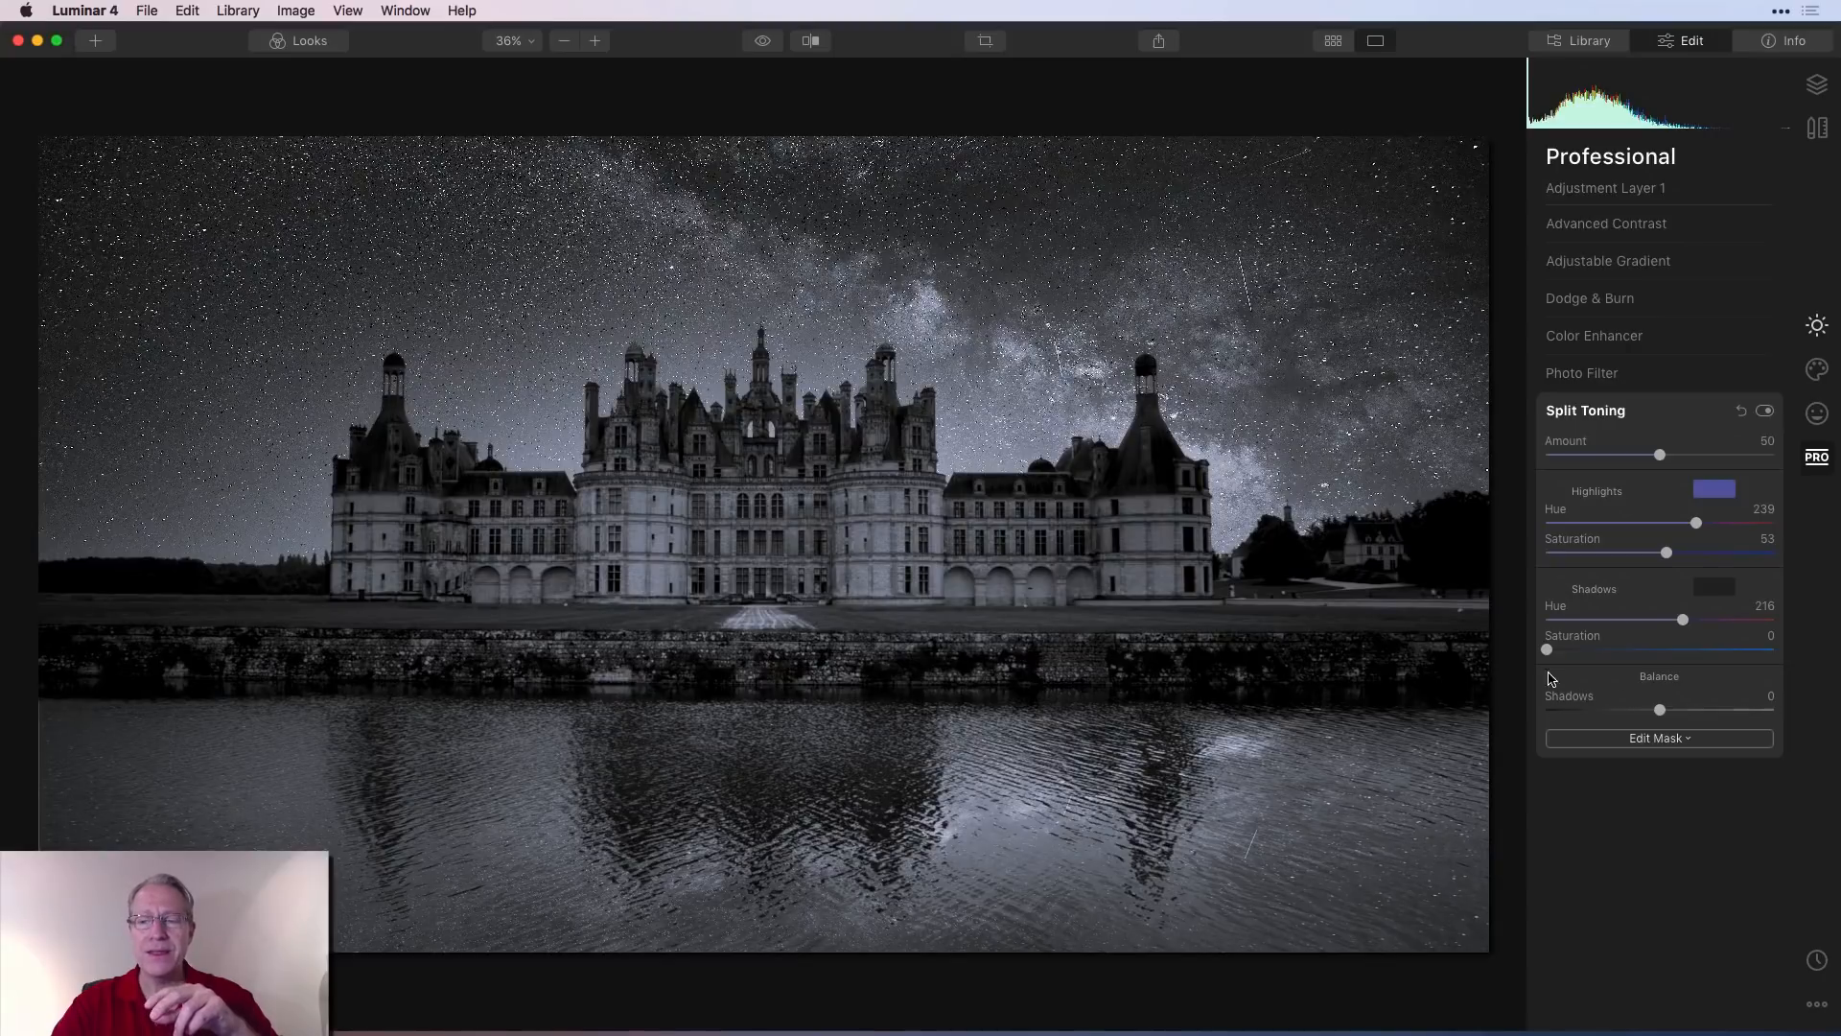
{"action": "left_click_drag", "start_coordinate": [1546, 649], "coordinate": [1639, 654]}
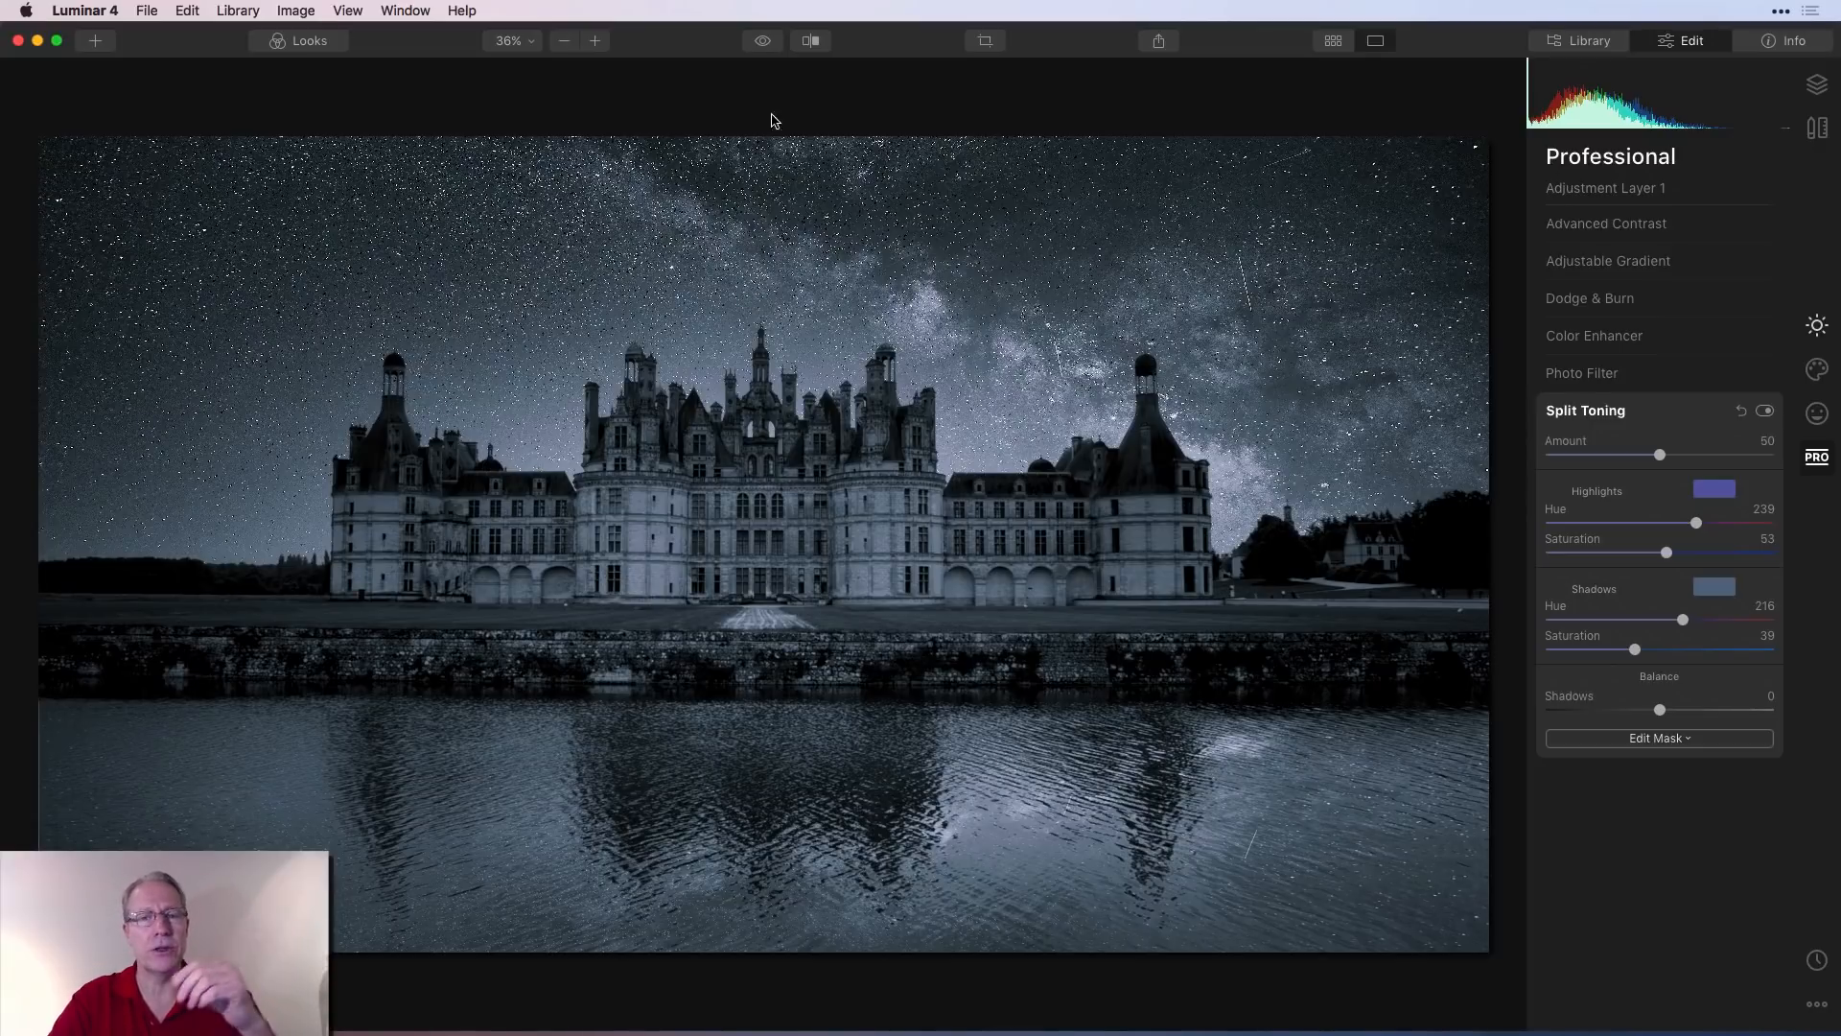
{"action": "left_click", "coordinate": [763, 42]}
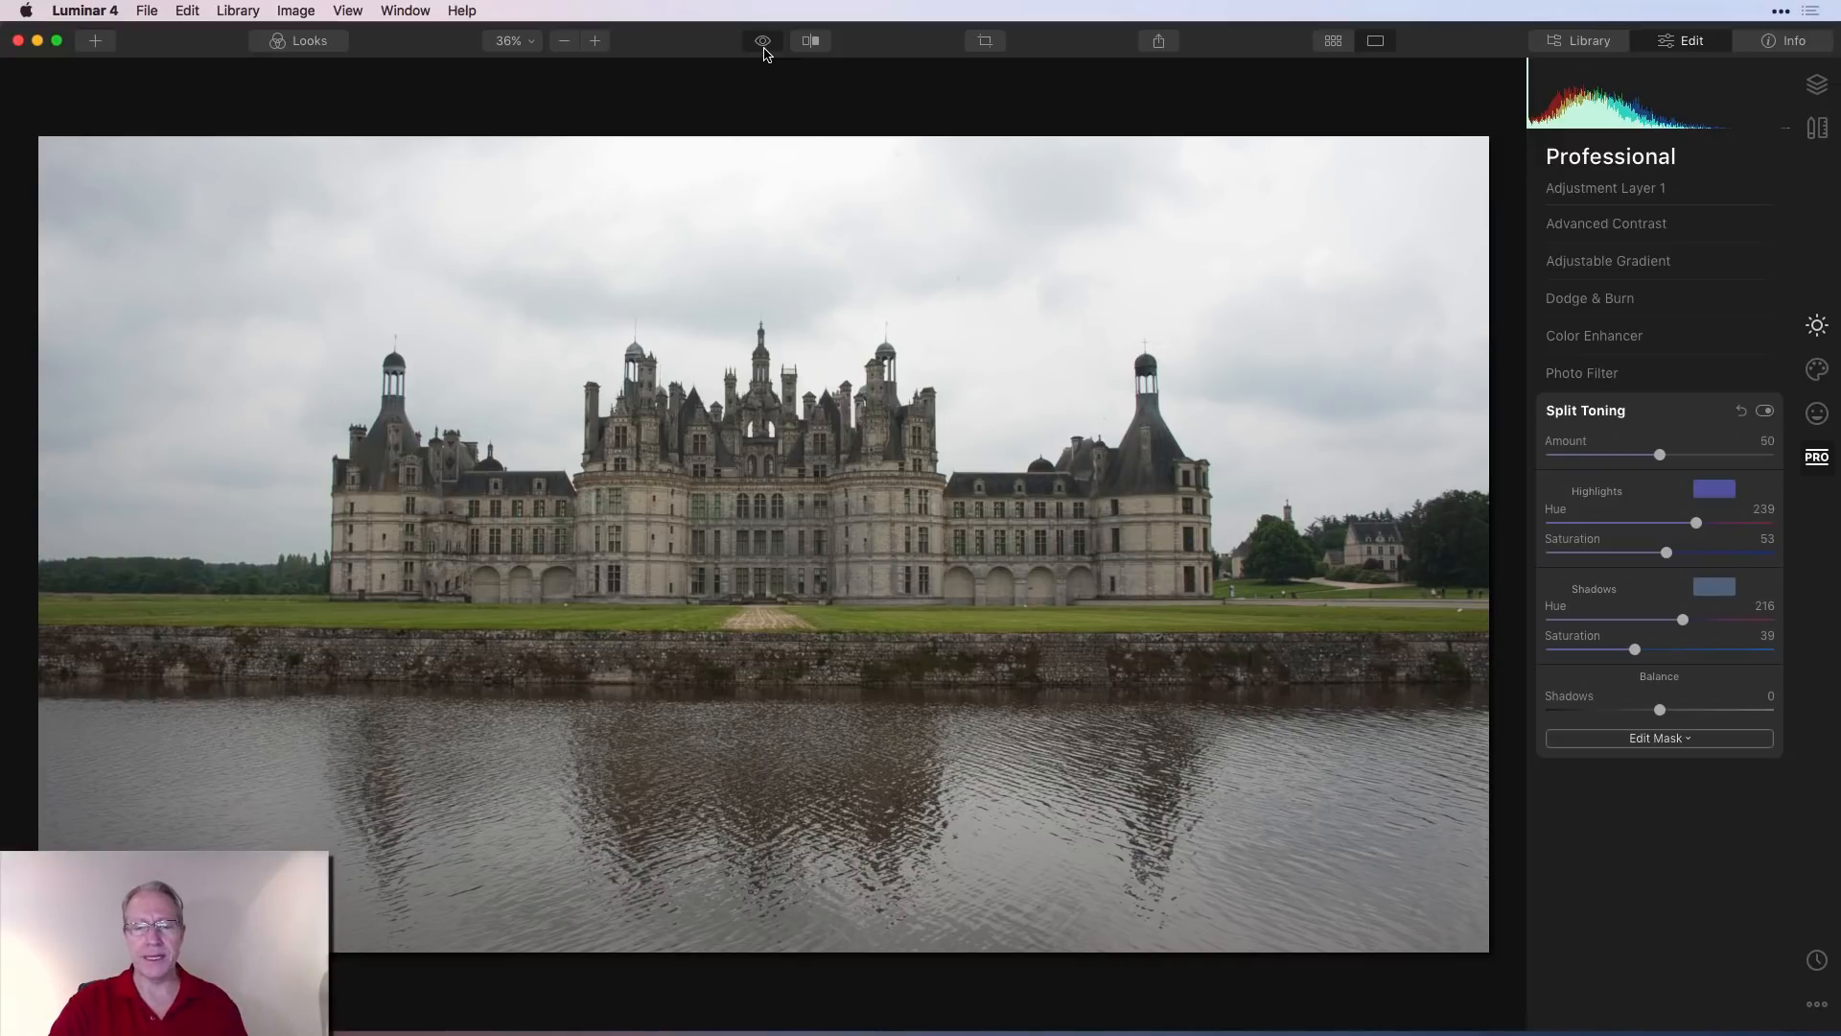
{"action": "left_click", "coordinate": [765, 50]}
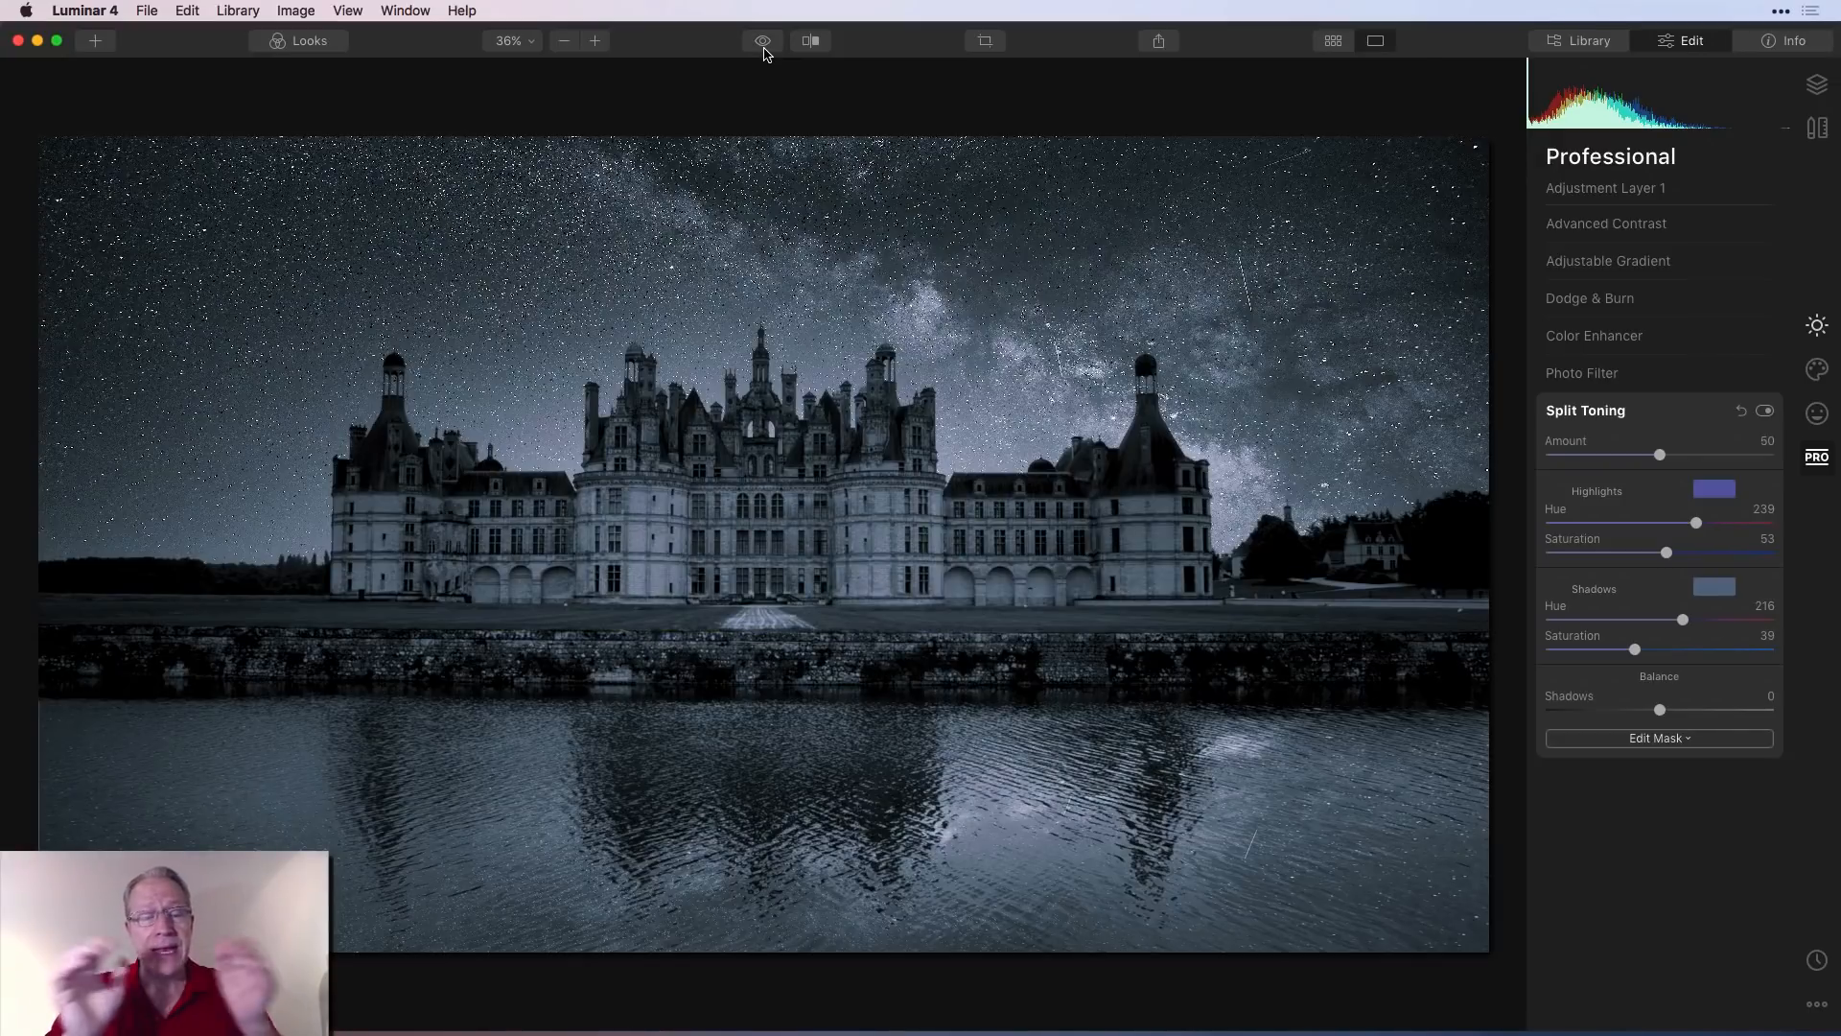